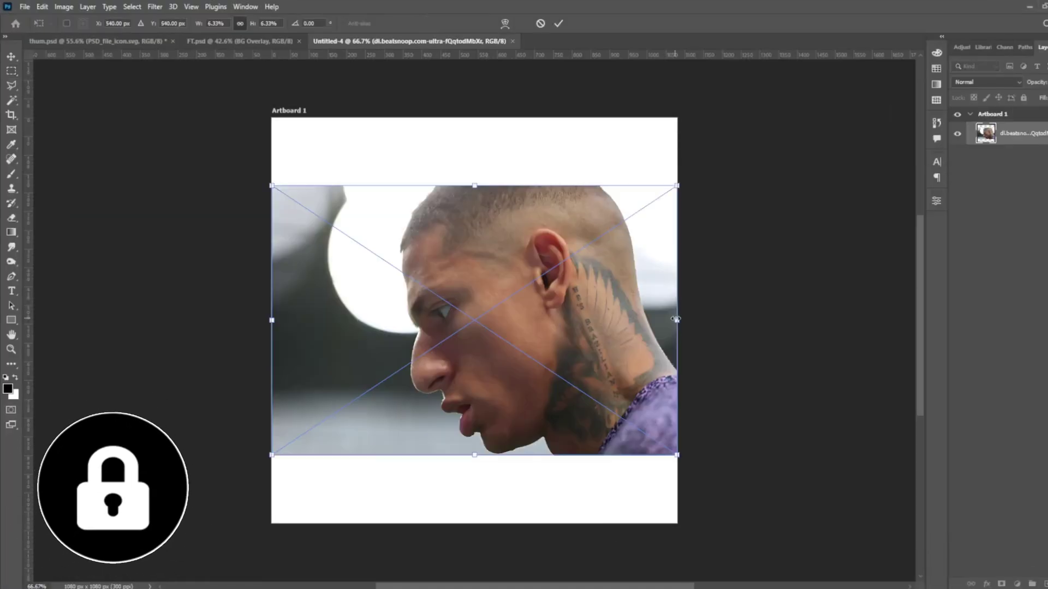
# - Scale and rotate the placed side-profile photo to fill the square Artboard 1
pyautogui.moveTo(676, 320); pyautogui.dragTo(713, 319)
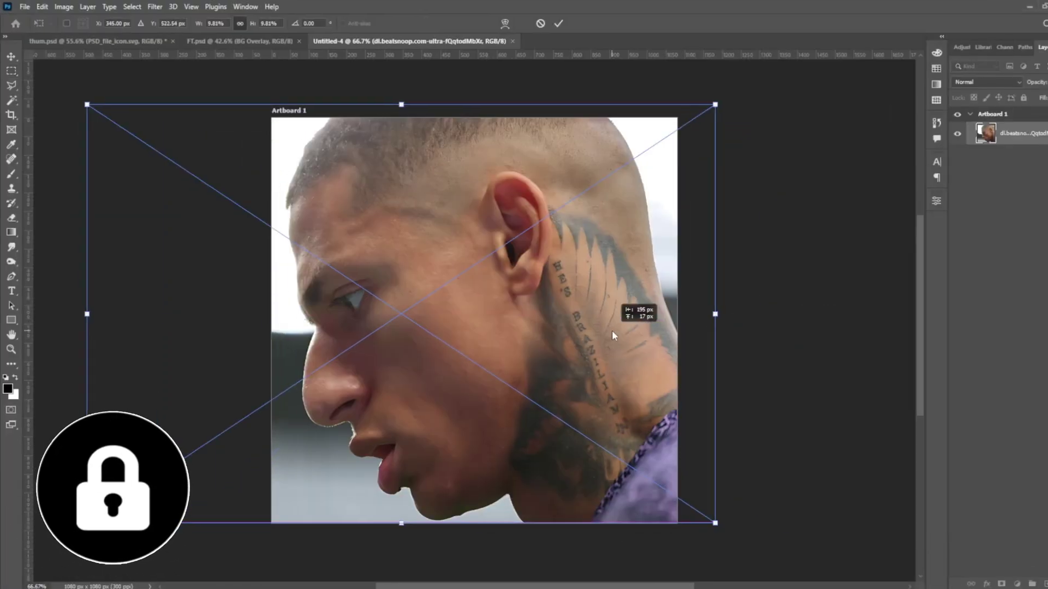
pyautogui.moveTo(397, 104)
pyautogui.mouseDown()
pyautogui.moveTo(470, 99)
pyautogui.moveTo(537, 115)
pyautogui.mouseUp()
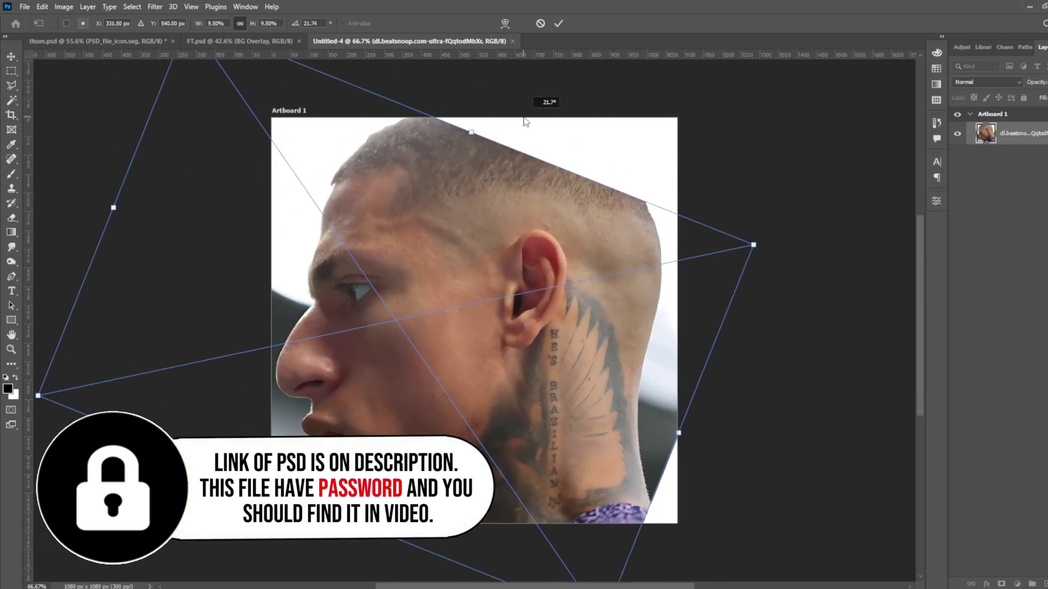
pyautogui.press('Return')
# - Try Select Subject, dismiss the no-subject-found message, and switch to the Pen tool
pyautogui.click(17, 102)
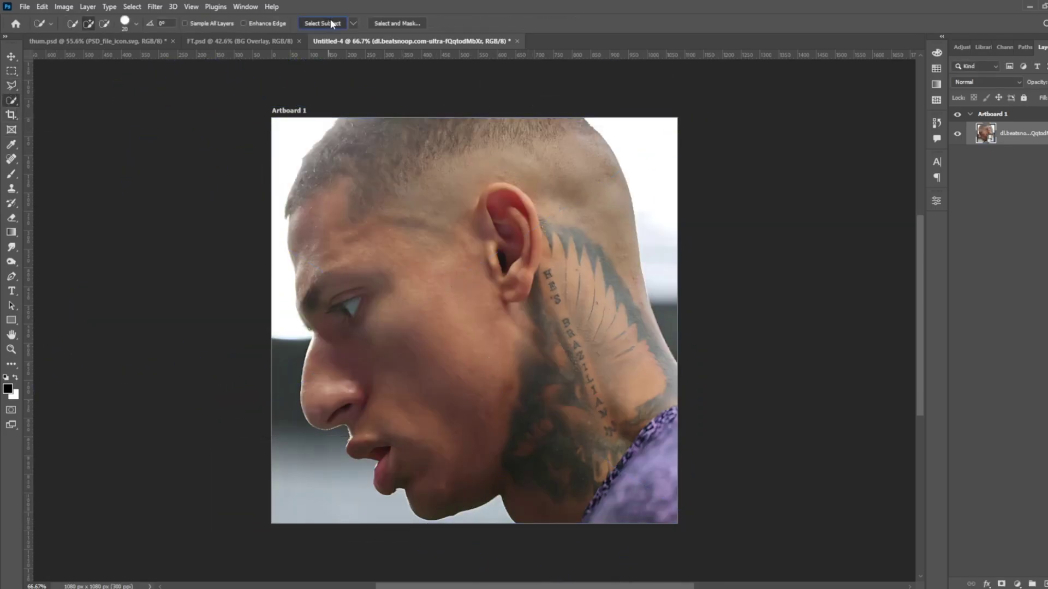
pyautogui.press('Return')
pyautogui.rightClick(10, 277)
pyautogui.scroll(5, 336, 124)
pyautogui.scroll(1, 366, 112)
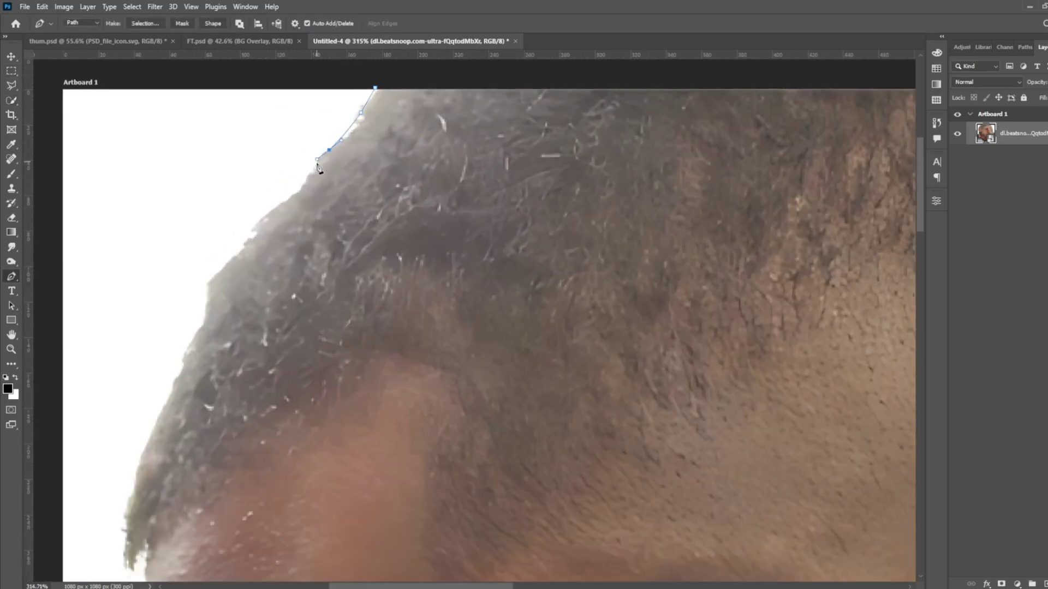
# - Trace the Pen path along the hairline and down the forehead edge
pyautogui.click(240, 245)
pyautogui.click(210, 275)
pyautogui.click(203, 318)
pyautogui.click(174, 378)
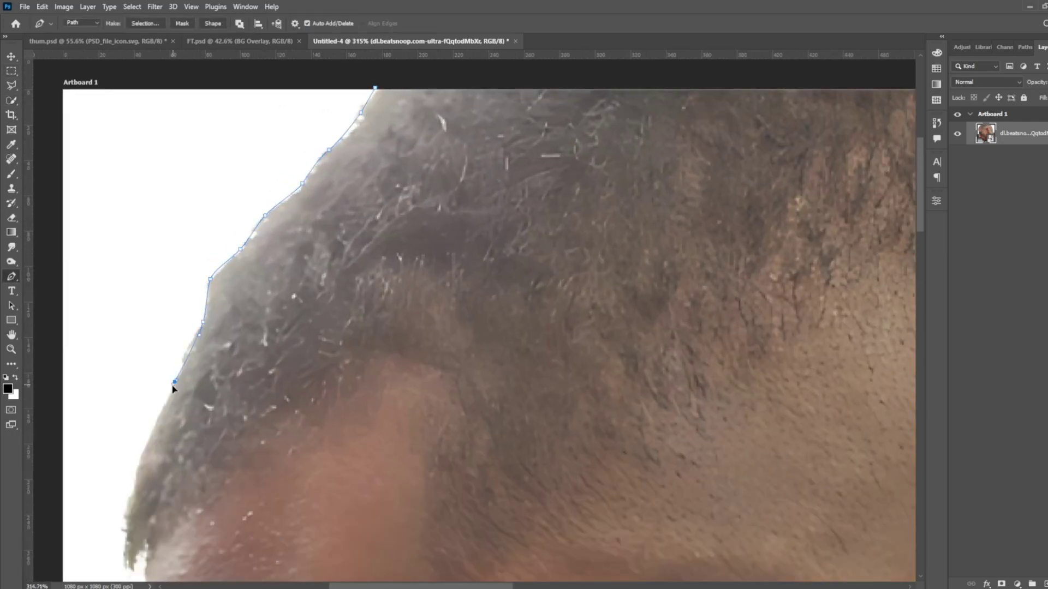
pyautogui.scroll(-3, 170, 390)
pyautogui.click(141, 339)
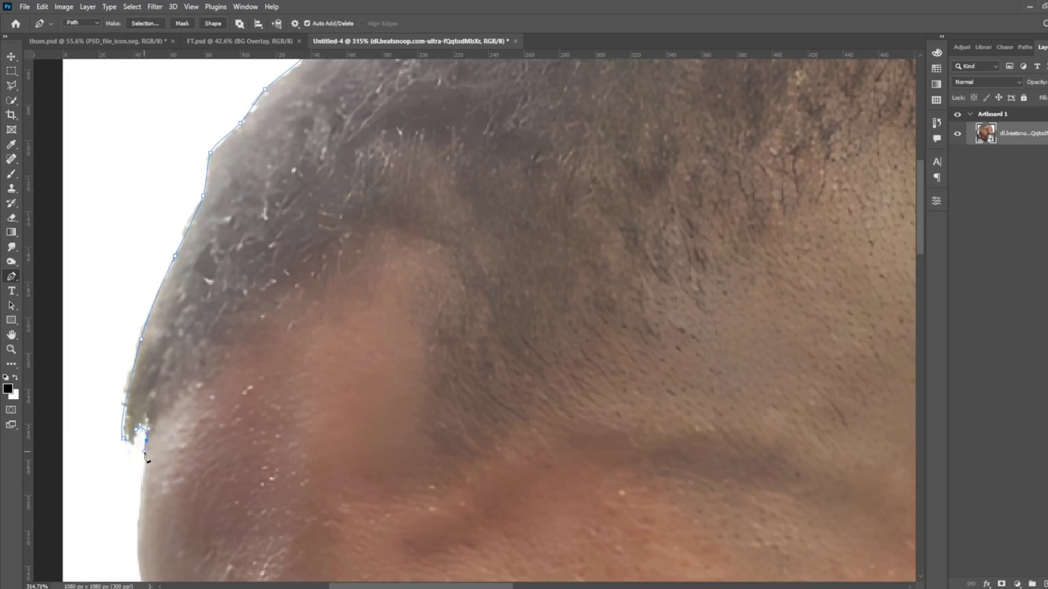
pyautogui.scroll(-3, 146, 457)
pyautogui.click(140, 417)
pyautogui.scroll(-5, 140, 416)
pyautogui.click(169, 326)
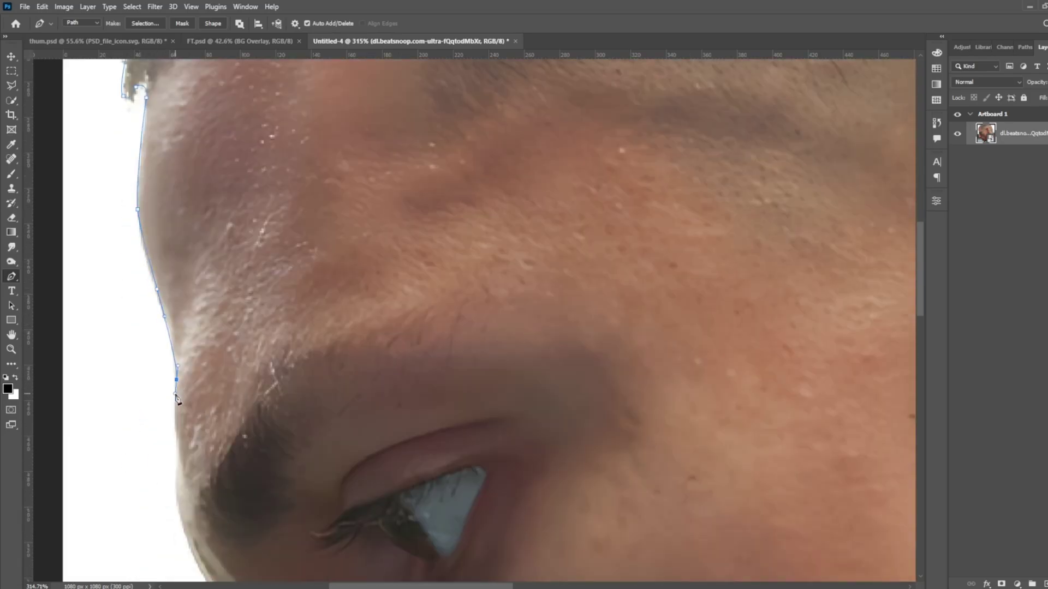
pyautogui.scroll(-4, 176, 395)
pyautogui.moveTo(180, 369); pyautogui.dragTo(183, 397)
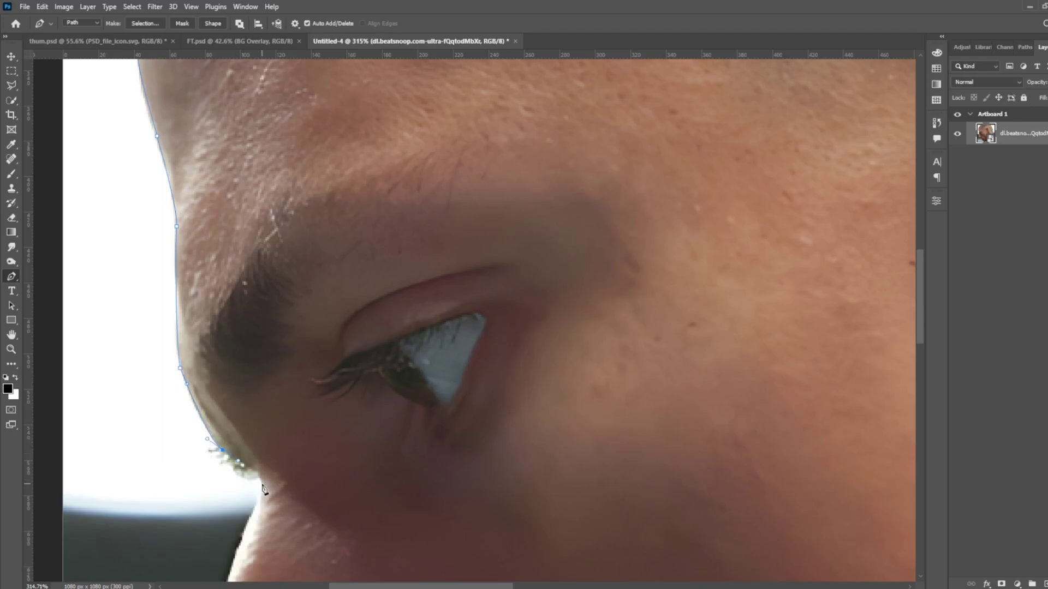
# - Continue the path down the nose, under the nostril, along the lips and chin
pyautogui.scroll(-4, 265, 486)
pyautogui.click(220, 437)
pyautogui.scroll(-5, 219, 436)
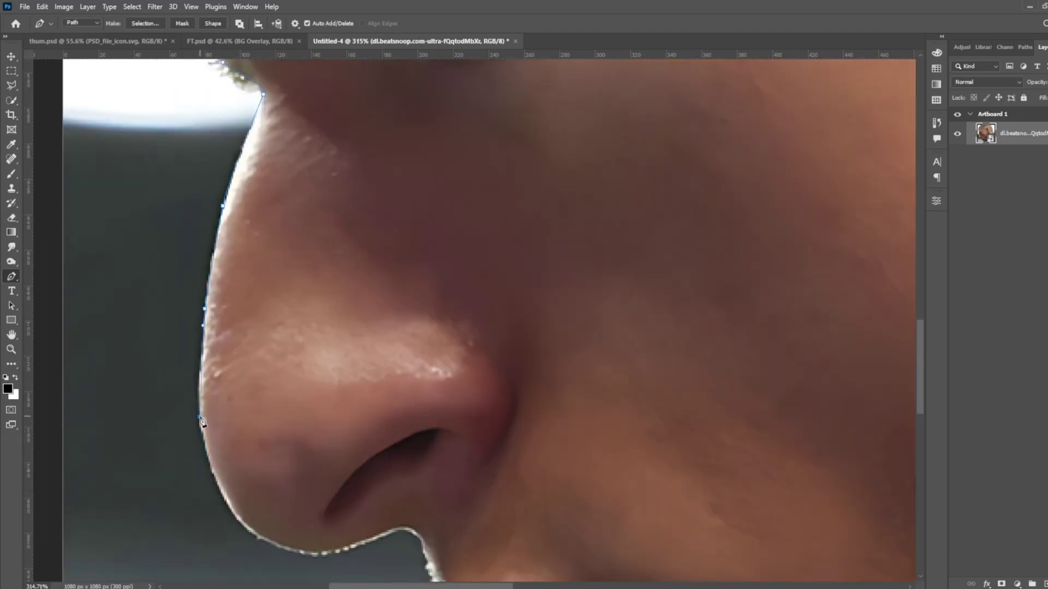
pyautogui.click(279, 546)
pyautogui.scroll(-4, 284, 549)
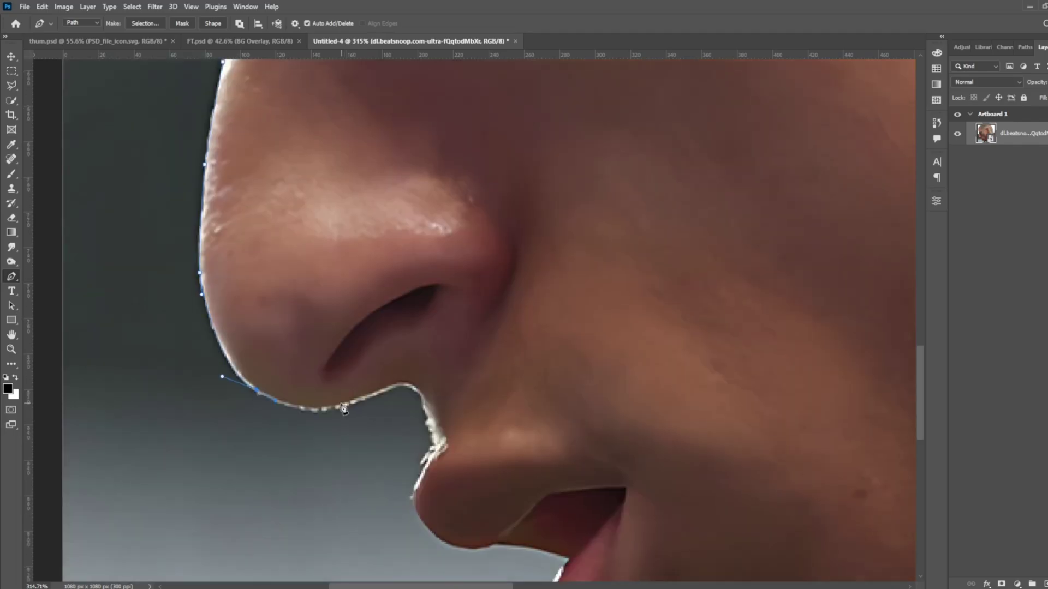
pyautogui.click(439, 537)
pyautogui.scroll(-6, 442, 540)
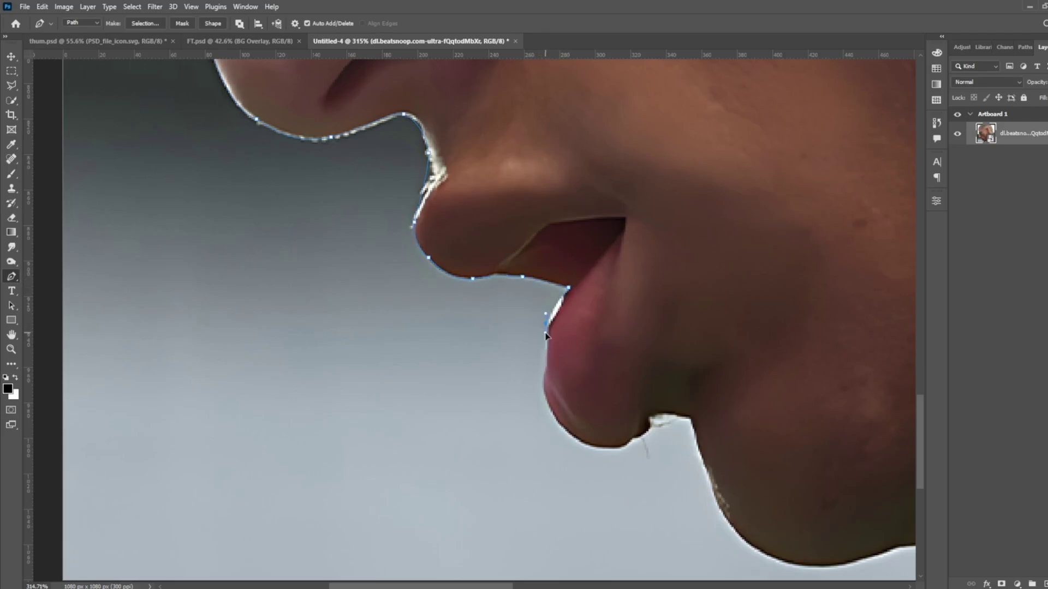
pyautogui.click(562, 429)
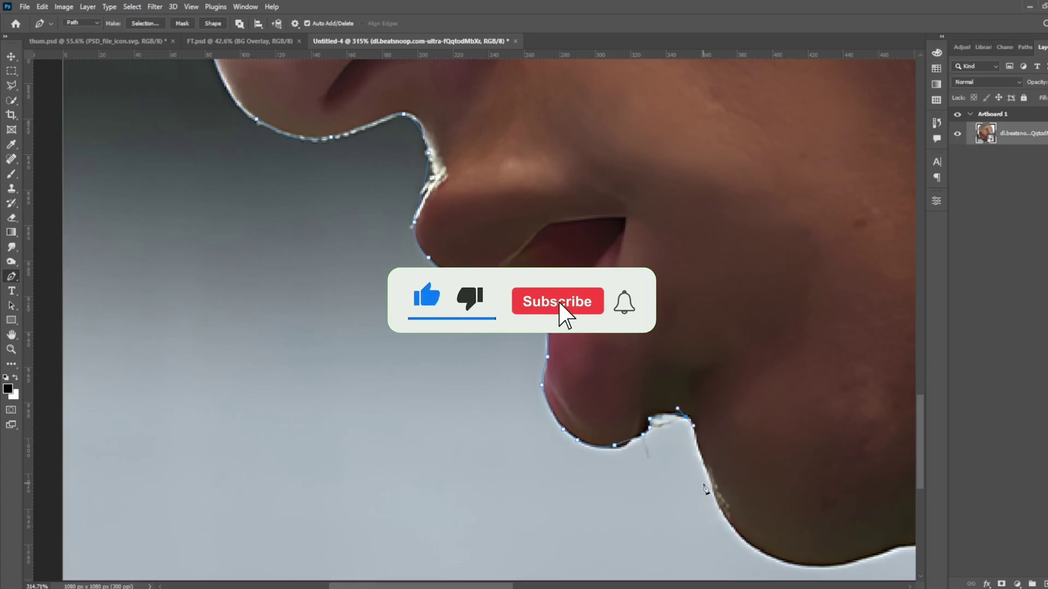
pyautogui.click(712, 501)
pyautogui.moveTo(712, 501); pyautogui.dragTo(485, 384)
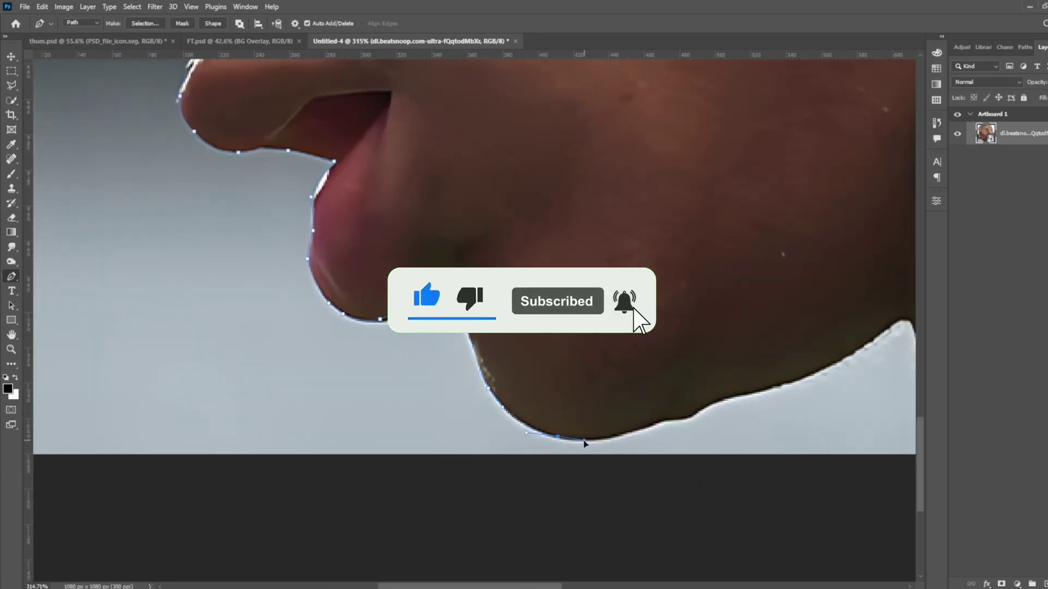
pyautogui.click(692, 417)
# - Run the path up the image's right edge and close it at the back of the head
pyautogui.hscroll(5, 551, 400)
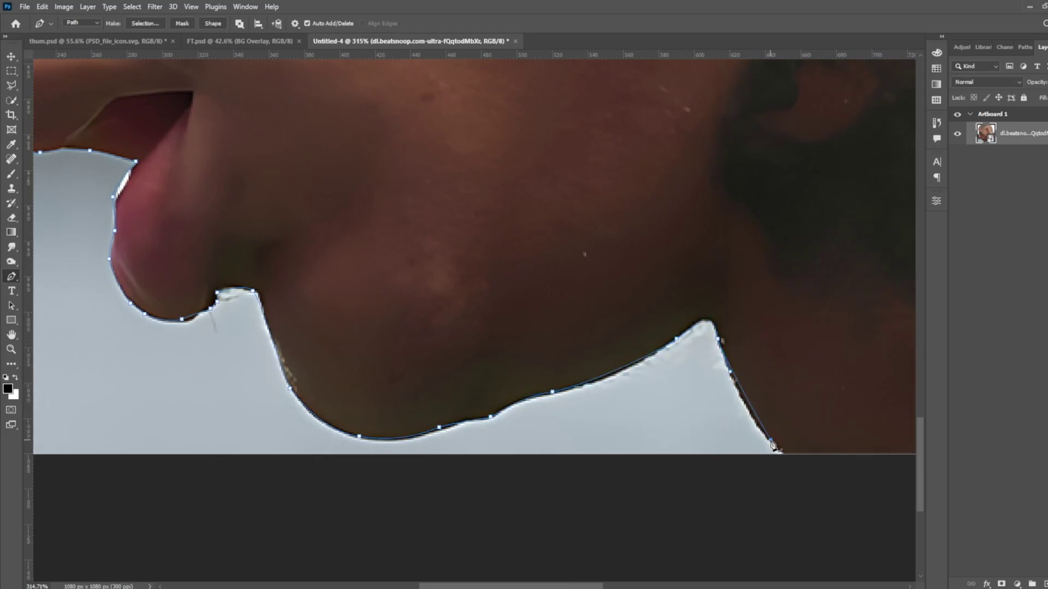
pyautogui.scroll(-5, 794, 468)
pyautogui.click(698, 452)
pyautogui.click(679, 84)
pyautogui.scroll(5, 655, 136)
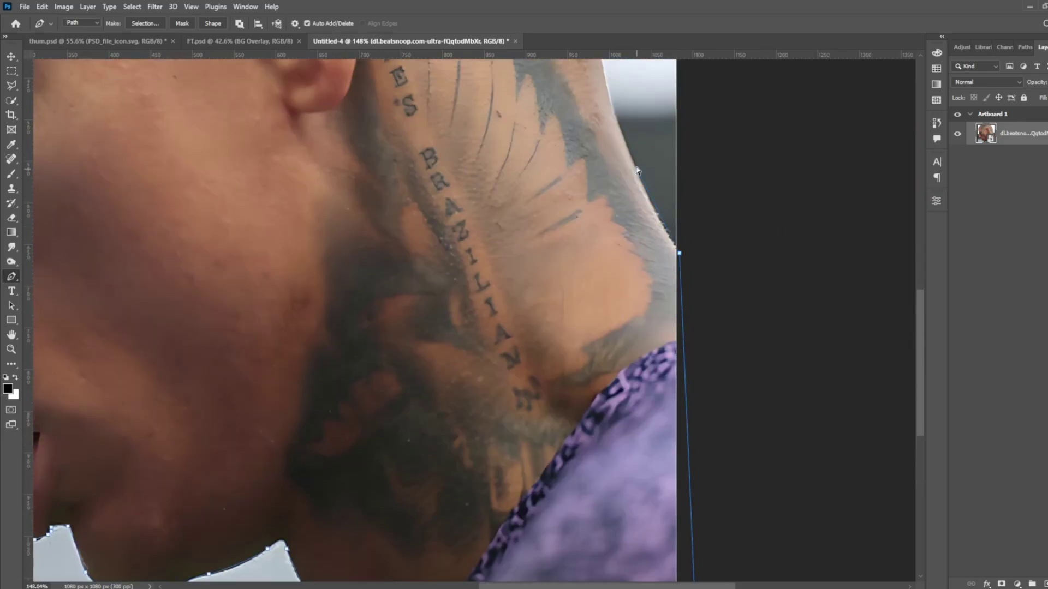
pyautogui.scroll(5, 621, 126)
pyautogui.scroll(4, 596, 210)
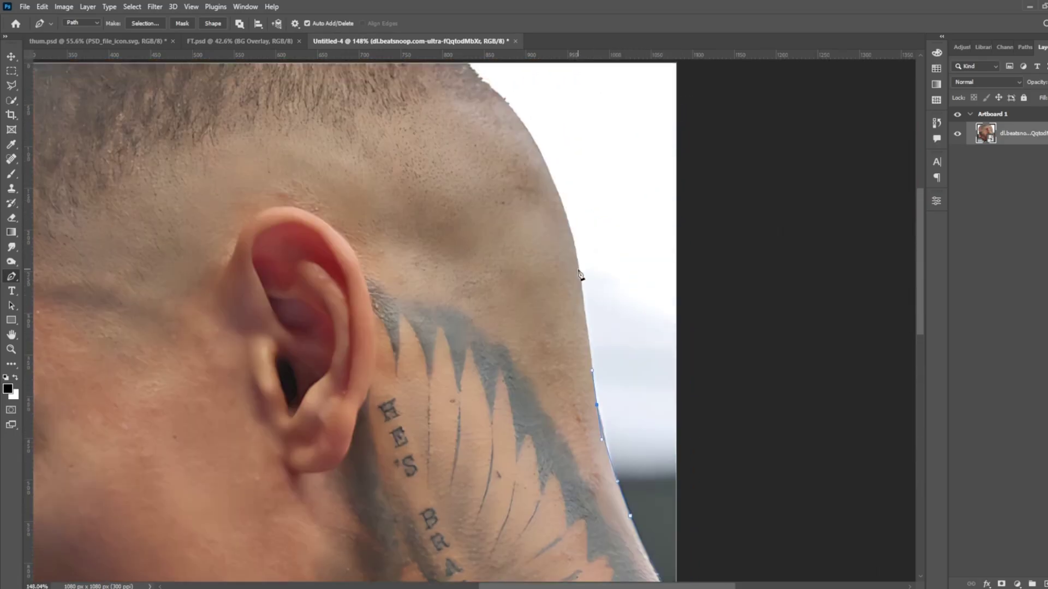
pyautogui.click(516, 116)
pyautogui.scroll(1, 465, 69)
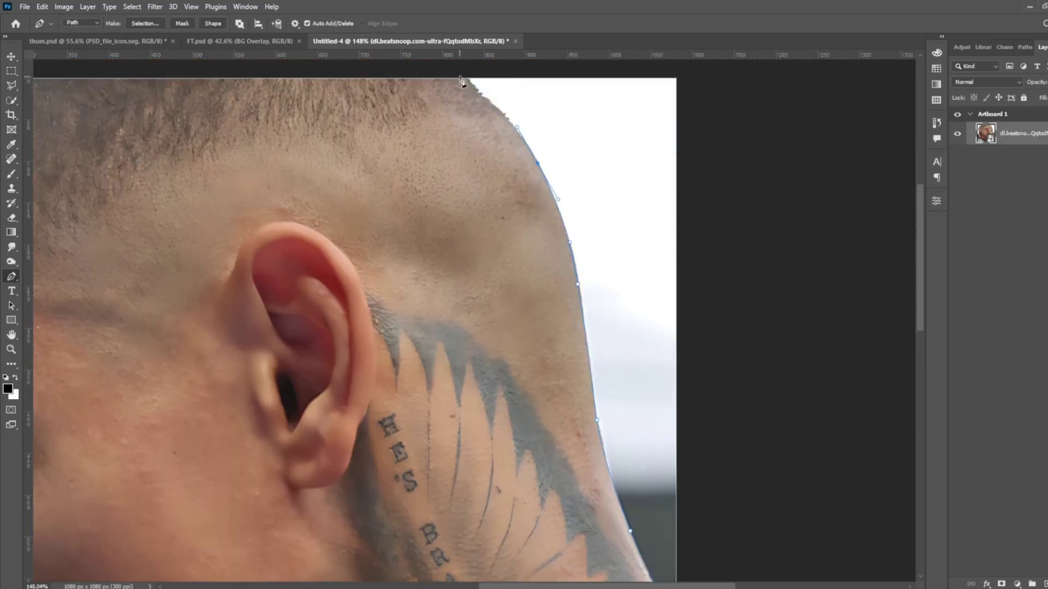
pyautogui.click(462, 80)
# - Turn the closed path into a selection, copy it to Layer 1, and hide the original photo
pyautogui.hotkey('ctrl', '0')
pyautogui.click(145, 22)
pyautogui.click(600, 164)
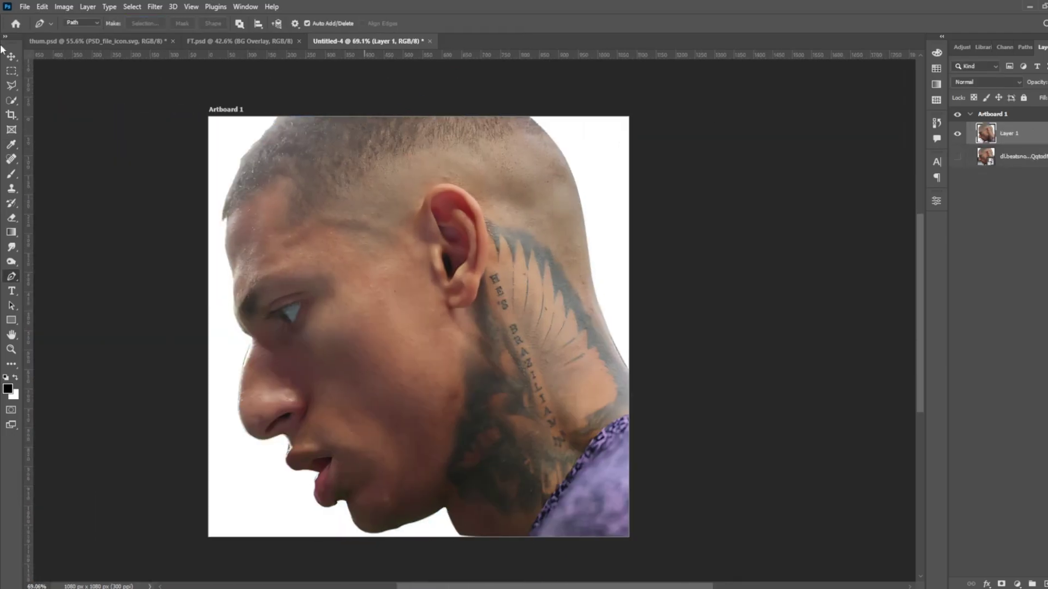
pyautogui.click(11, 70)
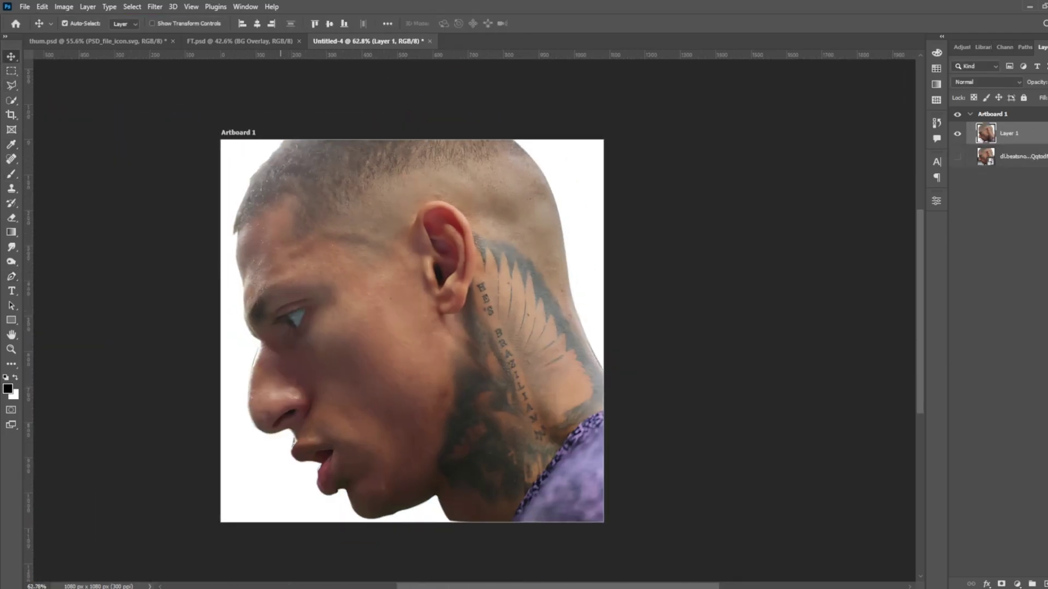
pyautogui.scroll(-1, 397, 267)
# - Open the Camera Raw Filter on the cutout and reset Dehaze to 0
pyautogui.hotkey('ctrl', 'shift', 'a')
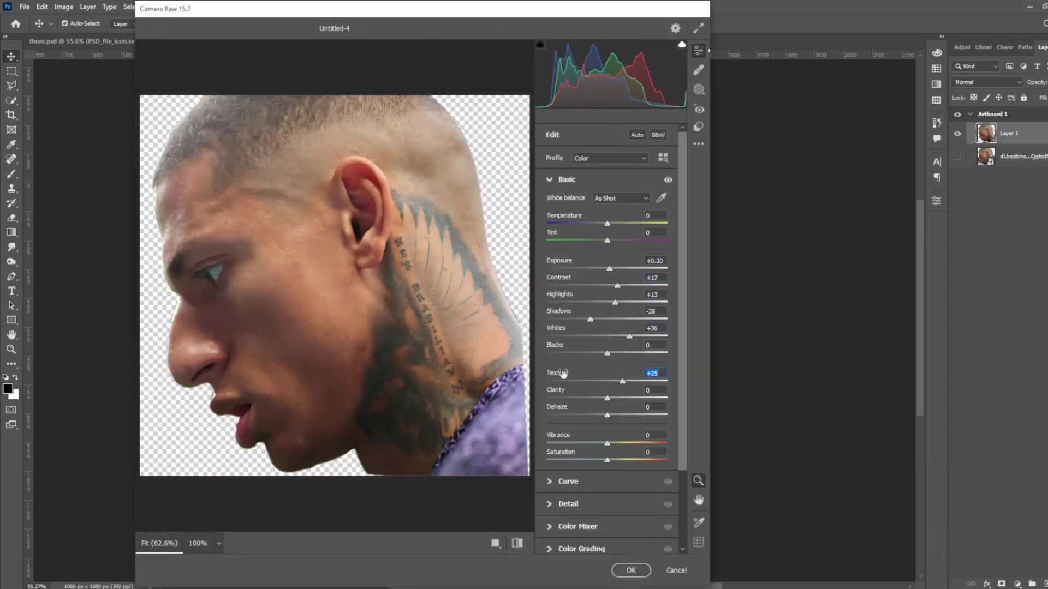
pyautogui.doubleClick(562, 410)
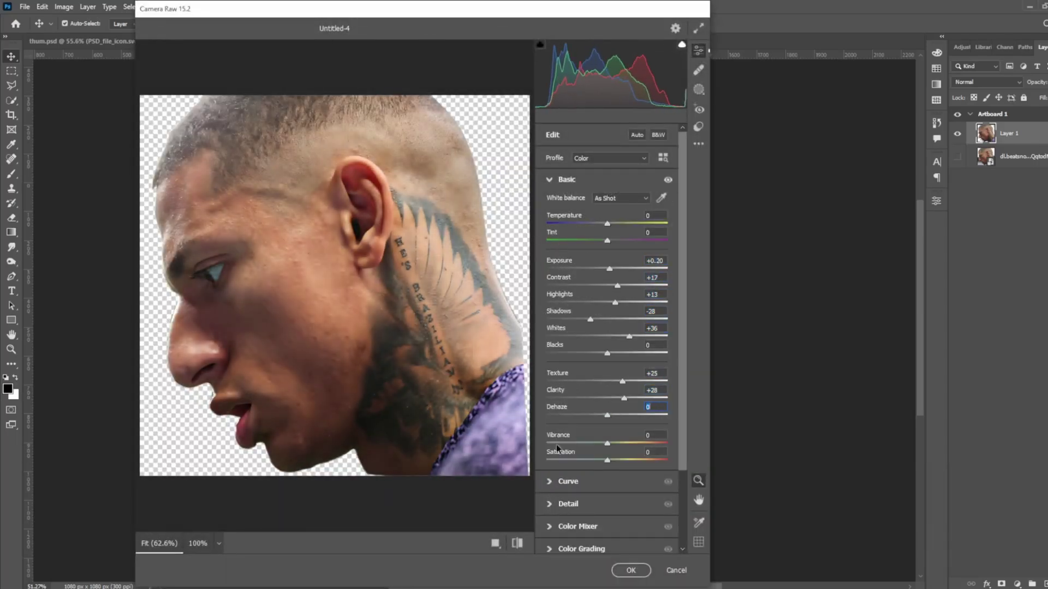
pyautogui.click(655, 407)
pyautogui.write('+3')
pyautogui.click(548, 504)
pyautogui.click(567, 202)
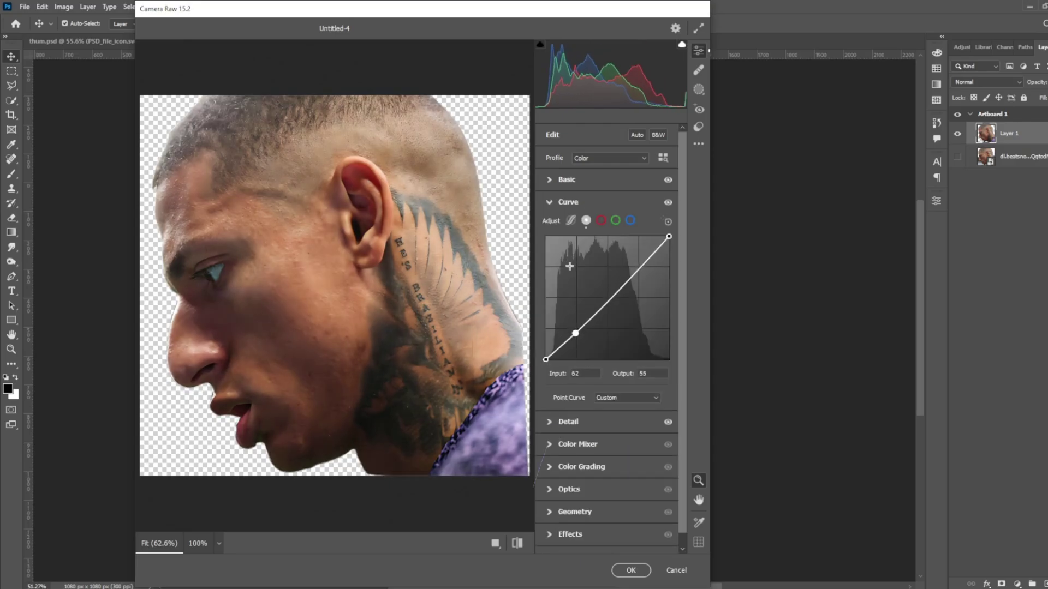
# - Raise the Point Curve to brighten the face and apply the Camera Raw edits
pyautogui.moveTo(577, 328); pyautogui.dragTo(577, 316)
pyautogui.moveTo(627, 278); pyautogui.dragTo(627, 270)
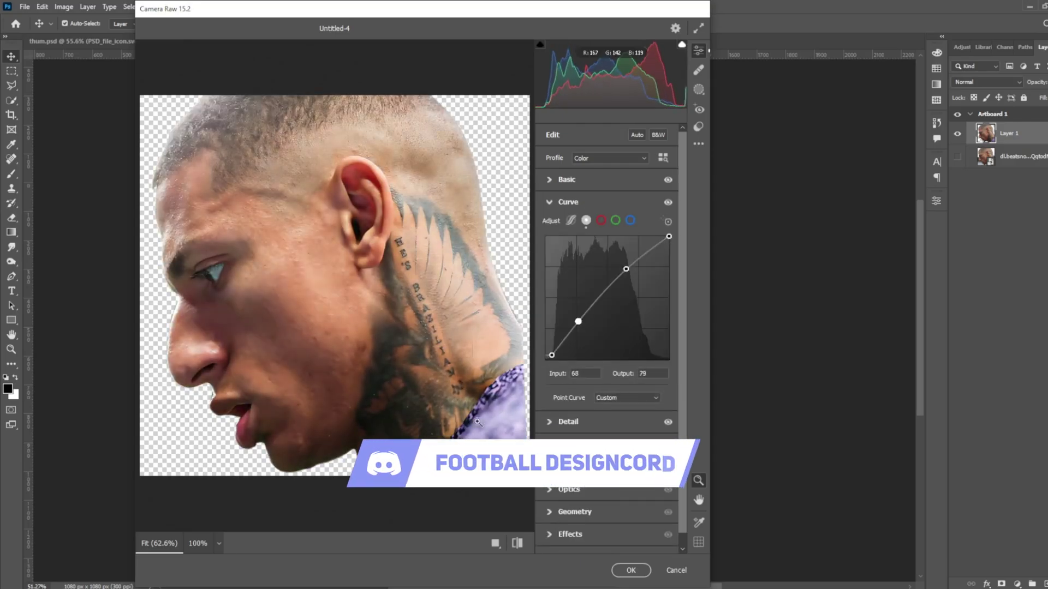
pyautogui.click(570, 534)
pyautogui.click(567, 409)
pyautogui.click(631, 571)
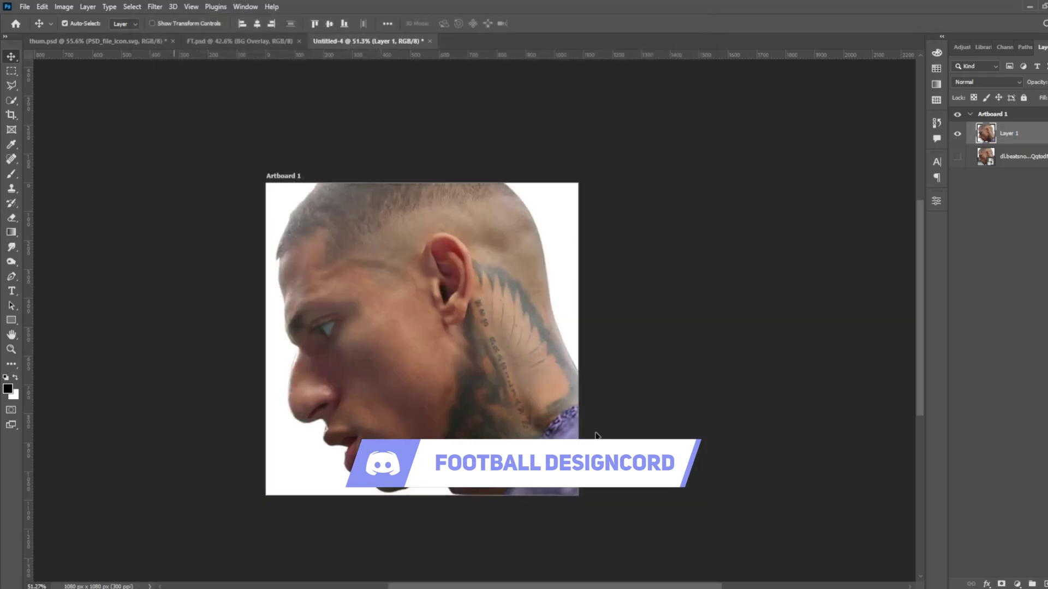
pyautogui.click(1016, 584)
# - Add a Colorize Hue/Saturation layer above the cutout with saturation dropped to 0
pyautogui.click(1020, 475)
pyautogui.click(829, 335)
pyautogui.moveTo(807, 298); pyautogui.dragTo(773, 298)
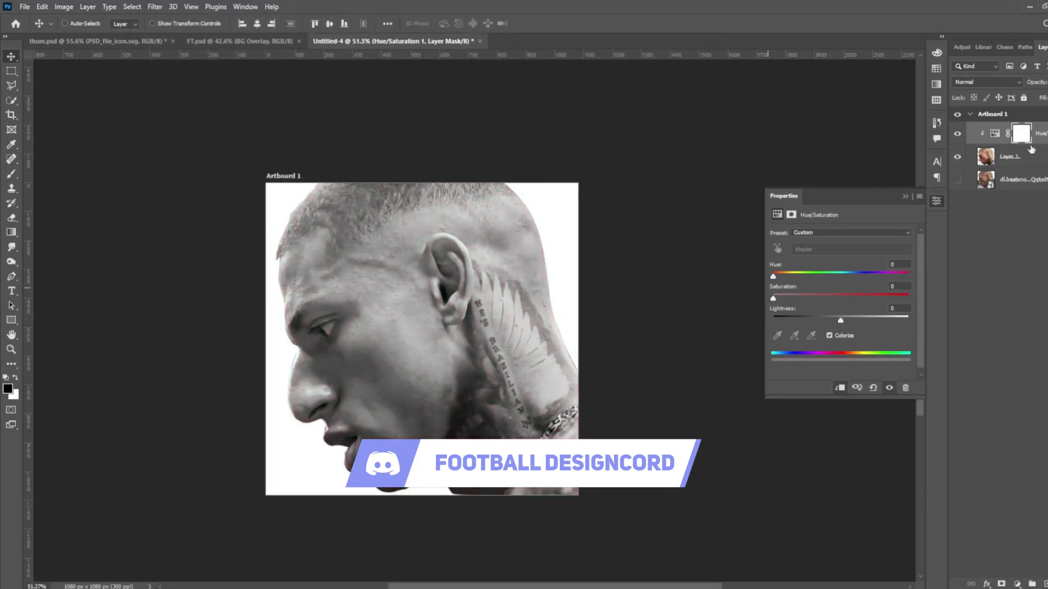
# - Invert and refine the adjustment mask so only the shirt keeps its purple tint
pyautogui.press('b')
pyautogui.hotkey('ctrl', 'i')
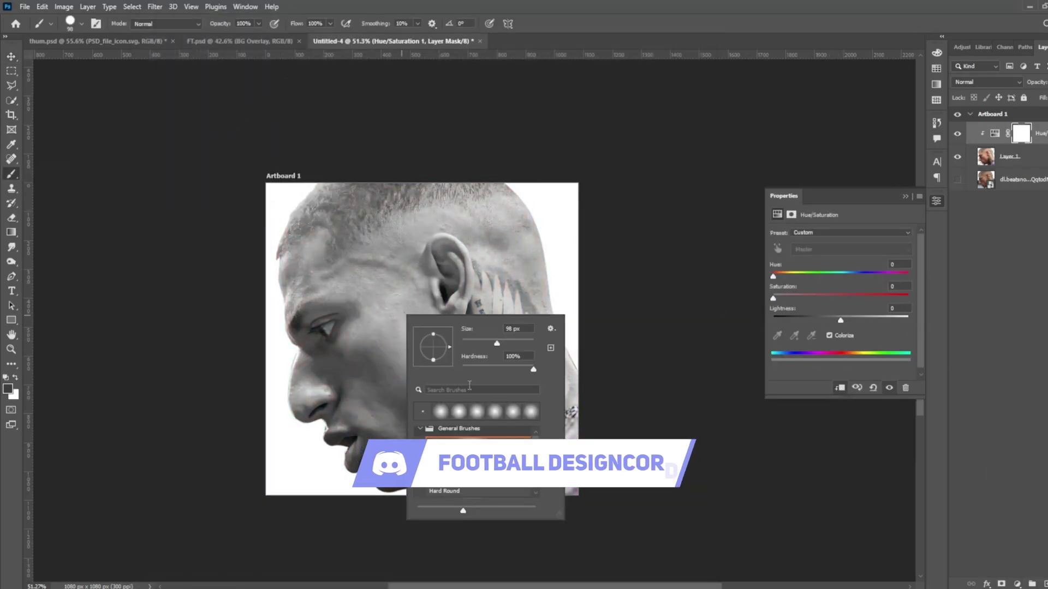
pyautogui.scroll(3, 535, 328)
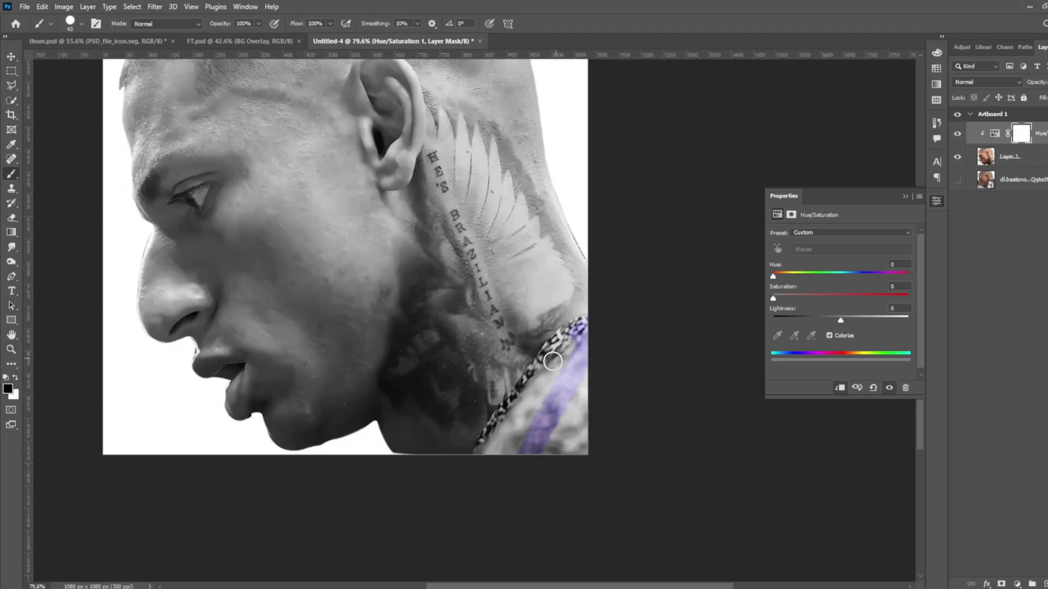
pyautogui.press('x')
pyautogui.scroll(3, 597, 350)
pyautogui.scroll(2, 637, 304)
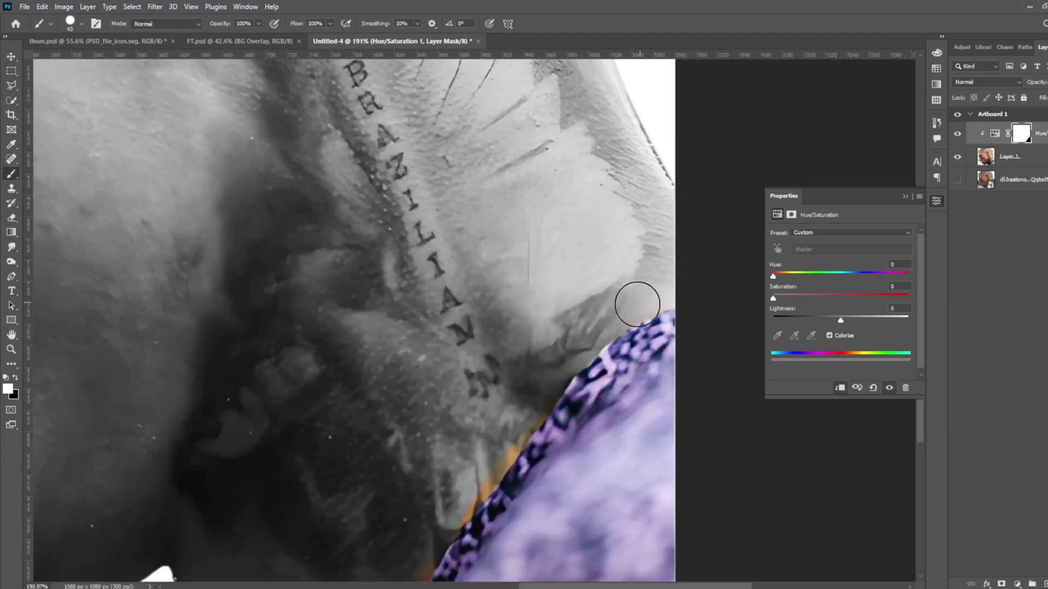
pyautogui.scroll(-5, 454, 538)
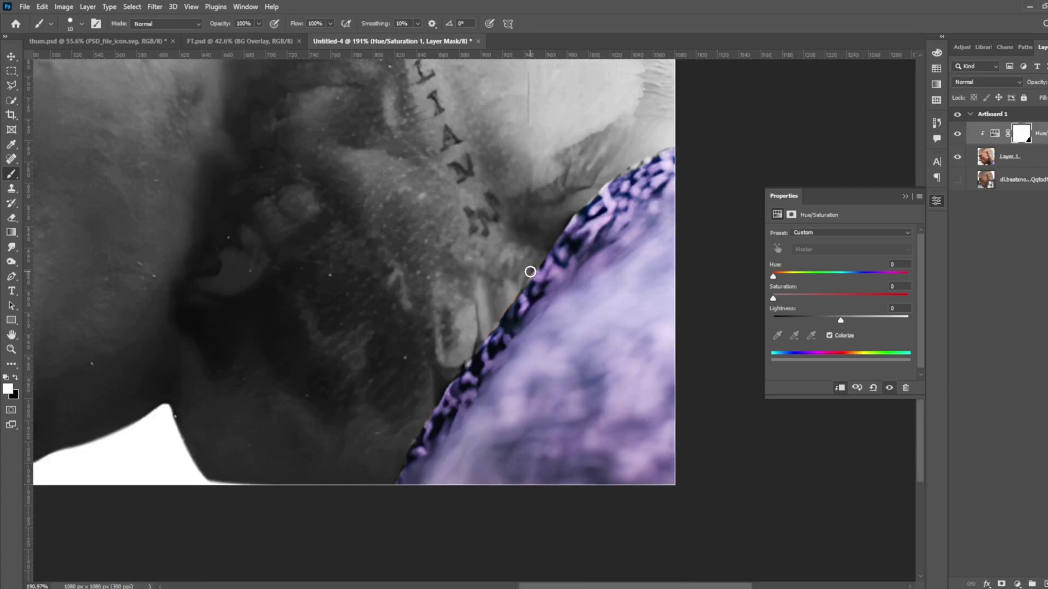
pyautogui.scroll(-3, 680, 147)
pyautogui.scroll(-2, 680, 146)
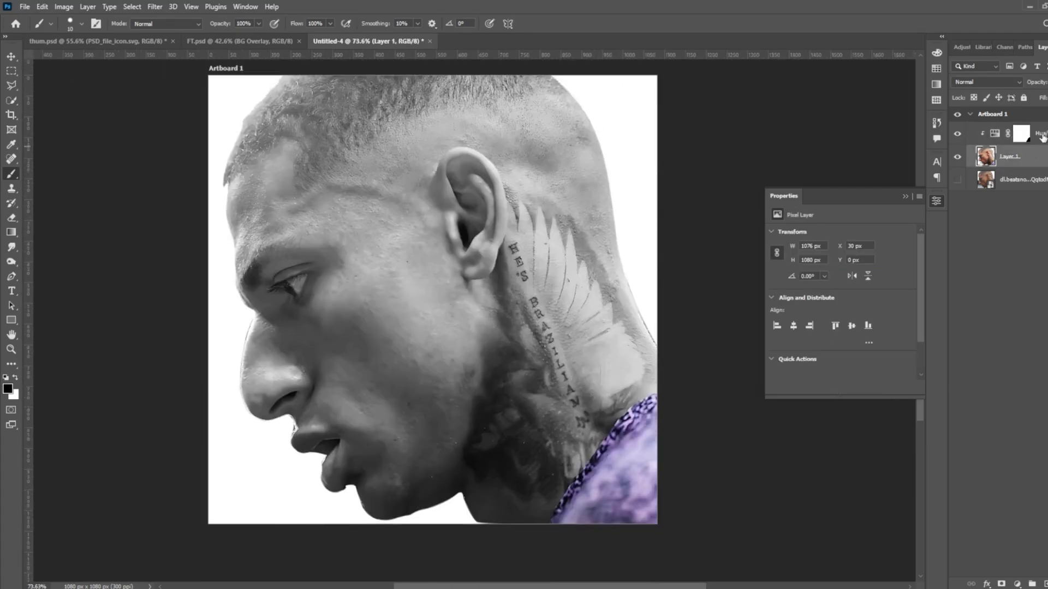
# - Paint a soft white glow along the back of the head on a new Overlay layer
pyautogui.hotkey('ctrl', 'shift', 'alt', 'n')
pyautogui.press('x')
pyautogui.rightClick(398, 224)
pyautogui.hotkey('shift', '4')
pyautogui.hotkey('shift', '5')
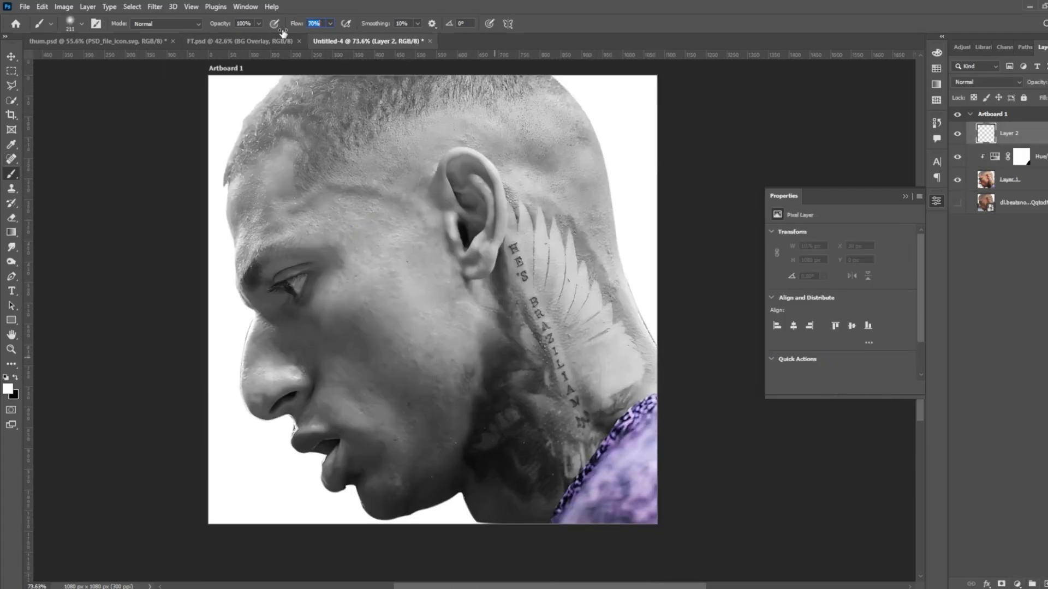
pyautogui.moveTo(577, 104); pyautogui.dragTo(655, 327)
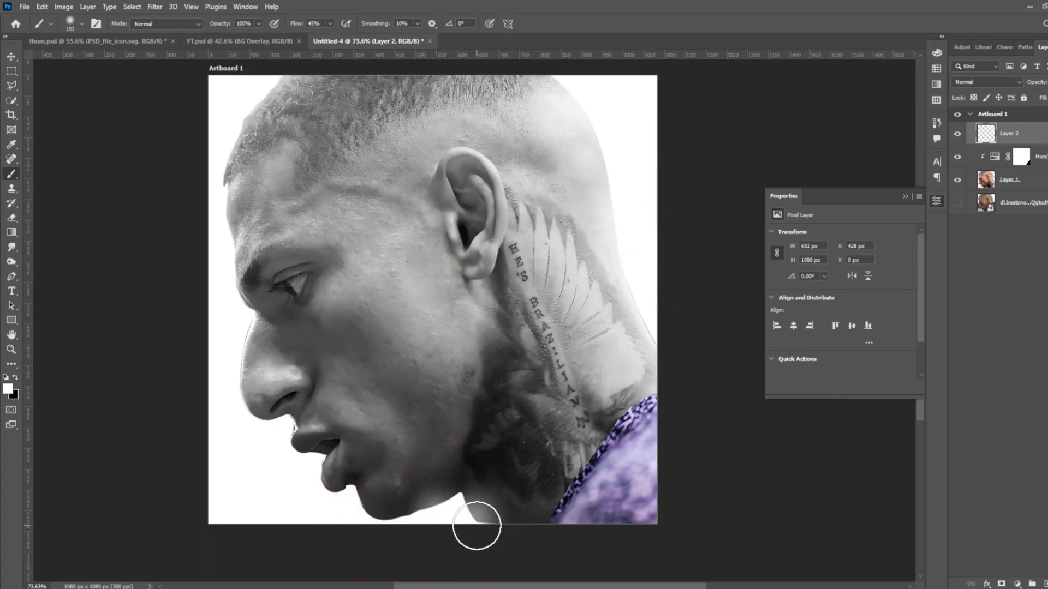
pyautogui.hotkey('ctrl', 'z')
pyautogui.scroll(-1, 204, 223)
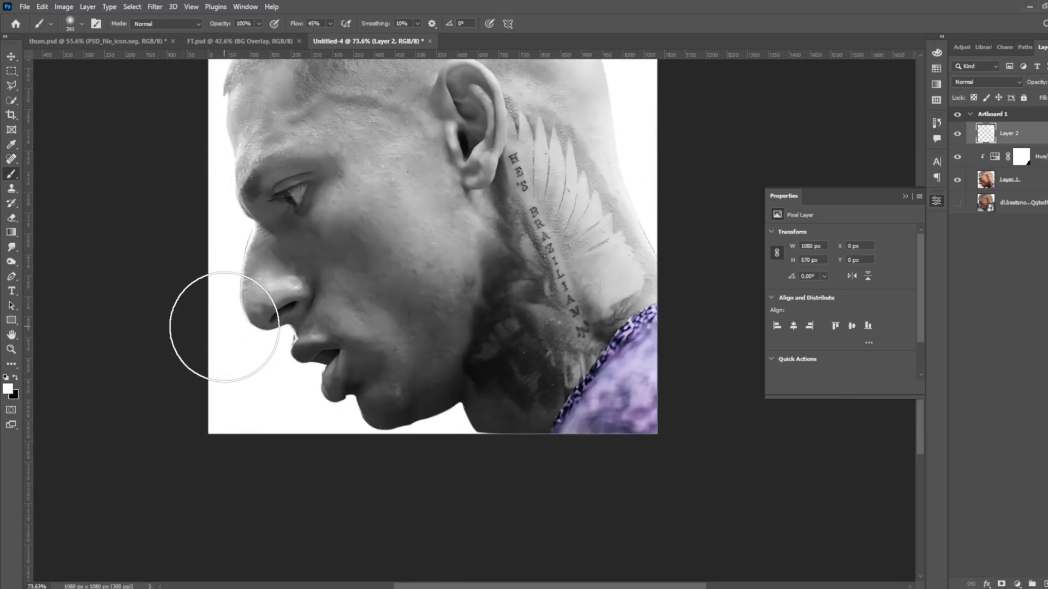
pyautogui.scroll(-1, 223, 328)
pyautogui.click(986, 82)
pyautogui.click(976, 218)
pyautogui.scroll(1, 603, 217)
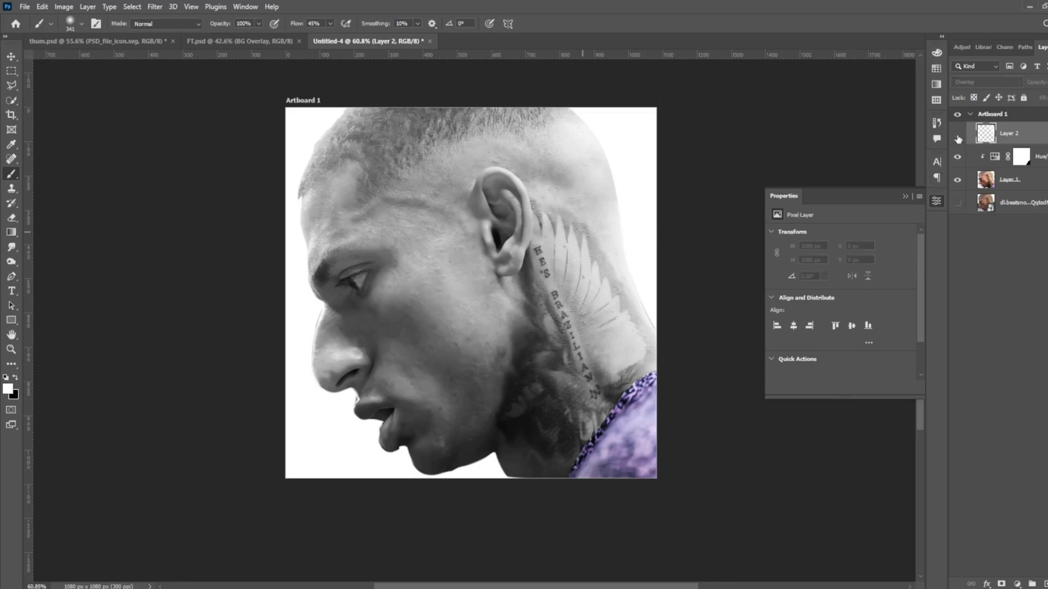
# - Add a clipped Levels layer with inputs 0 / 1.00 / 182 to brighten the highlights
pyautogui.click(1017, 584)
pyautogui.click(955, 466)
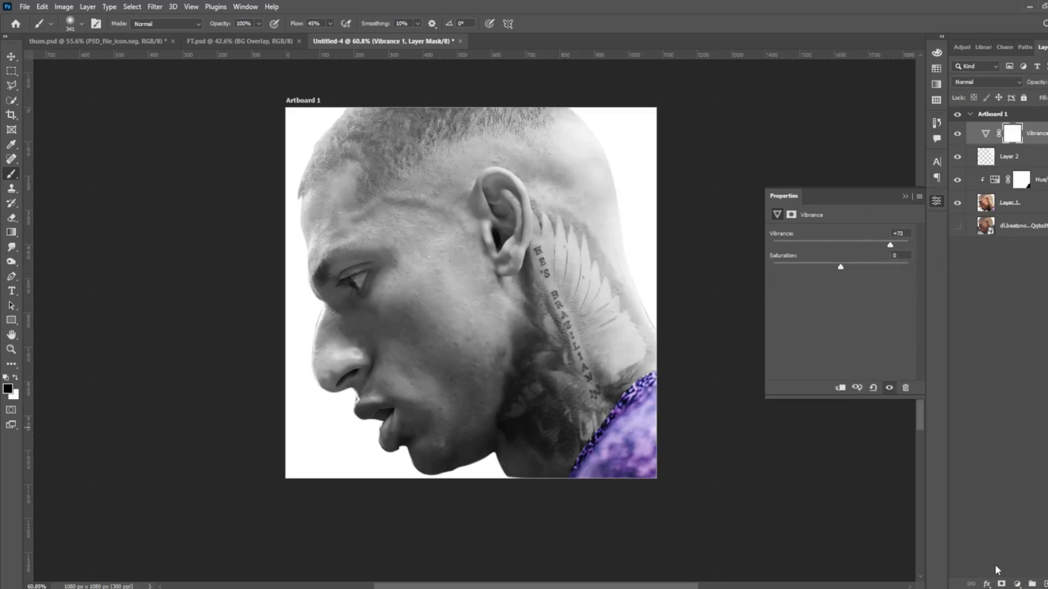
pyautogui.click(1017, 584)
pyautogui.click(1004, 434)
pyautogui.moveTo(788, 315)
pyautogui.mouseDown()
pyautogui.moveTo(813, 314)
pyautogui.moveTo(788, 315)
pyautogui.mouseUp()
pyautogui.moveTo(910, 315); pyautogui.dragTo(874, 315)
pyautogui.click(840, 388)
# - Paint on the adjustment mask with a soft round brush to brighten the iris
pyautogui.scroll(8, 355, 279)
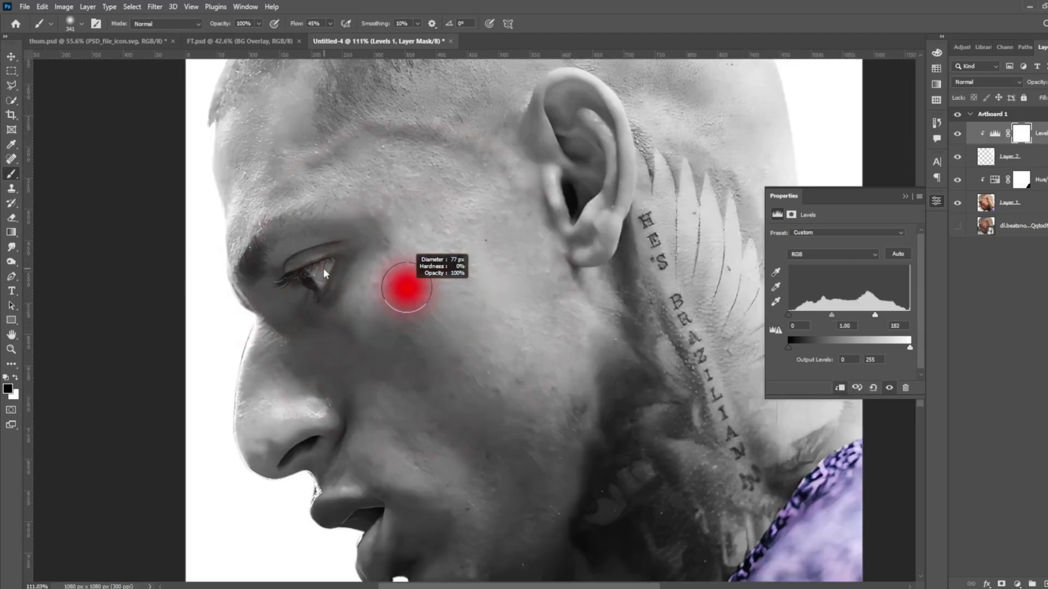
pyautogui.press('x')
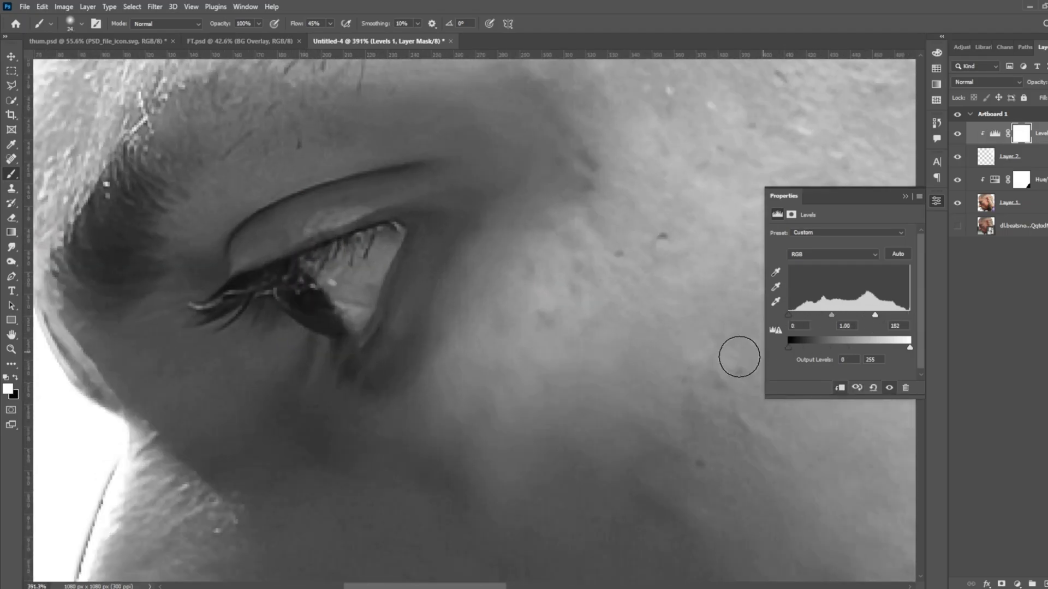
pyautogui.rightClick(398, 277)
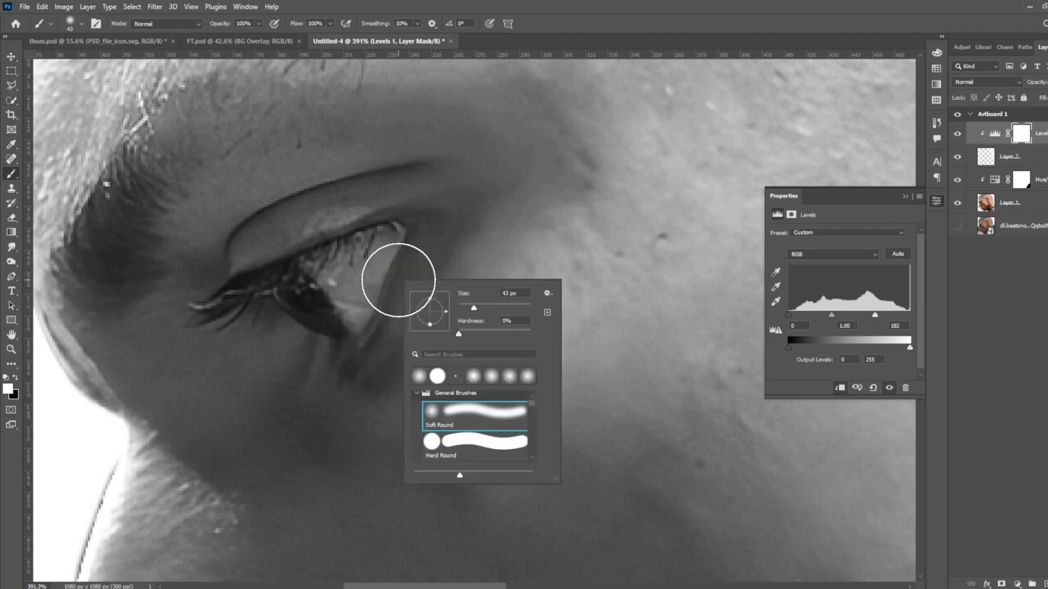
pyautogui.press('Escape')
pyautogui.scroll(-5, 639, 207)
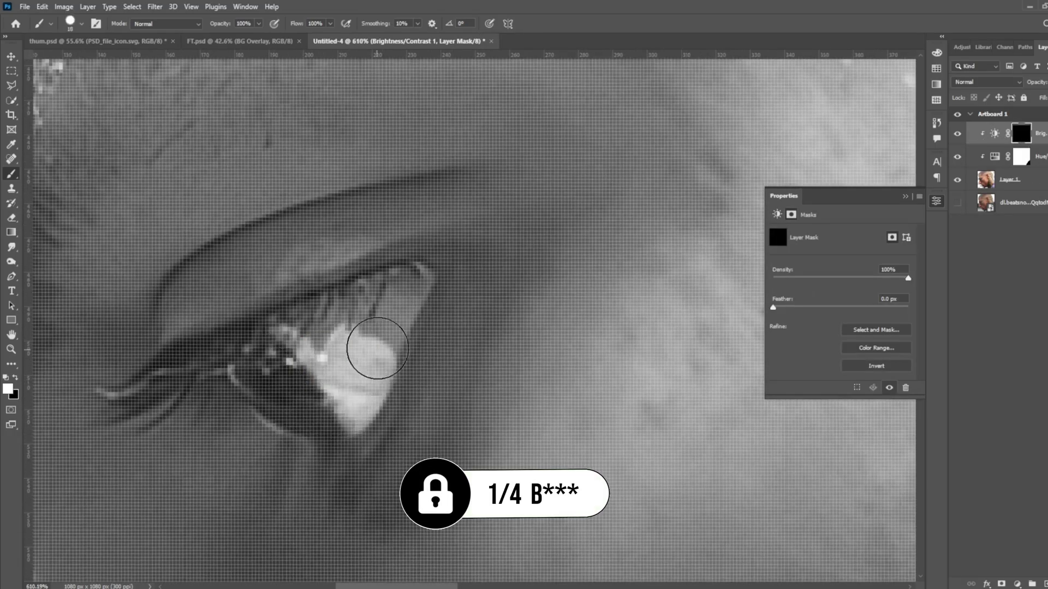
pyautogui.moveTo(378, 348); pyautogui.dragTo(362, 336)
pyautogui.press('[')
pyautogui.press('[')
pyautogui.press('[')
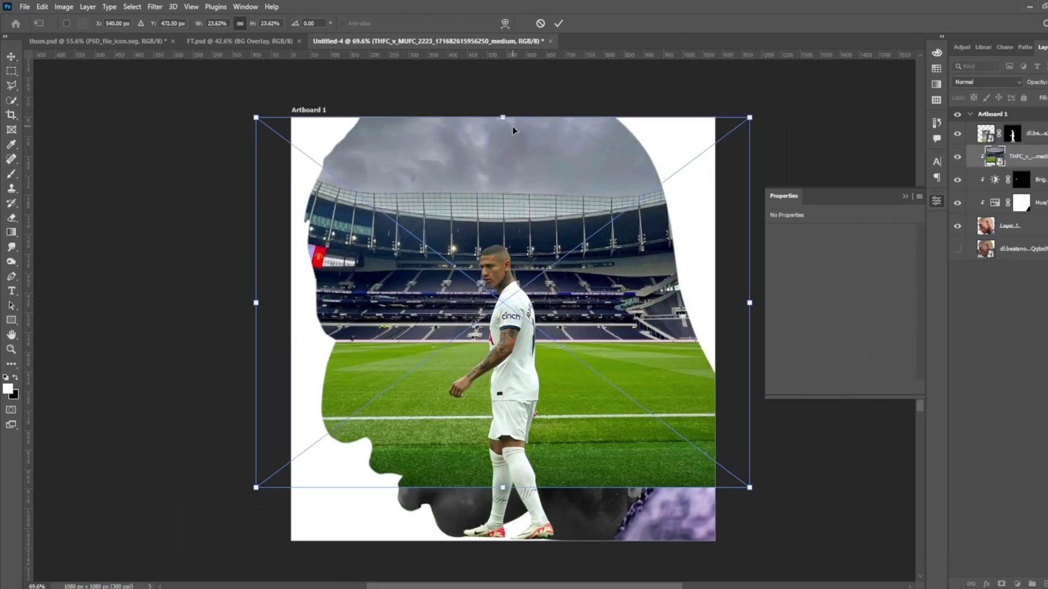
# - Preview blend modes such as Lighter Color for the stadium photo layer
pyautogui.click(988, 81)
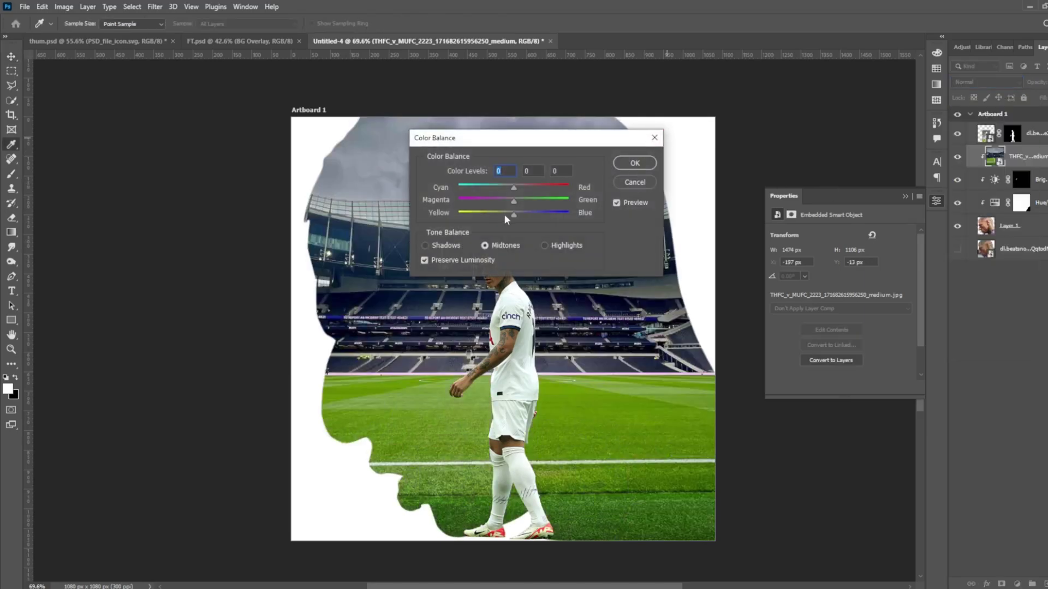
pyautogui.click(986, 81)
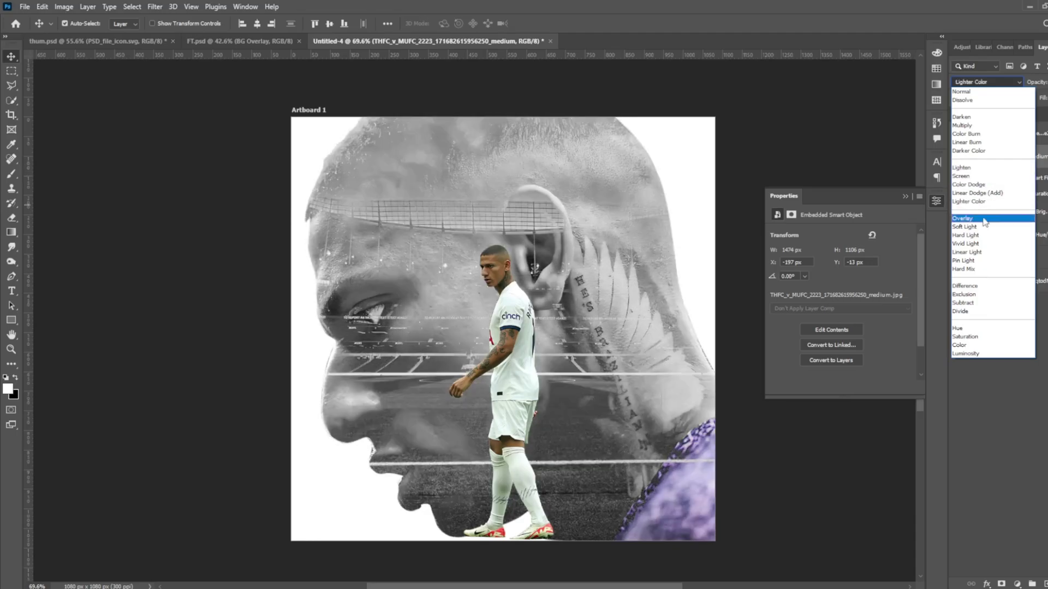
# - Blend the stadium photo as Color Dodge and add a layer mask to it
pyautogui.click(986, 82)
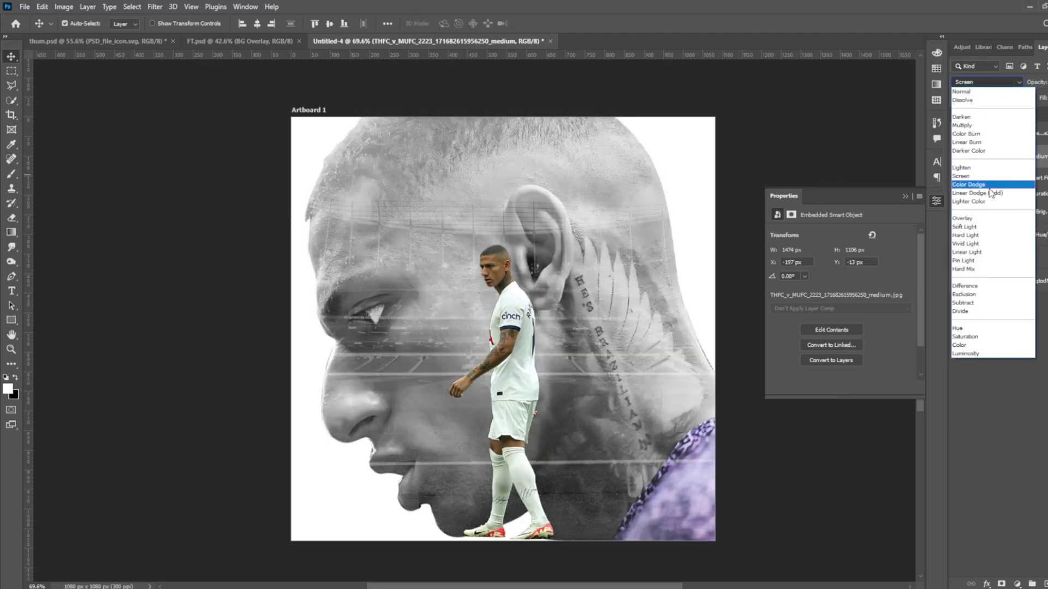
pyautogui.click(988, 185)
pyautogui.press('b')
pyautogui.click(1021, 157)
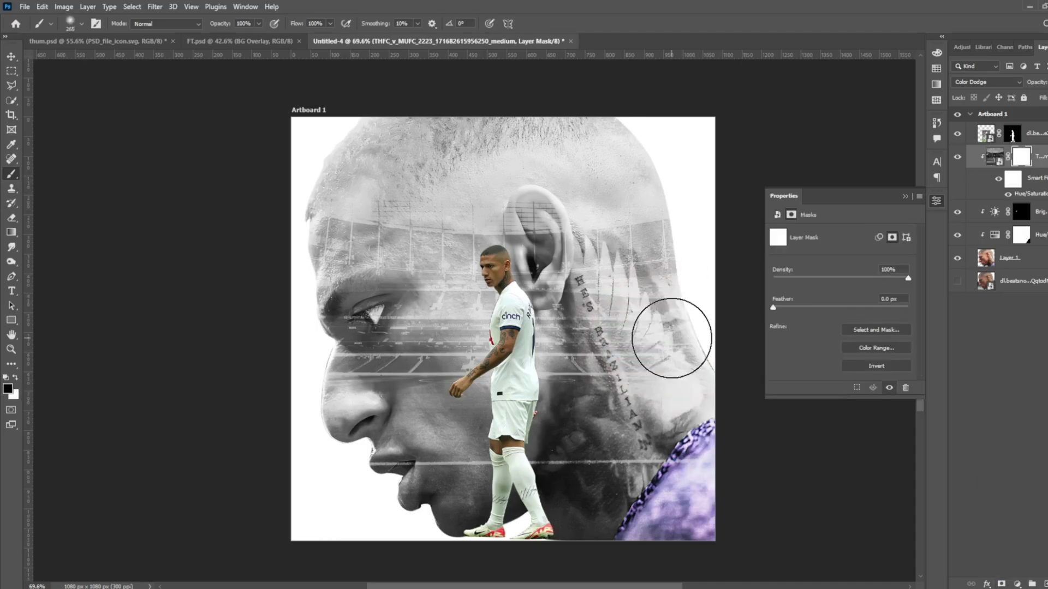
# - Paint black on the stadium mask to hide it around the chin and face front
pyautogui.press('x')
pyautogui.moveTo(638, 227); pyautogui.dragTo(640, 218)
pyautogui.press(']')
pyautogui.press(']')
pyautogui.press(']')
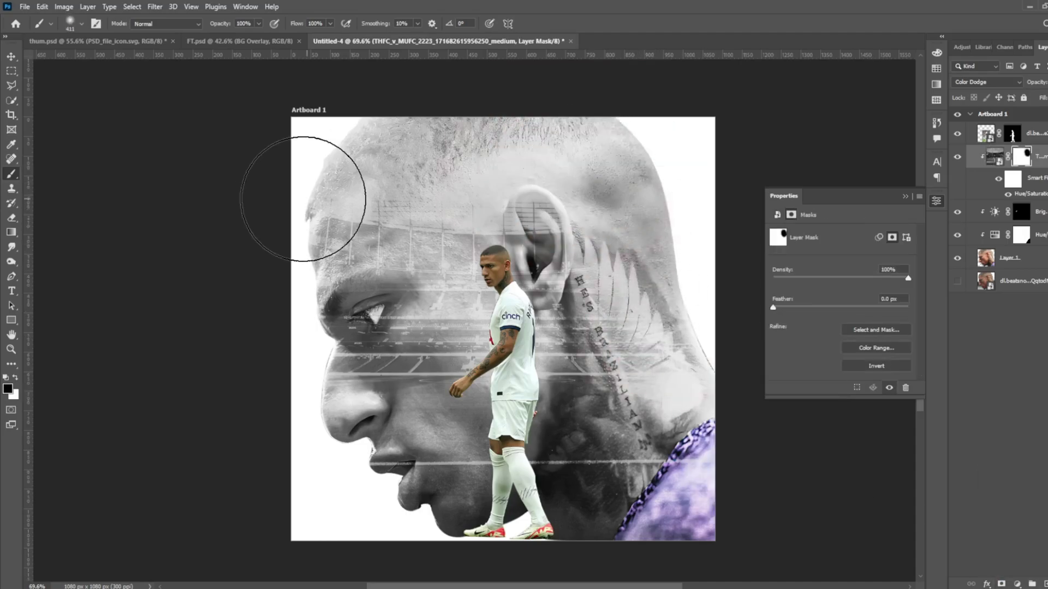
pyautogui.moveTo(304, 187); pyautogui.dragTo(370, 155)
pyautogui.hotkey('ctrl', 'z')
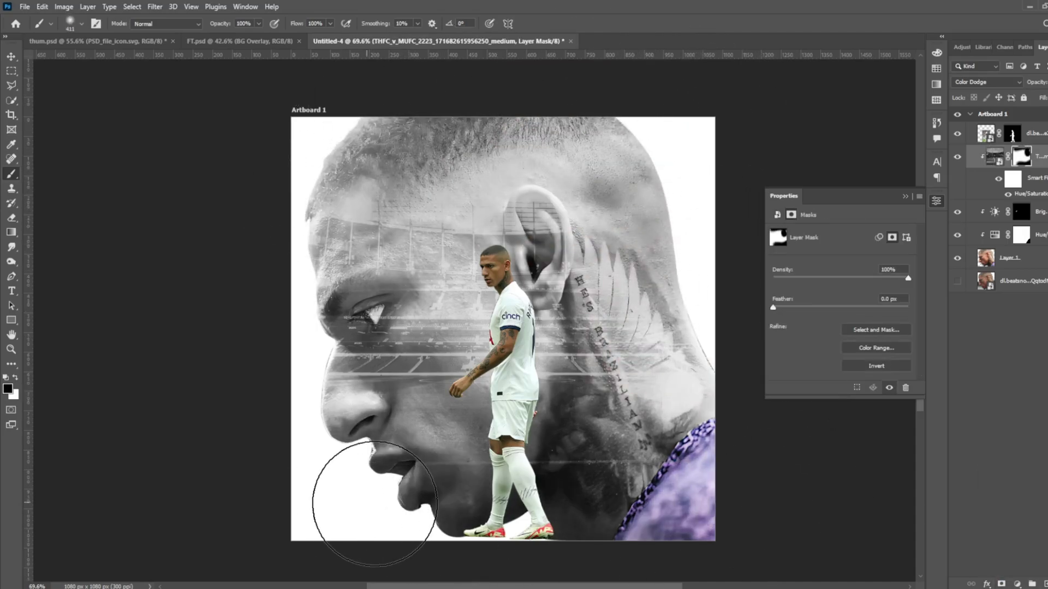
pyautogui.moveTo(350, 360); pyautogui.dragTo(346, 332)
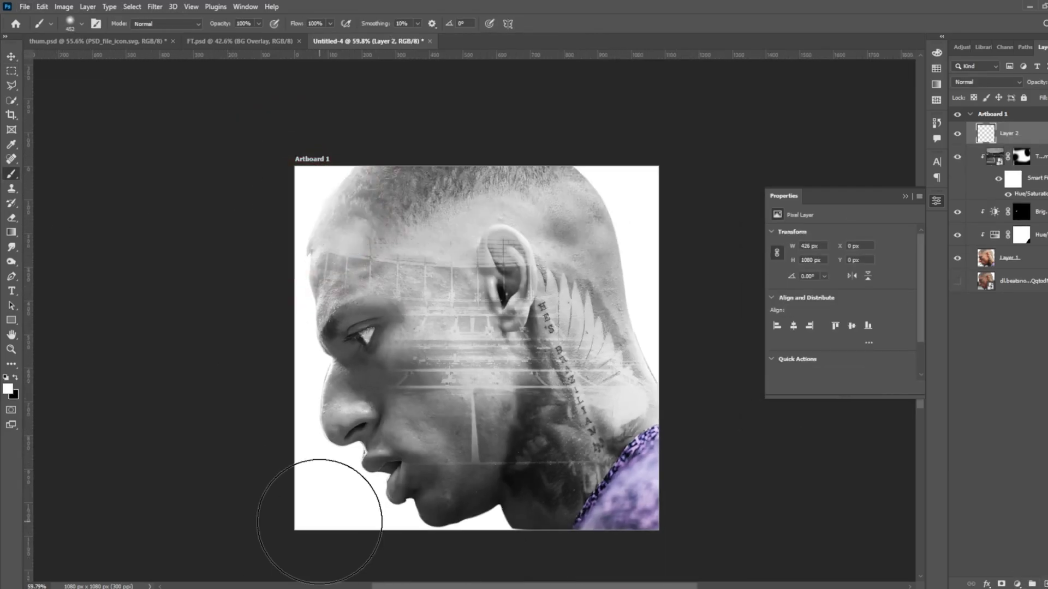
# - Set Layer 2 to the Overlay blend mode and fit the artboard in the window
pyautogui.click(985, 82)
pyautogui.click(977, 202)
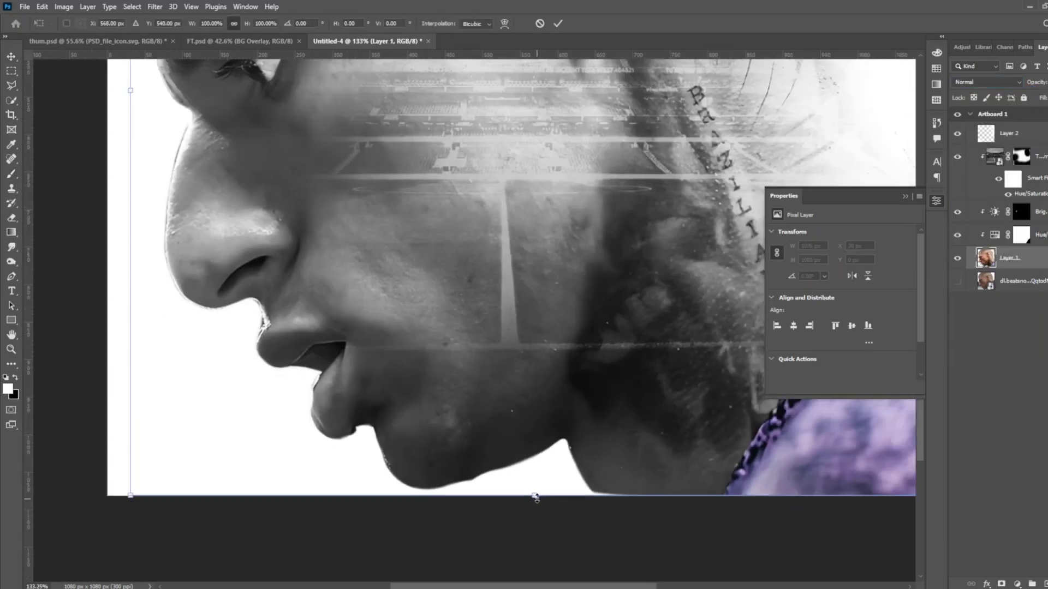
pyautogui.hotkey('ctrl', '0')
# - Select the white glow layer and add a new Solid Color fill layer
pyautogui.click(1008, 133)
pyautogui.press('b')
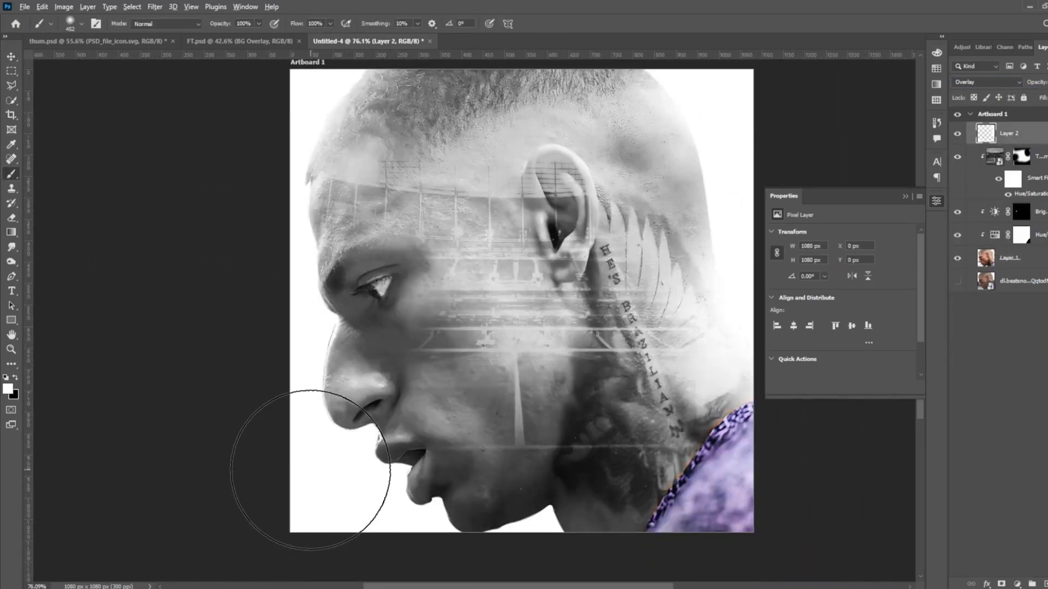
pyautogui.scroll(-2, 646, 466)
pyautogui.scroll(5, 605, 382)
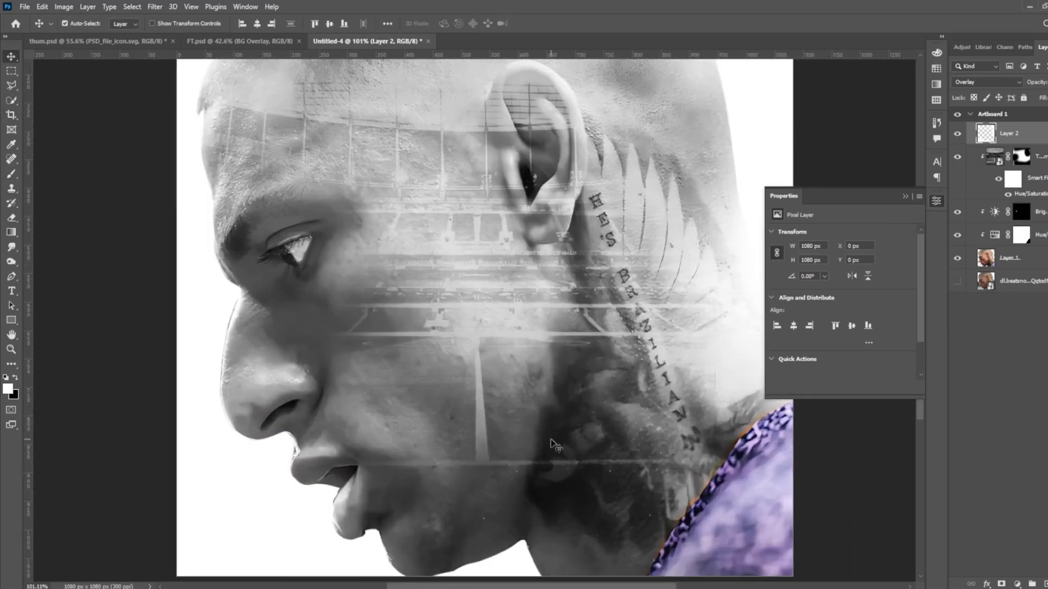
pyautogui.press('v')
pyautogui.click(1018, 584)
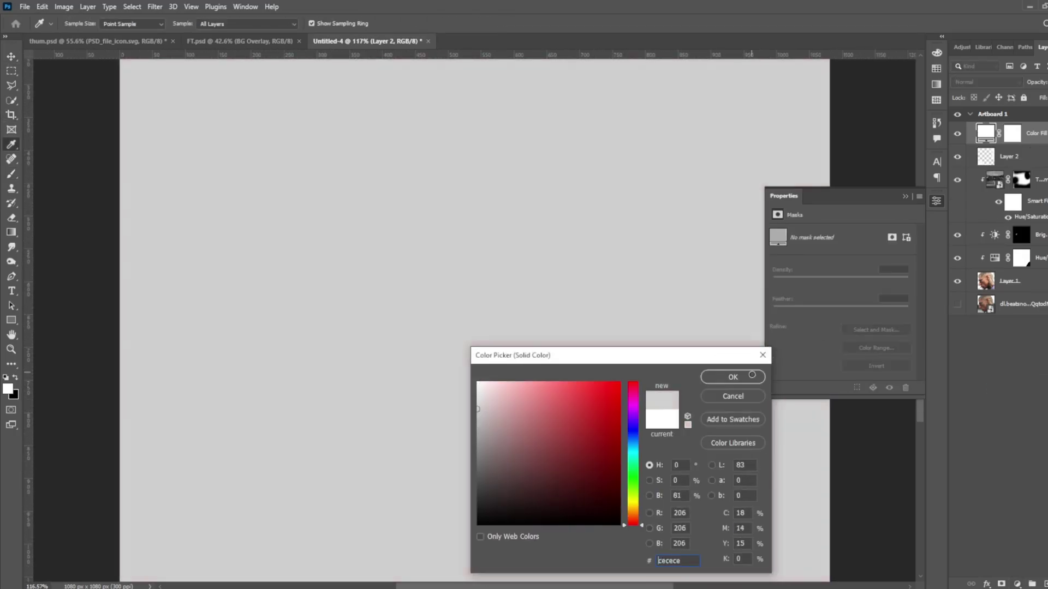
# - Confirm the light grey #cecece fill and move it lower in the layer stack
pyautogui.click(734, 374)
pyautogui.moveTo(1008, 133); pyautogui.dragTo(1003, 297)
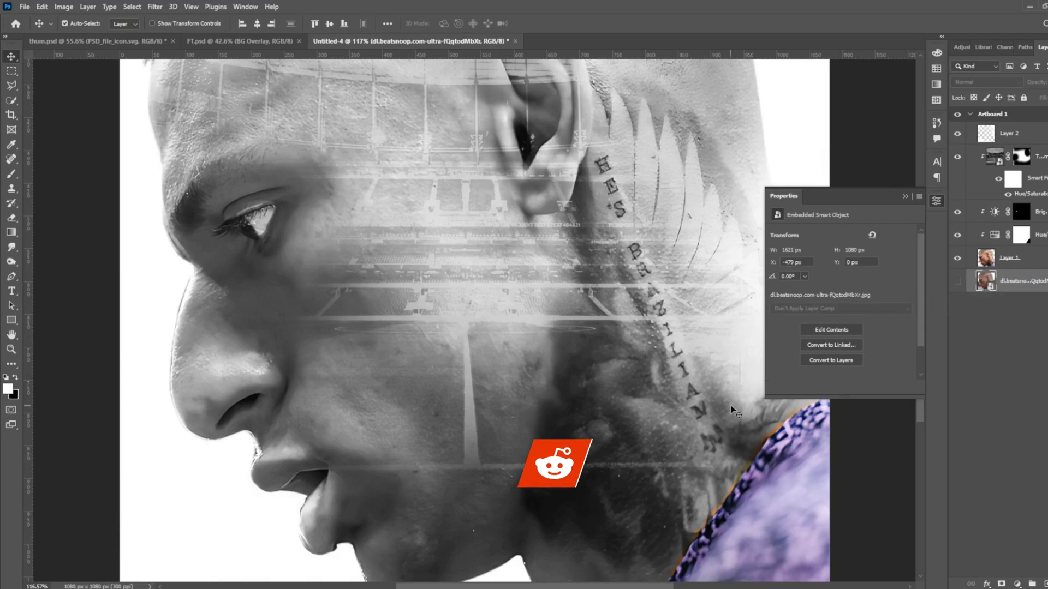
pyautogui.click(1009, 134)
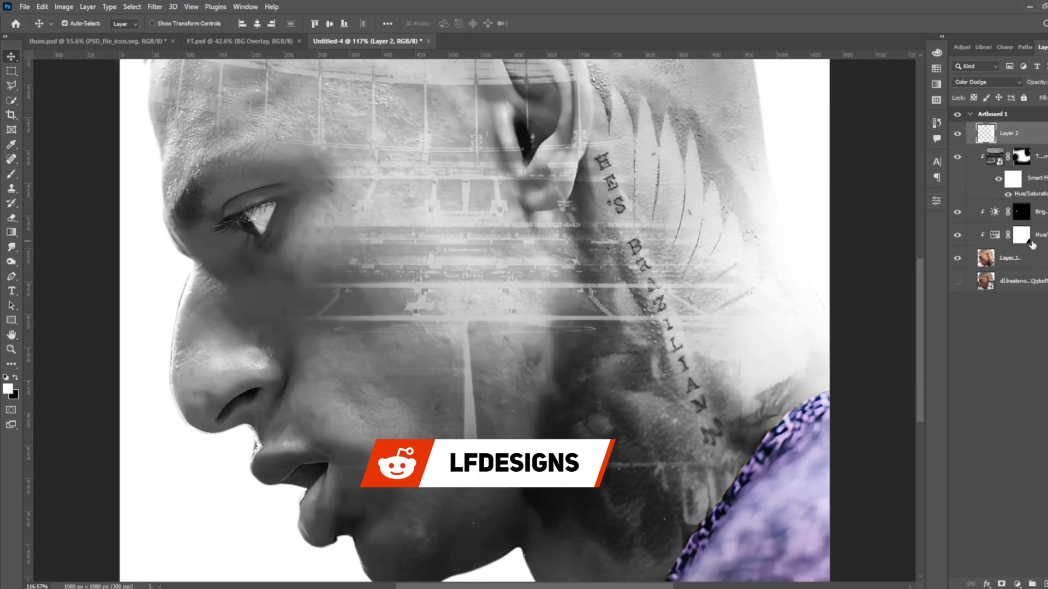
# - Select several layers together and stretch them to fill the artboard
pyautogui.keyDown('shift'); pyautogui.click(1010, 257); pyautogui.keyUp('shift')
pyautogui.hotkey('ctrl', 't')
pyautogui.hotkey('ctrl', '0')
pyautogui.moveTo(901, 262); pyautogui.dragTo(905, 265)
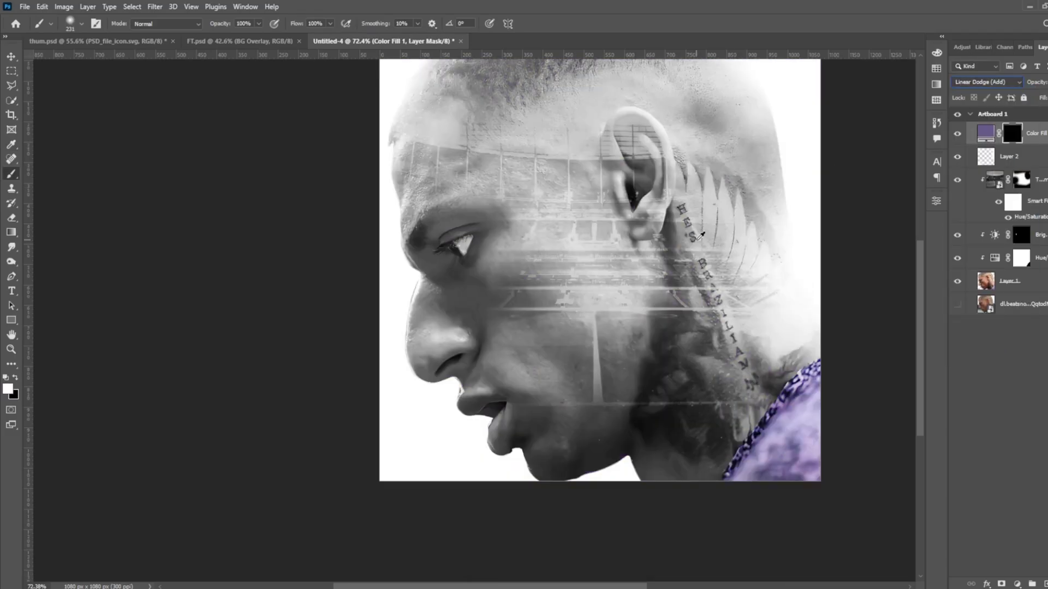
# - Paint a soft purple glow over the shoulder on the Color Fill mask
pyautogui.moveTo(731, 349); pyautogui.dragTo(772, 374)
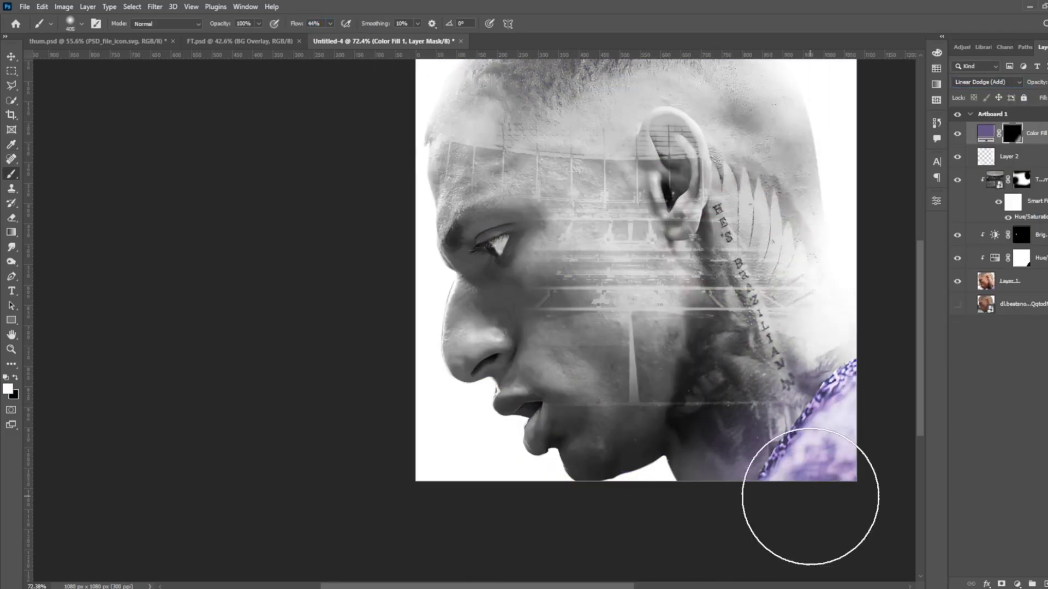
pyautogui.scroll(1, 807, 474)
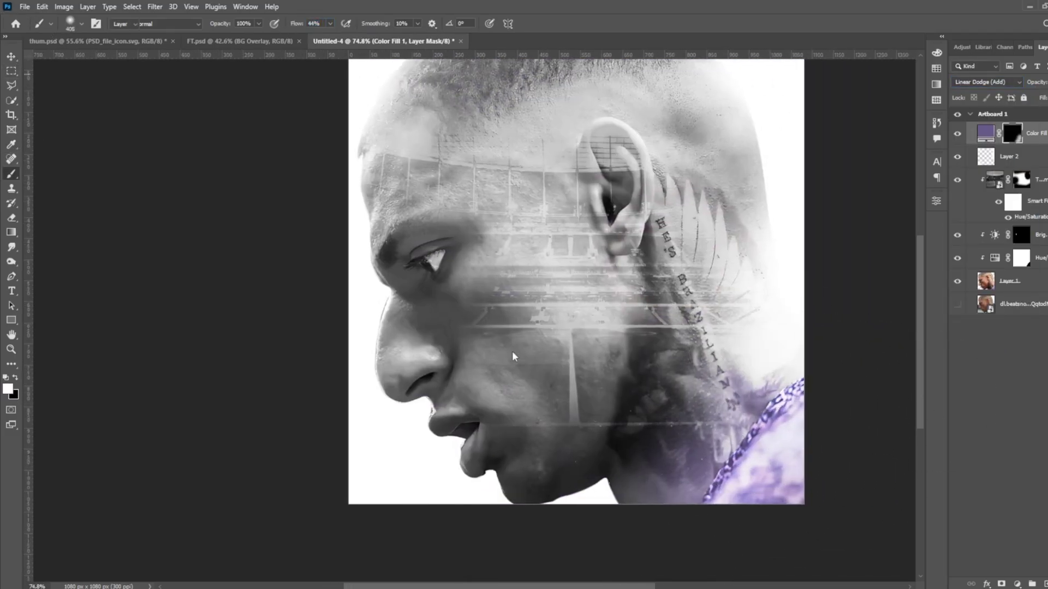
pyautogui.press('v')
pyautogui.scroll(3, 513, 356)
# - Add a lighter purple Color Fill 2 layer blended in Screen mode
pyautogui.doubleClick(1037, 133)
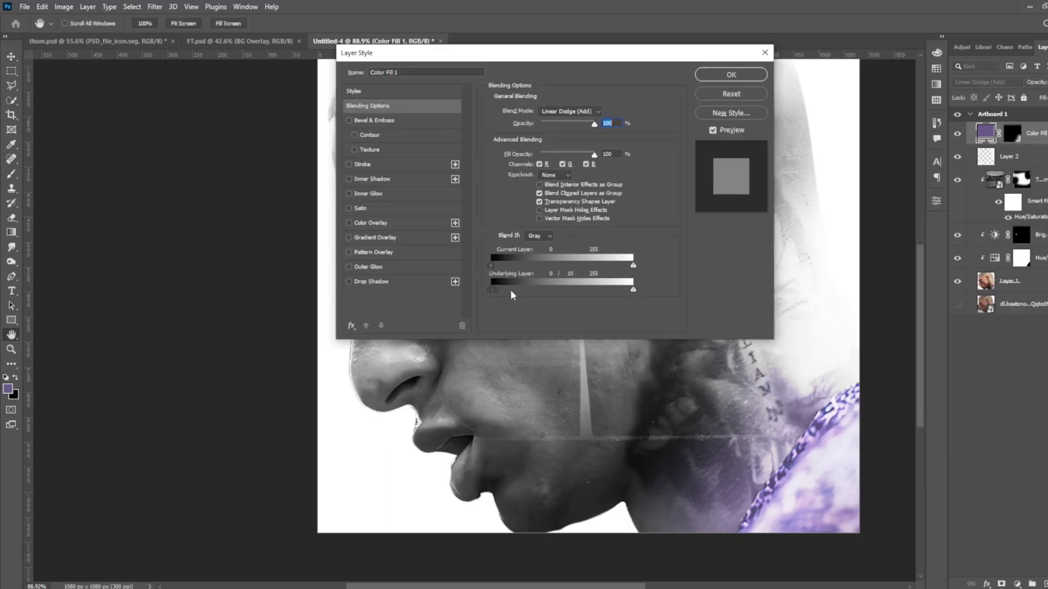
pyautogui.click(744, 73)
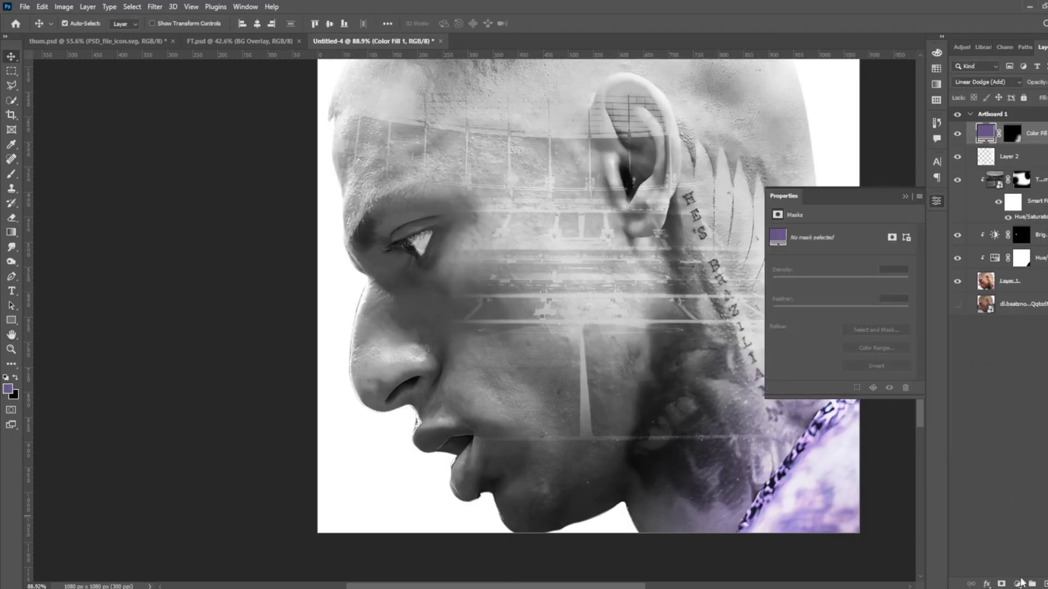
pyautogui.click(1018, 583)
pyautogui.click(1004, 384)
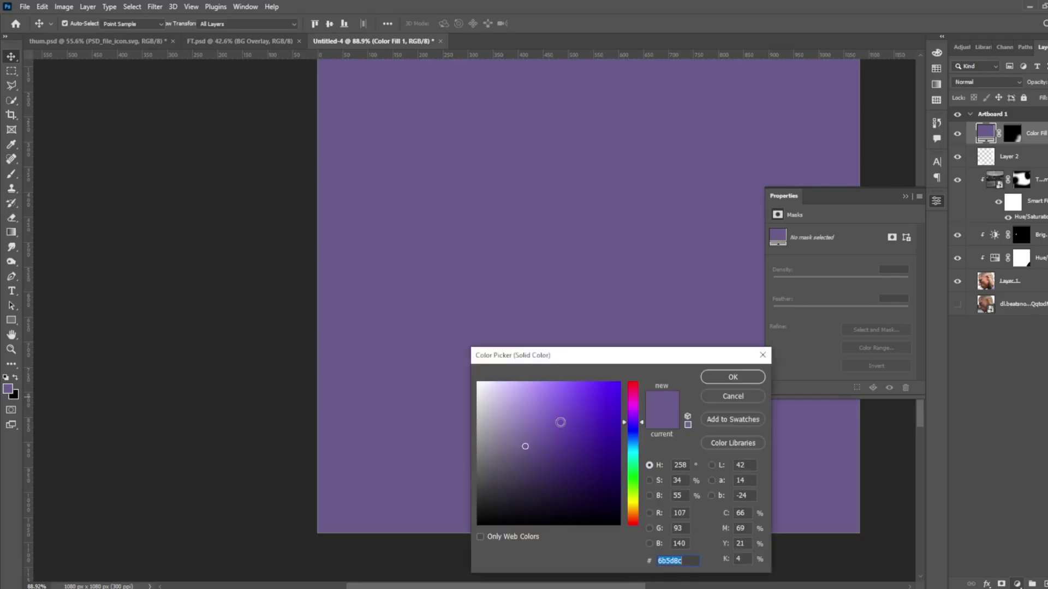
pyautogui.click(560, 422)
pyautogui.click(733, 377)
pyautogui.click(985, 82)
pyautogui.click(996, 178)
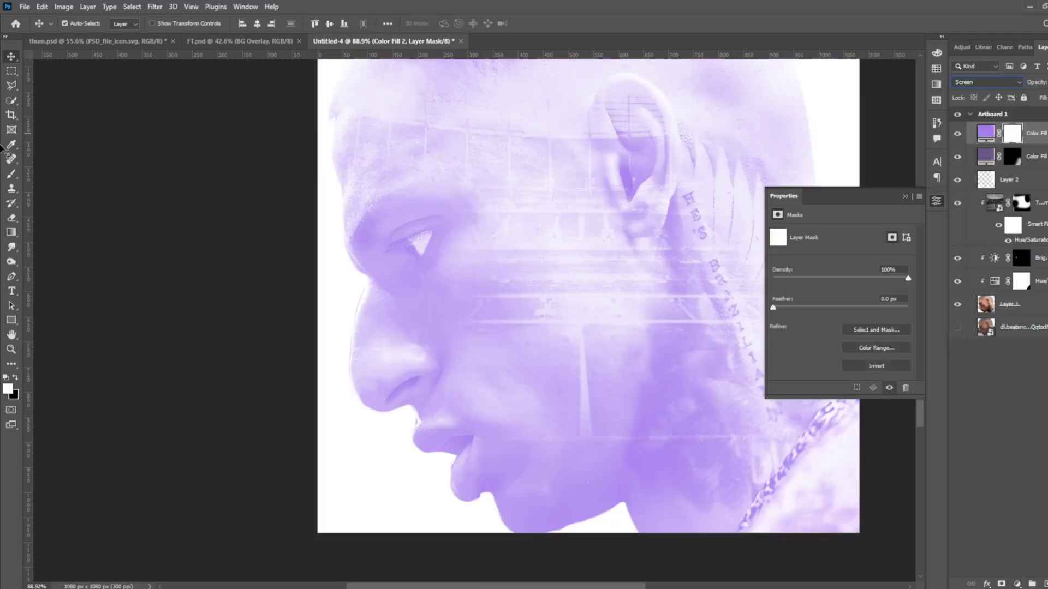
# - Invert Color Fill 2's mask and paint the purple tint back onto the neck and chest
pyautogui.click(11, 174)
pyautogui.hscroll(3, 538, 300)
pyautogui.hotkey('ctrl', 'i')
pyautogui.moveTo(689, 432); pyautogui.dragTo(573, 550)
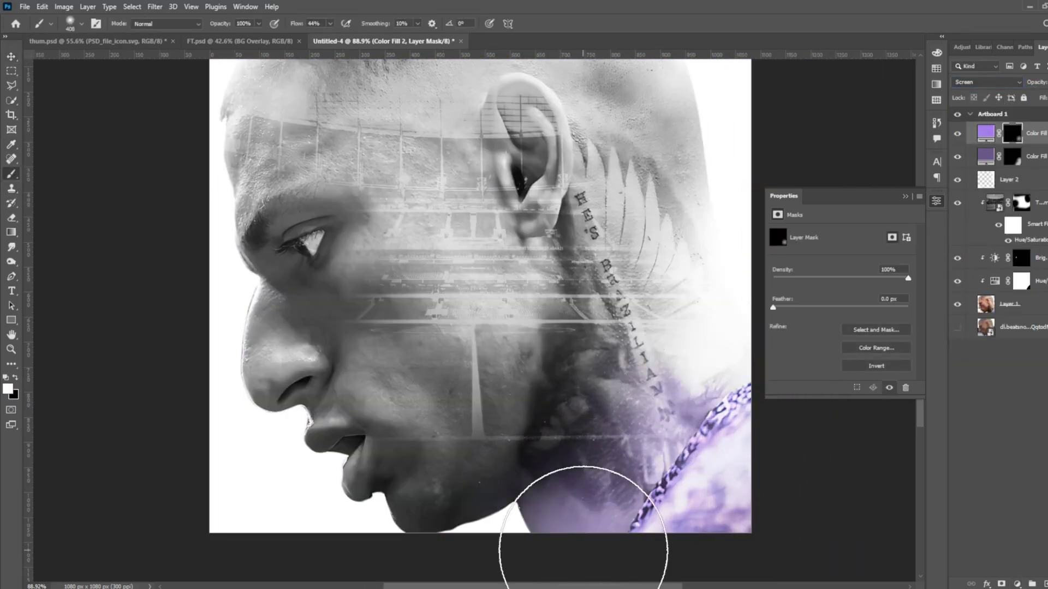
pyautogui.hotkey('ctrl', '0')
pyautogui.click(1010, 304)
pyautogui.click(1018, 583)
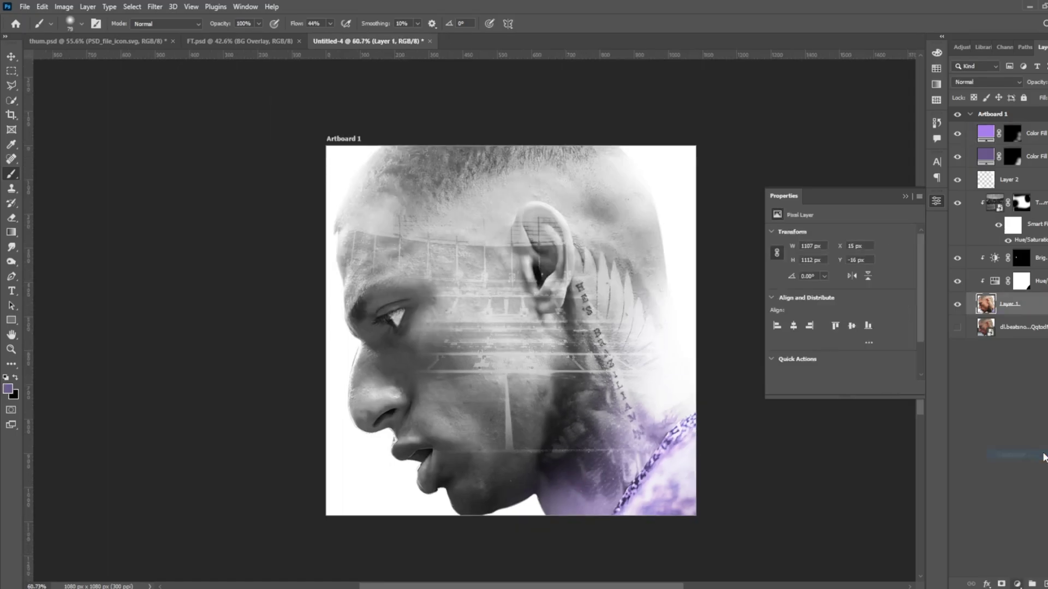
# - Set the first Exposure layer to +1.22, invert its mask, and paint in the face outline
pyautogui.moveTo(840, 261); pyautogui.dragTo(853, 261)
pyautogui.hotkey('ctrl', 'i')
pyautogui.scroll(3, 398, 289)
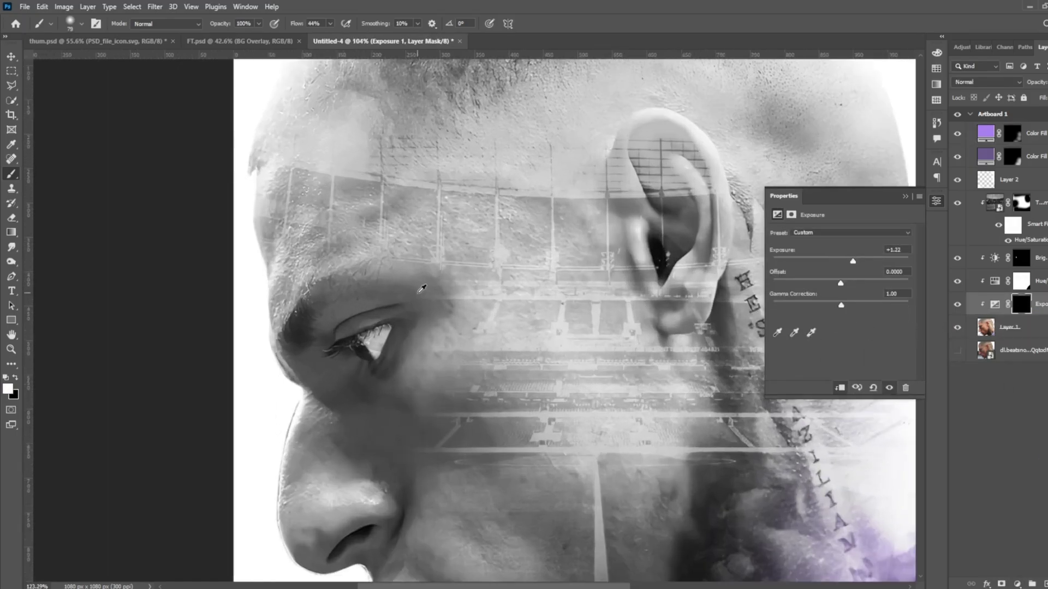
pyautogui.moveTo(283, 401); pyautogui.dragTo(289, 475)
pyautogui.scroll(-3, 289, 475)
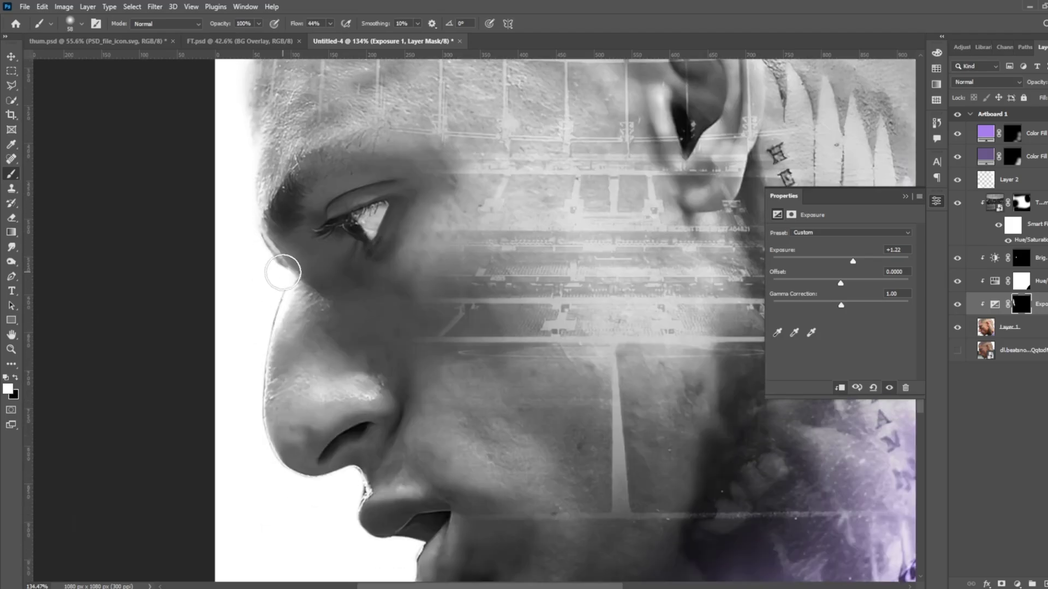
pyautogui.moveTo(281, 327)
pyautogui.mouseDown()
pyautogui.moveTo(316, 402)
pyautogui.moveTo(388, 407)
pyautogui.mouseUp()
pyautogui.scroll(-3, 388, 407)
pyautogui.moveTo(382, 349); pyautogui.dragTo(398, 392)
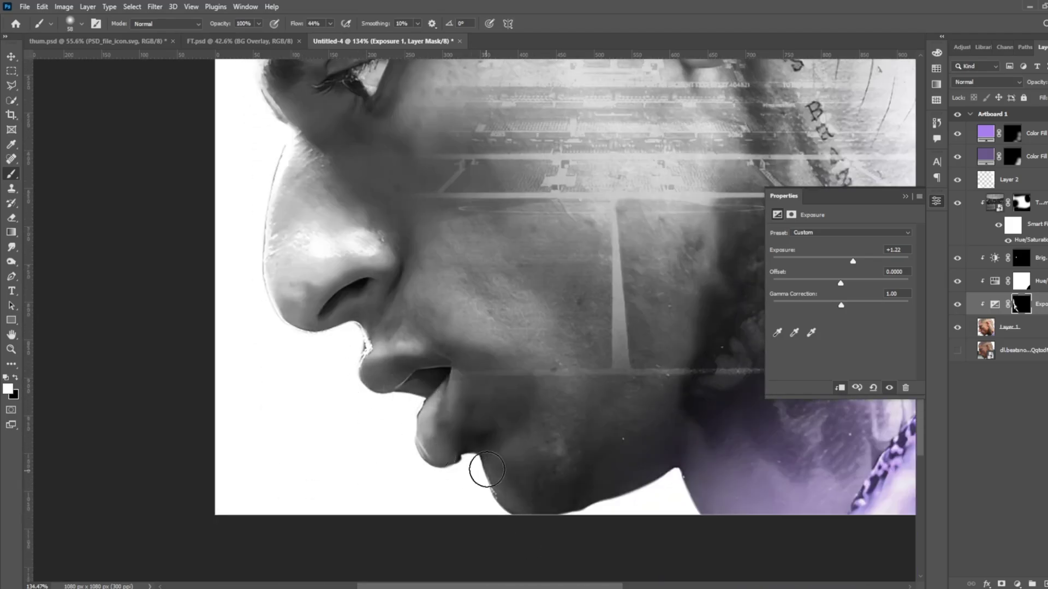
pyautogui.moveTo(487, 470); pyautogui.dragTo(545, 496)
pyautogui.hscroll(5, 748, 468)
pyautogui.hscroll(5, 732, 281)
pyautogui.scroll(10, 625, 164)
pyautogui.hscroll(-8, 363, 163)
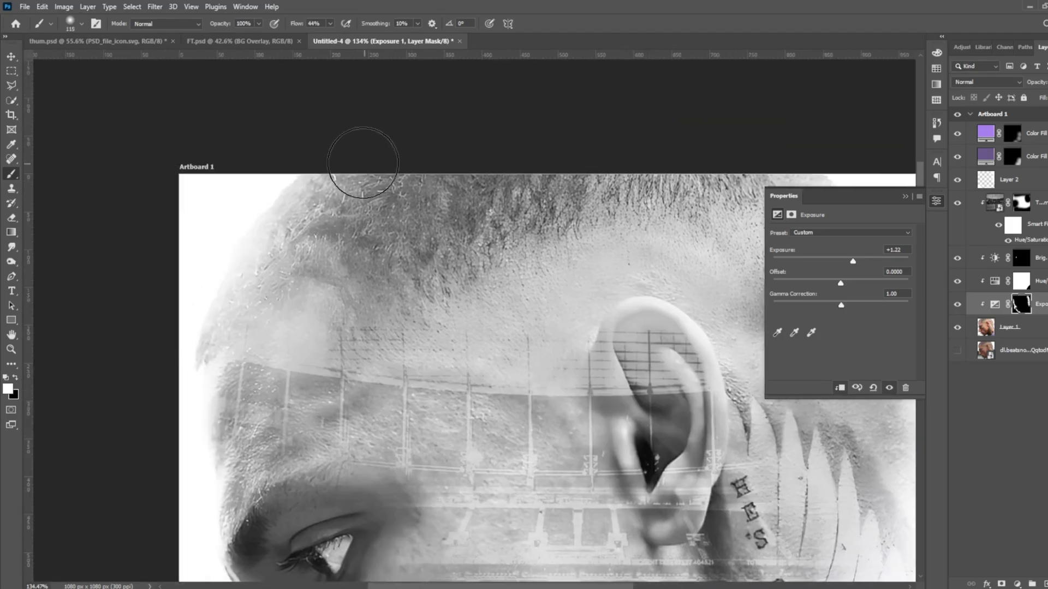
pyautogui.scroll(-3, 176, 330)
pyautogui.scroll(-3, 176, 330)
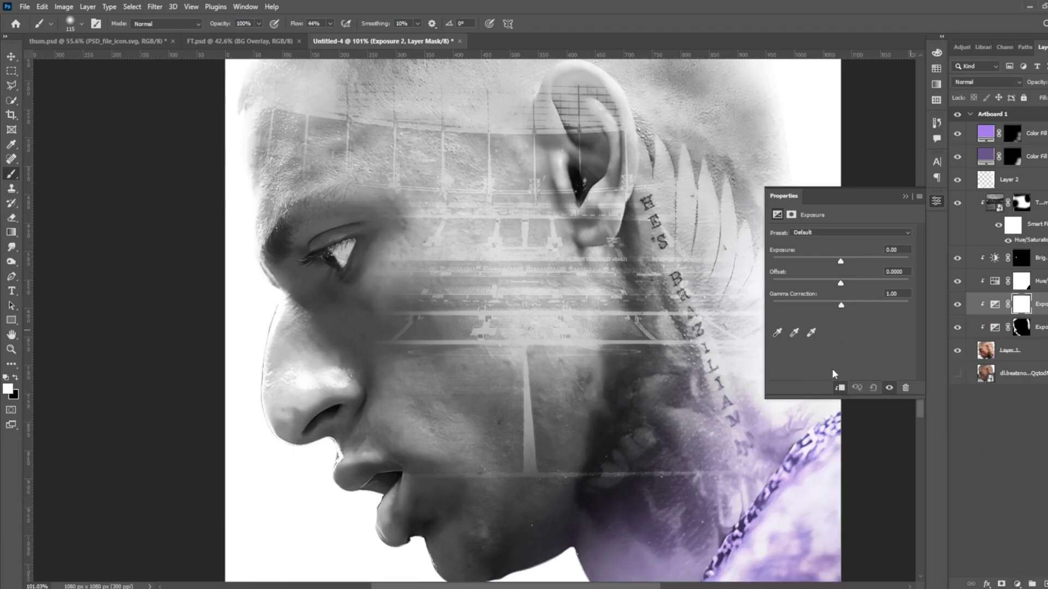
# - Add a darkening Exposure 2 layer, invert its mask, and paint chin, neck and ear at 31% flow
pyautogui.moveTo(841, 261); pyautogui.dragTo(818, 260)
pyautogui.hotkey('ctrl', 'i')
pyautogui.scroll(-3, 627, 332)
pyautogui.moveTo(627, 332); pyautogui.dragTo(506, 518)
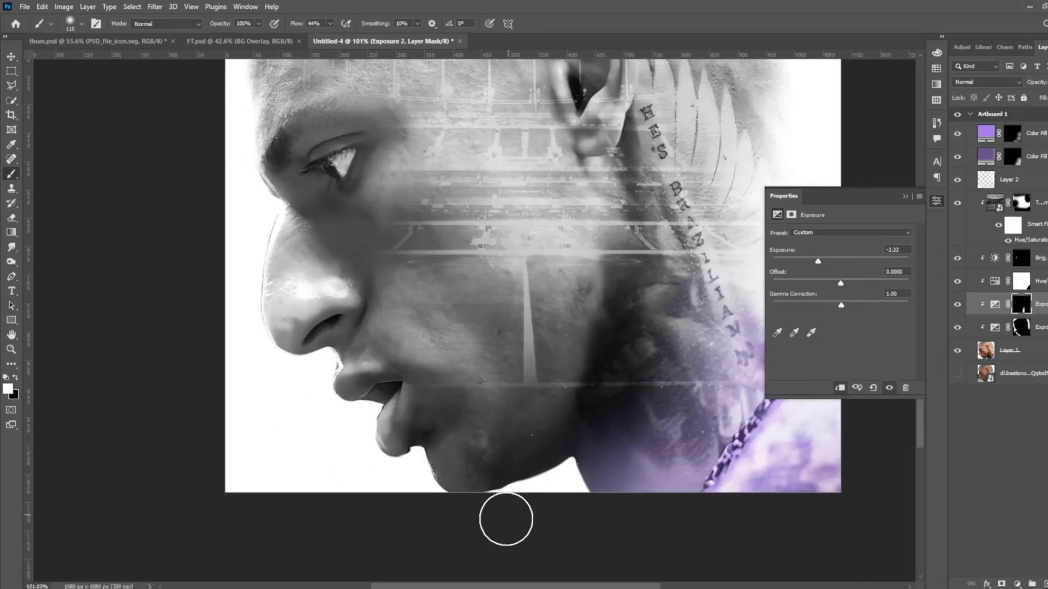
pyautogui.hotkey('shift', '3')
pyautogui.hotkey('shift', '1')
pyautogui.scroll(3, 437, 404)
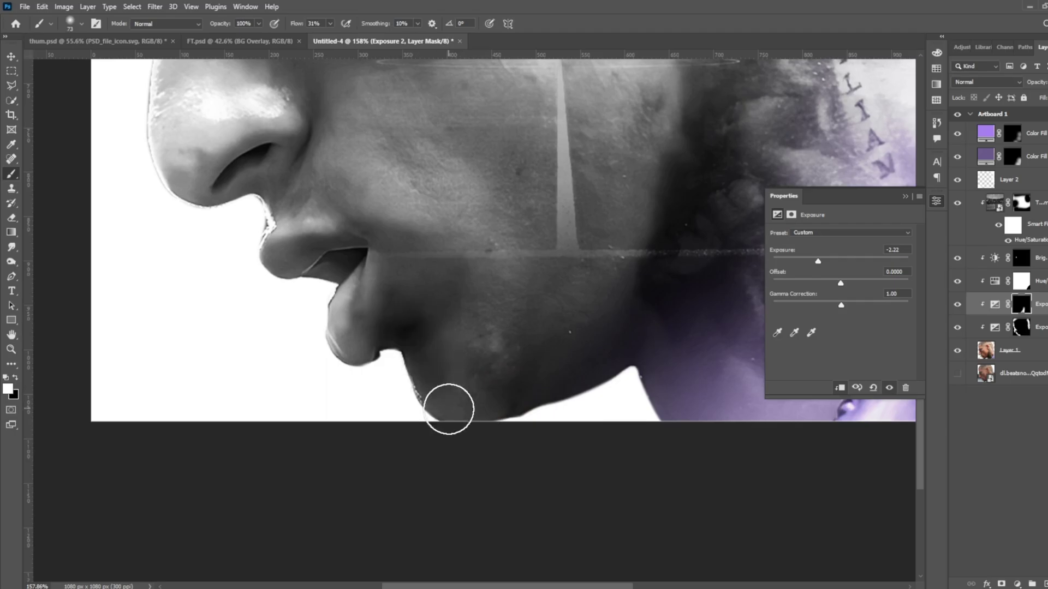
pyautogui.moveTo(445, 409); pyautogui.dragTo(492, 361)
pyautogui.scroll(5, 492, 361)
pyautogui.moveTo(269, 246); pyautogui.dragTo(326, 370)
pyautogui.scroll(5, 381, 301)
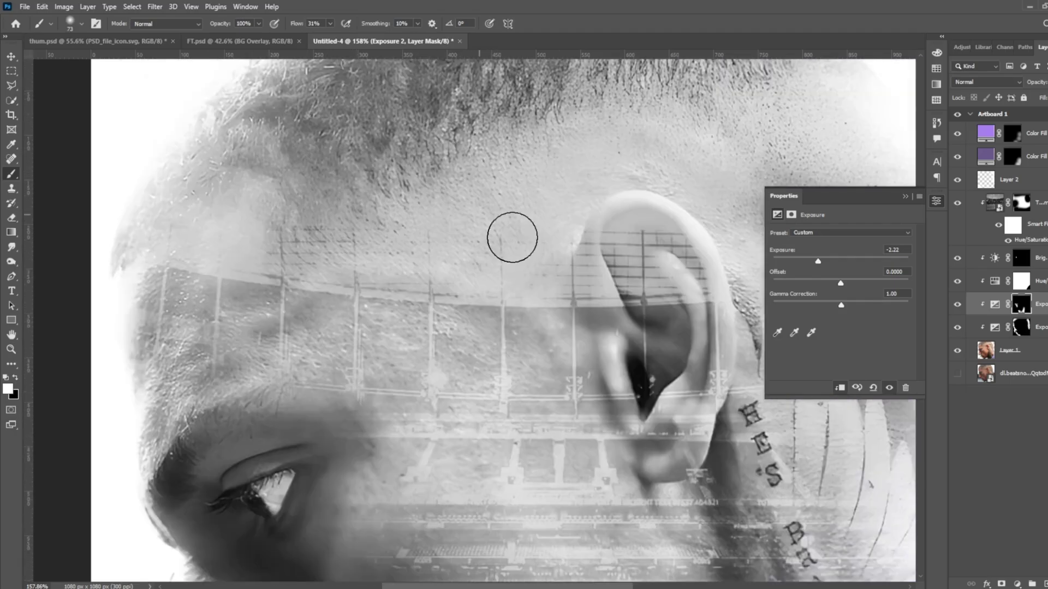
pyautogui.hscroll(2, 512, 234)
pyautogui.moveTo(524, 246); pyautogui.dragTo(571, 272)
pyautogui.scroll(-3, 570, 272)
pyautogui.scroll(-4, 600, 327)
pyautogui.scroll(-5, 726, 452)
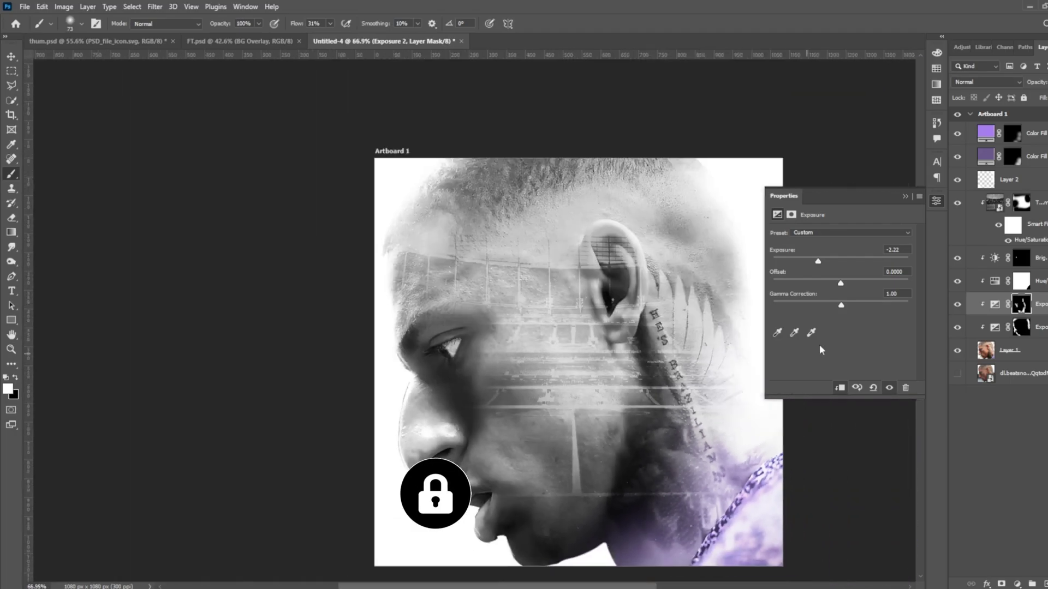
# - Ease Exposure 2 to -1.06 and check the result across the whole artboard
pyautogui.moveTo(821, 262); pyautogui.dragTo(829, 262)
pyautogui.scroll(2, 679, 346)
pyautogui.scroll(-2, 678, 346)
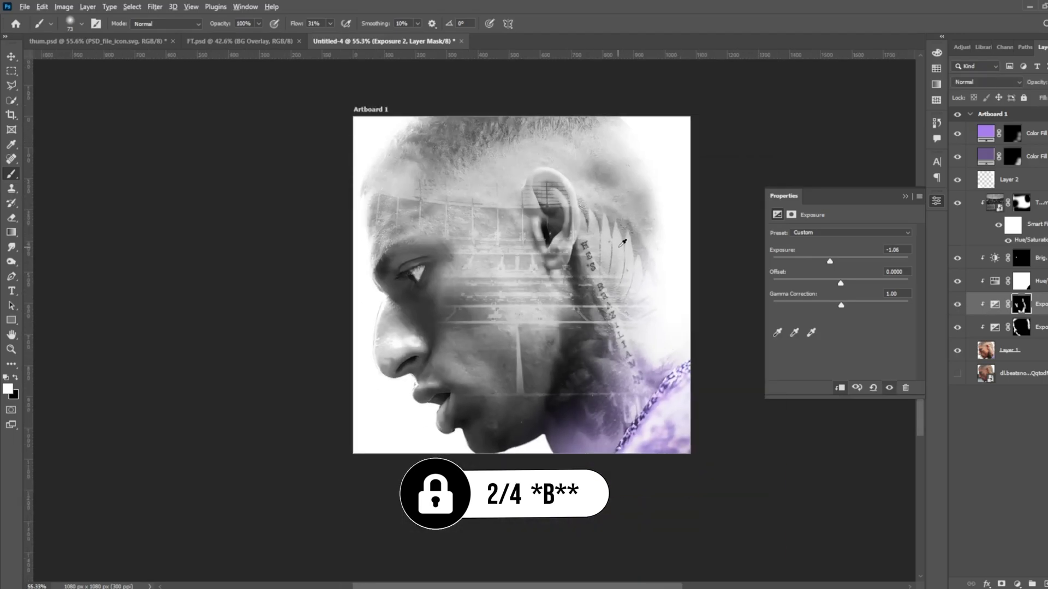
pyautogui.scroll(5, 254, 236)
pyautogui.scroll(3, 269, 288)
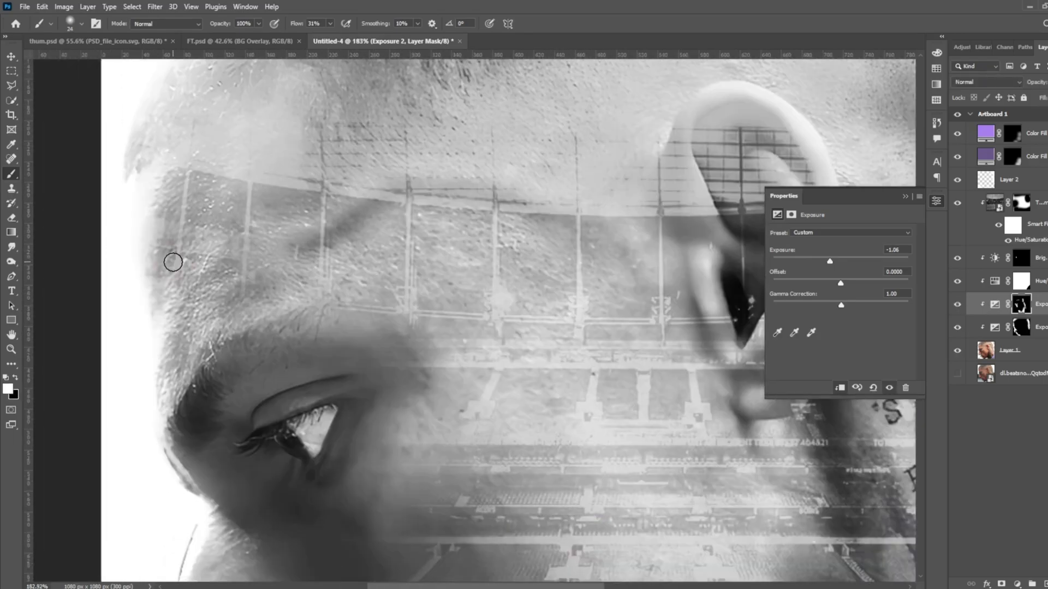
pyautogui.scroll(-5, 382, 353)
pyautogui.scroll(5, 382, 353)
pyautogui.hscroll(3, 545, 317)
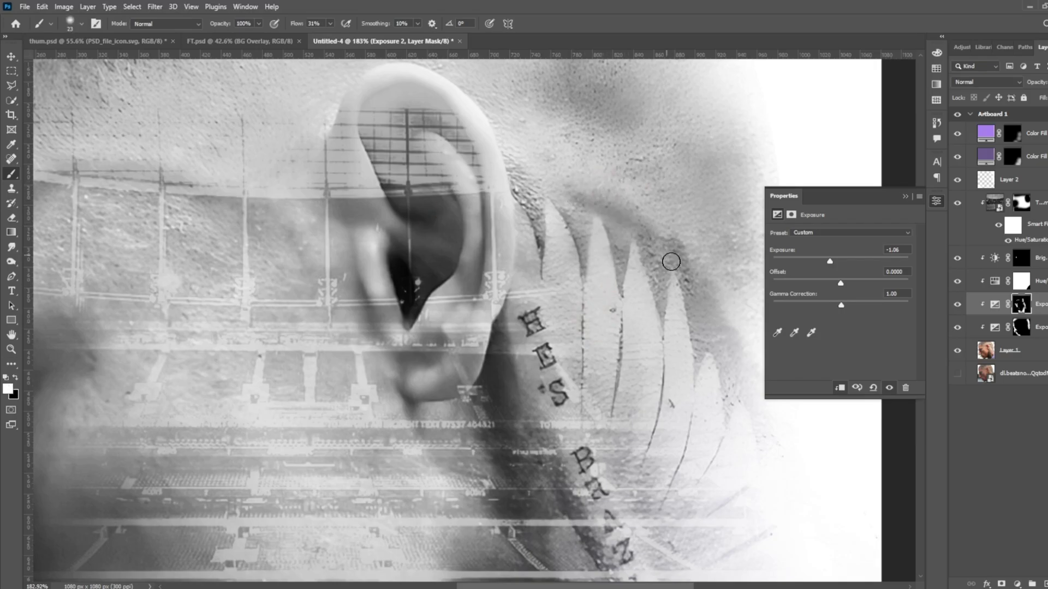
pyautogui.hscroll(3, 643, 423)
pyautogui.scroll(3, 555, 283)
pyautogui.hotkey('ctrl', '0')
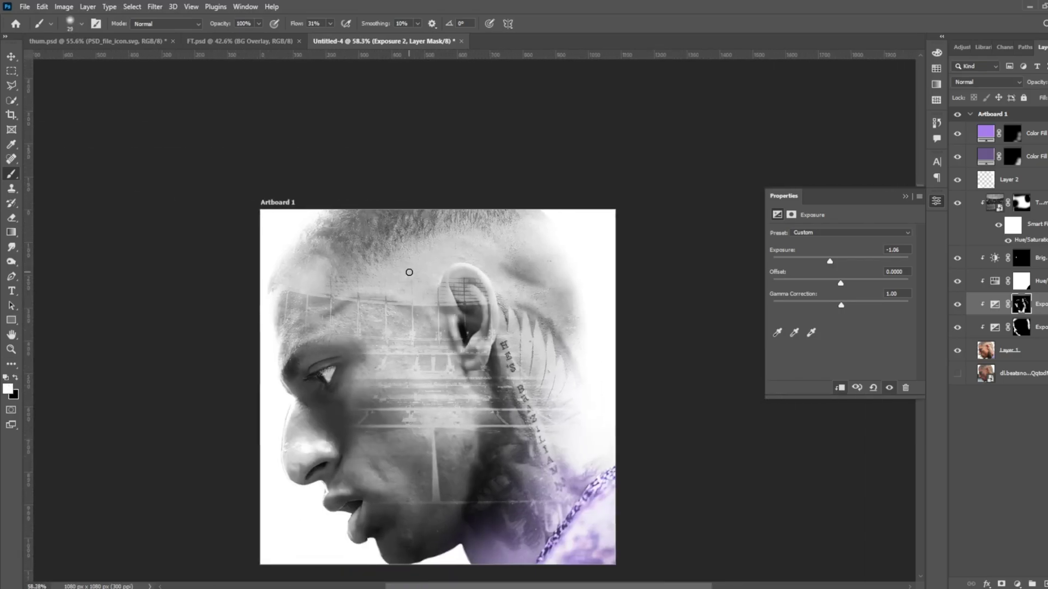
# - Place and scale the Nike swoosh and Tottenham crest side by side in the bottom-left corner
pyautogui.press('v')
pyautogui.moveTo(673, 234); pyautogui.dragTo(503, 295)
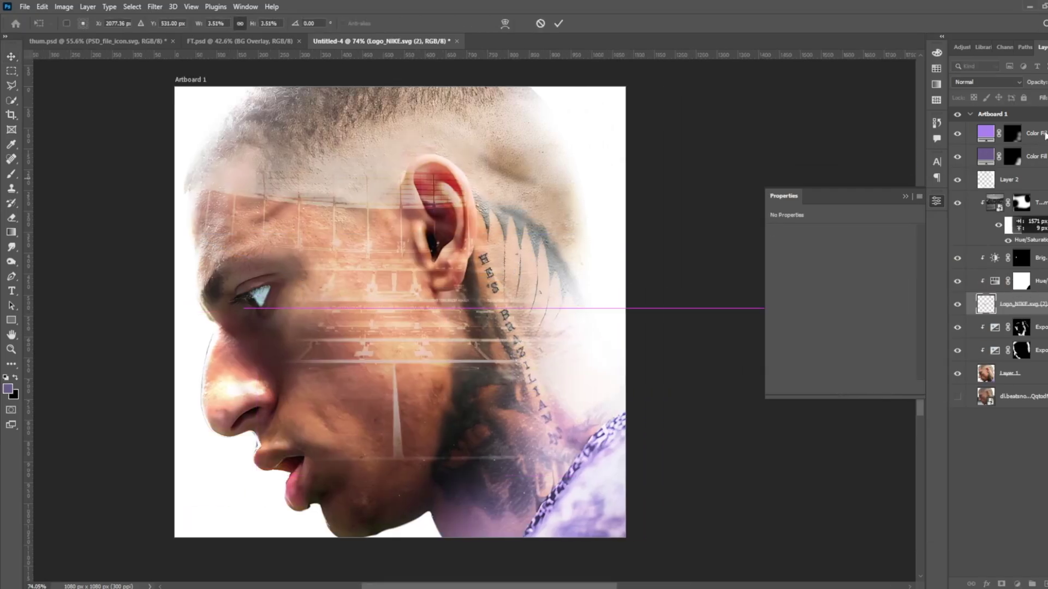
pyautogui.moveTo(348, 322); pyautogui.dragTo(180, 523)
pyautogui.scroll(5, 180, 523)
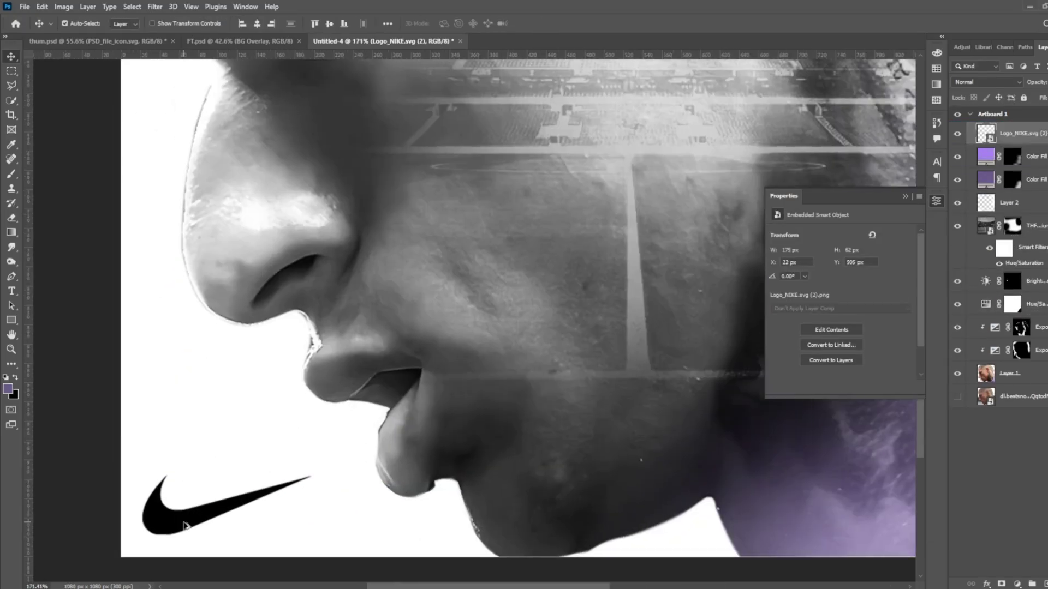
pyautogui.hotkey('ctrl', 't')
pyautogui.moveTo(311, 469); pyautogui.dragTo(248, 505)
pyautogui.press('Return')
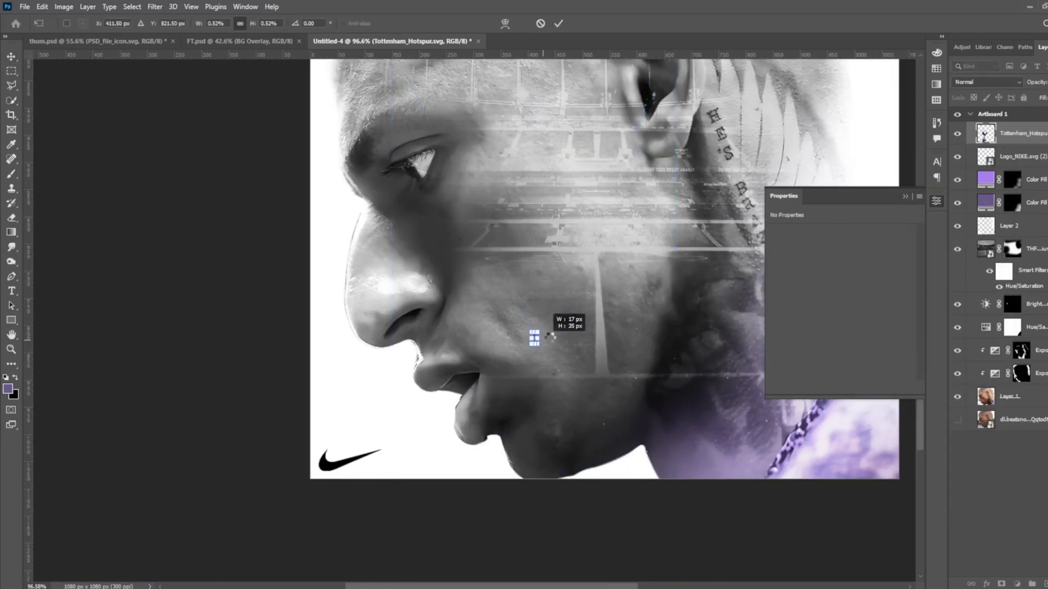
pyautogui.moveTo(550, 336); pyautogui.dragTo(382, 415)
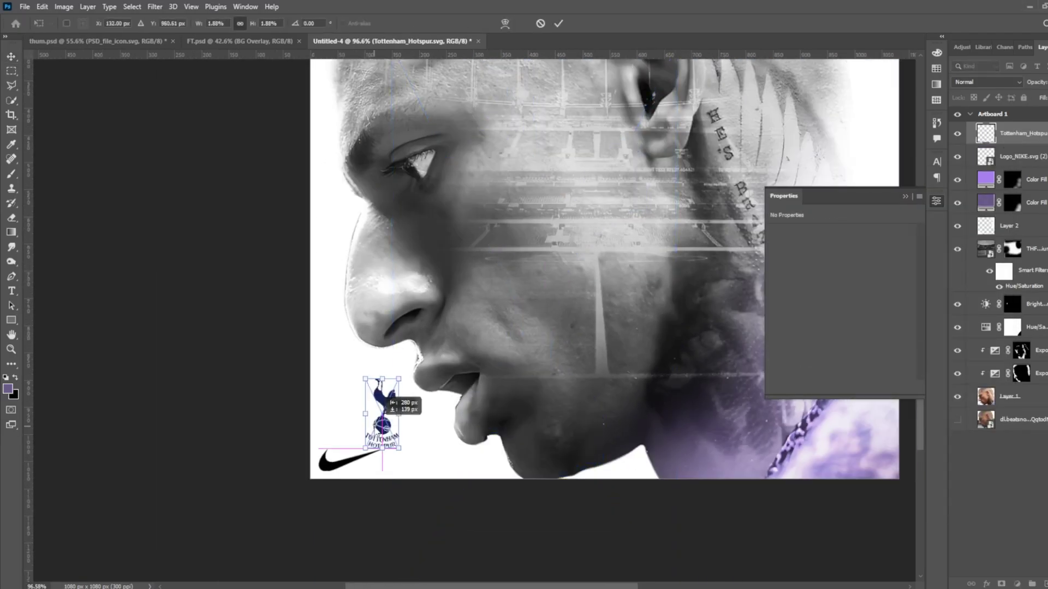
pyautogui.press('Return')
pyautogui.moveTo(327, 467)
pyautogui.mouseDown()
pyautogui.moveTo(497, 407)
pyautogui.moveTo(371, 446)
pyautogui.mouseUp()
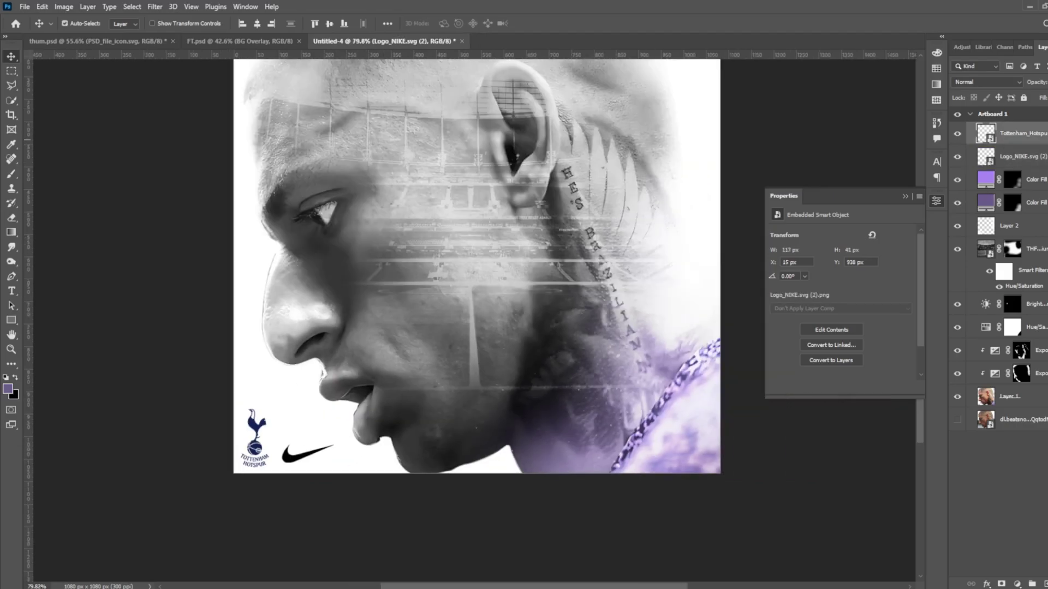
# - Give the Tottenham crest layer a black Color Overlay style
pyautogui.doubleClick(1026, 136)
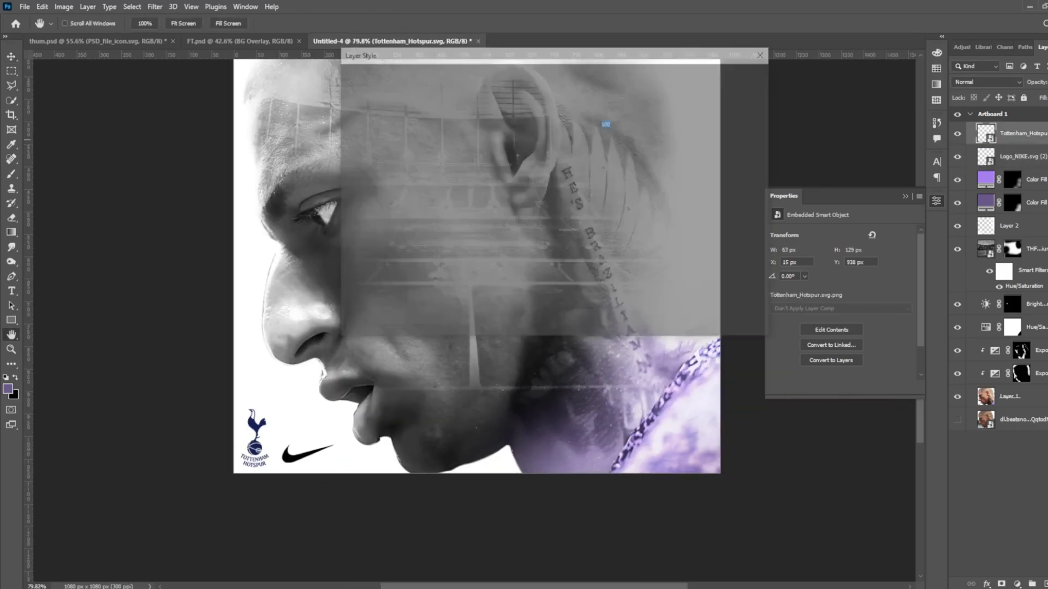
pyautogui.click(371, 222)
pyautogui.click(604, 113)
pyautogui.moveTo(347, 416); pyautogui.dragTo(347, 474)
pyautogui.press('Escape')
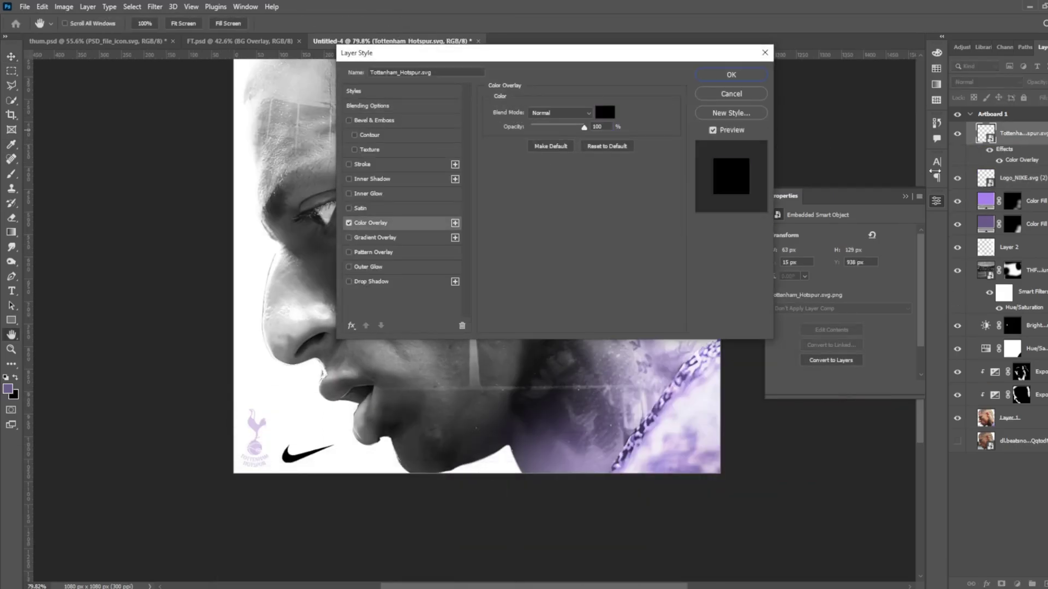
pyautogui.press('Escape')
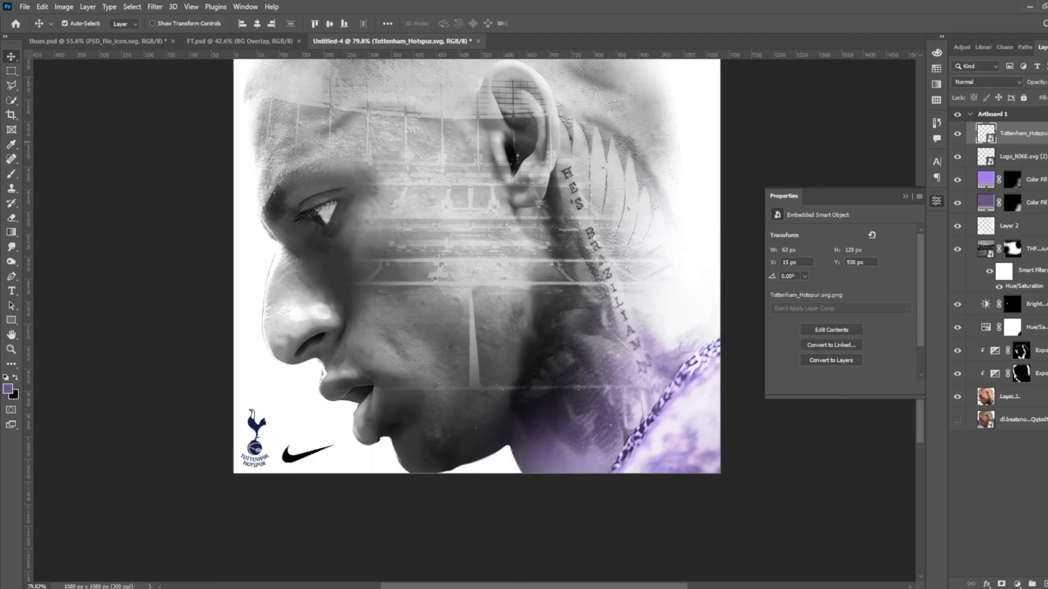
pyautogui.doubleClick(1026, 136)
pyautogui.click(355, 223)
pyautogui.click(731, 76)
pyautogui.press('t')
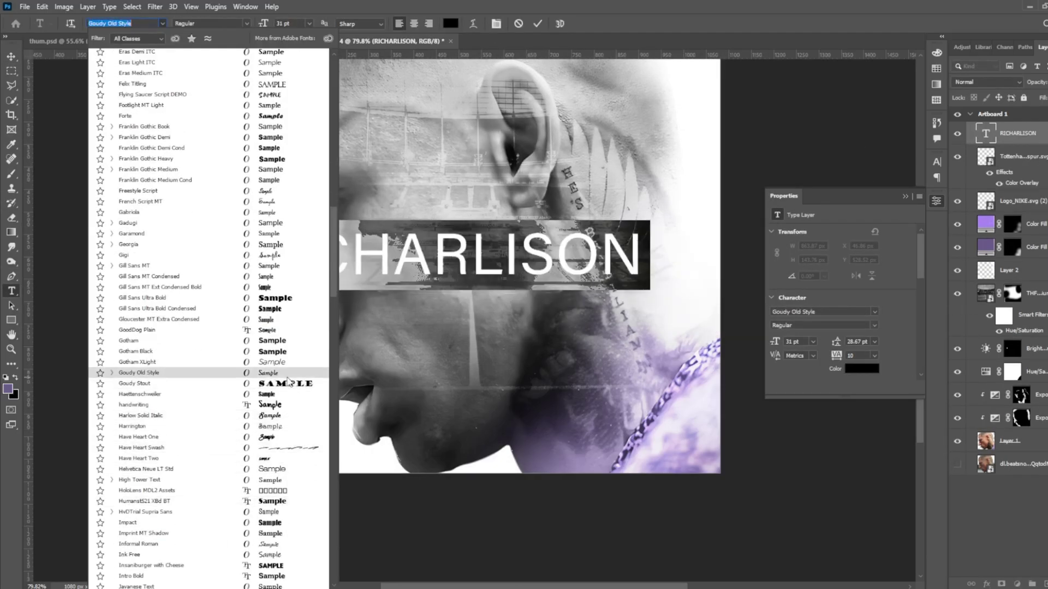
# - Set the name in Goudy Old Style, rotate it 90°, and flip it to read bottom-to-top
pyautogui.click(287, 376)
pyautogui.hotkey('ctrl', 't')
pyautogui.click(303, 23)
pyautogui.write('90')
pyautogui.press('Return')
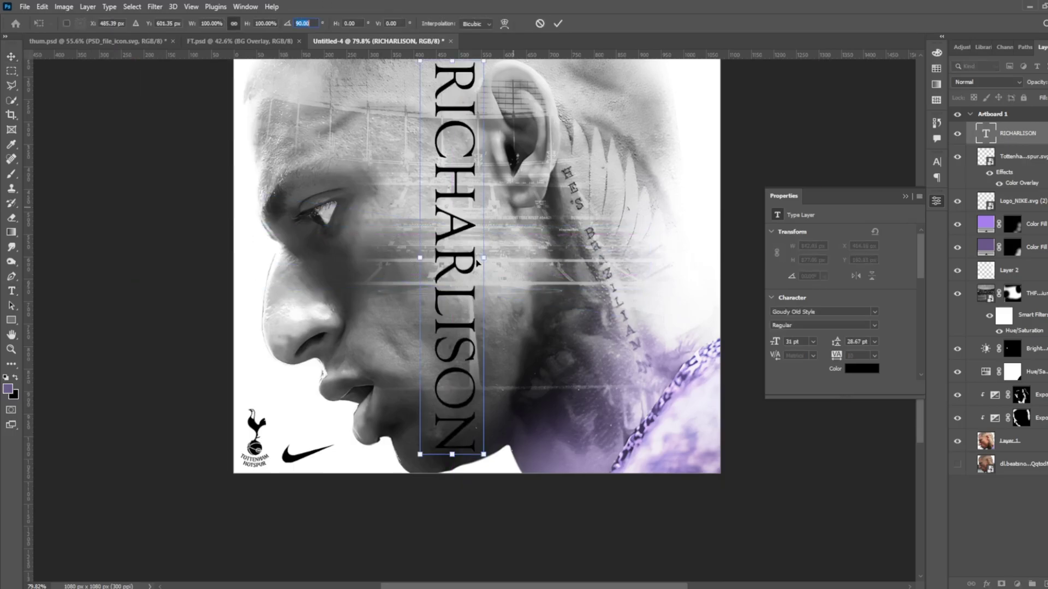
pyautogui.rightClick(478, 263)
pyautogui.click(513, 492)
pyautogui.click(501, 511)
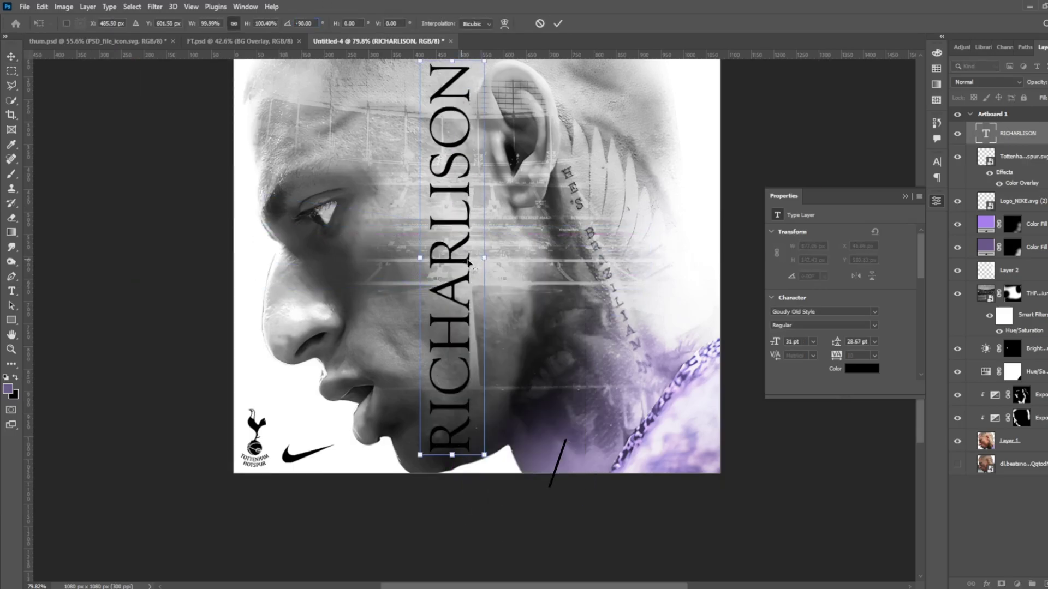
# - Shrink the vertical name and position it along the poster's right edge
pyautogui.moveTo(484, 455); pyautogui.dragTo(464, 326)
pyautogui.moveTo(452, 258); pyautogui.dragTo(257, 247)
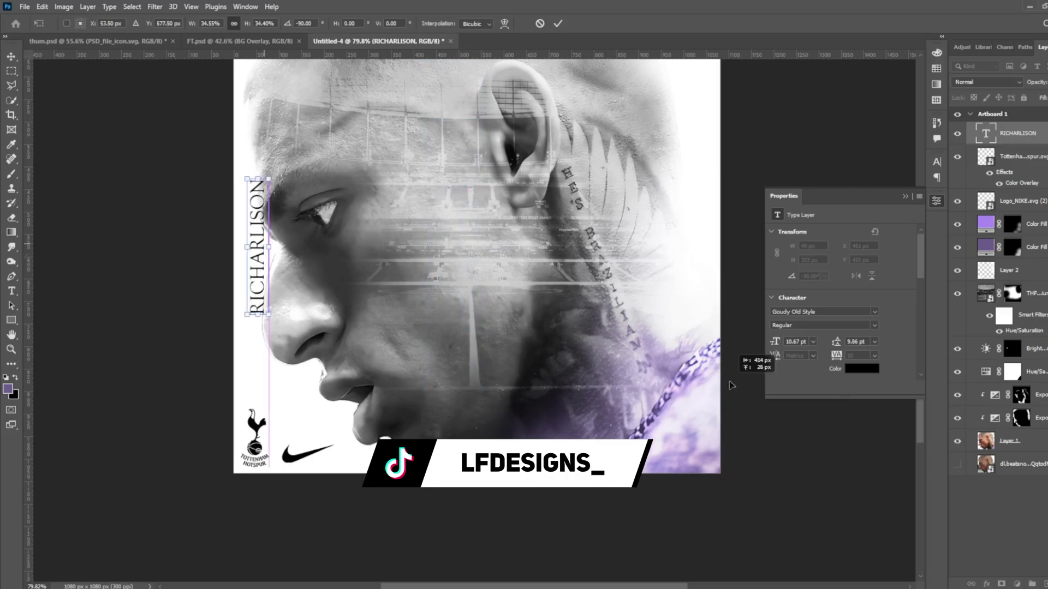
pyautogui.moveTo(731, 385); pyautogui.dragTo(737, 382)
pyautogui.press('Return')
pyautogui.scroll(-3, 668, 337)
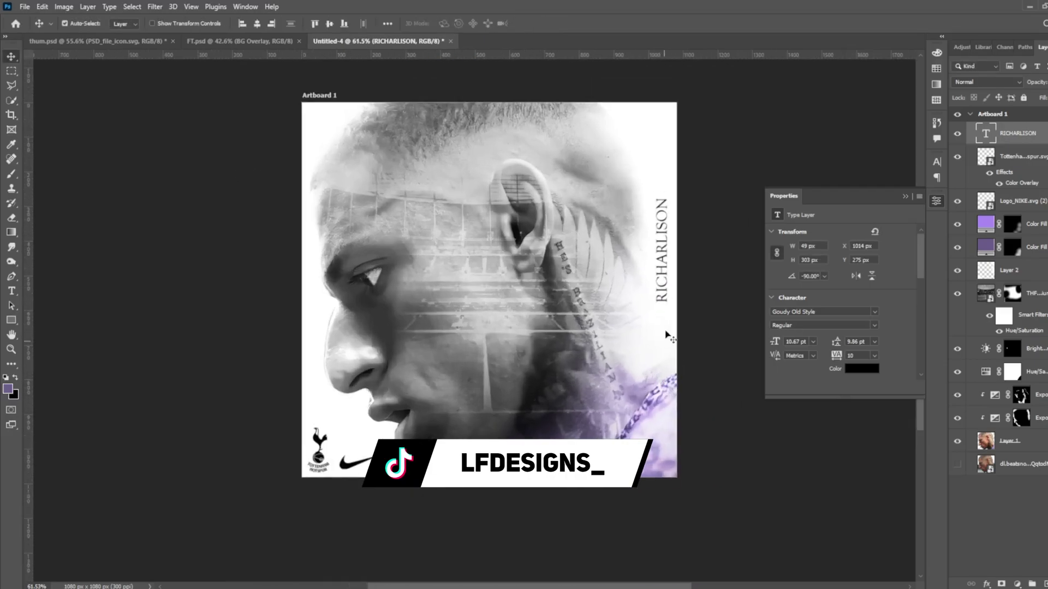
pyautogui.moveTo(668, 281); pyautogui.dragTo(668, 292)
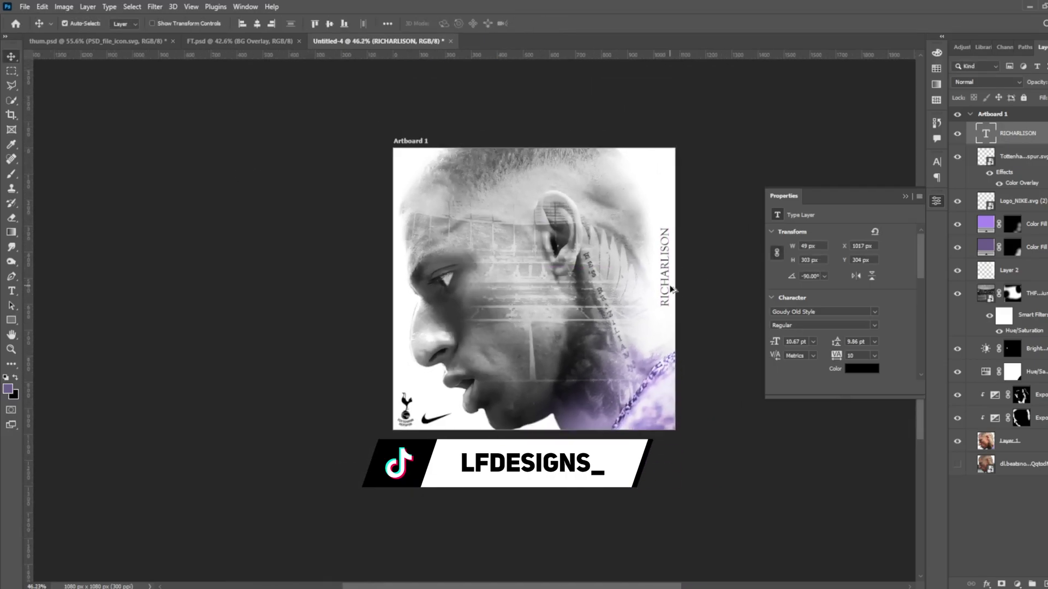
# - Group the 9 and RICHARLISON text, move it up, and set the 9 just below the name
pyautogui.hotkey('ctrl', 'g')
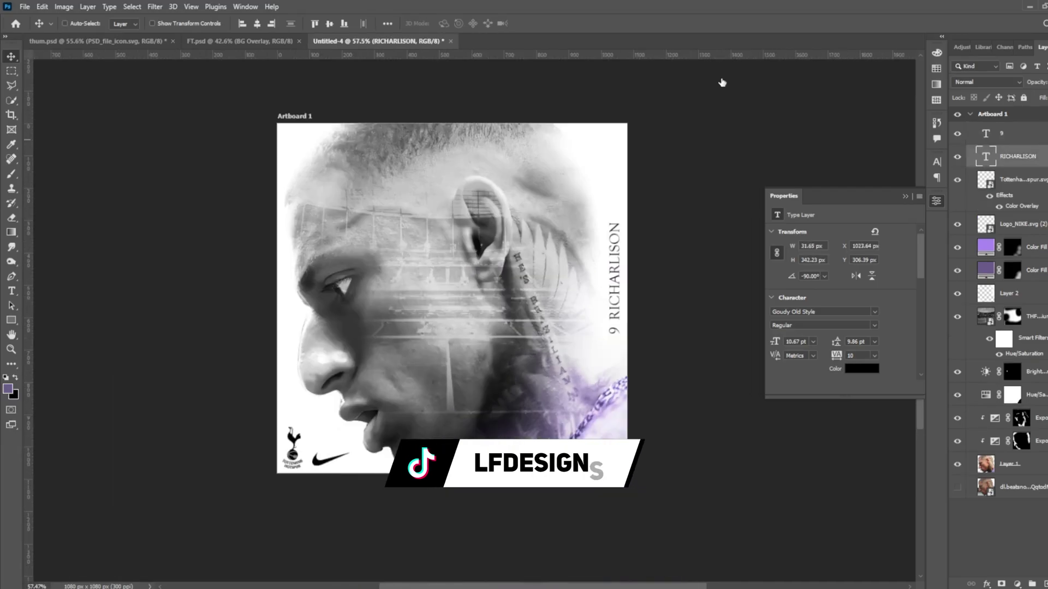
pyautogui.hotkey('shift', 'Down')
pyautogui.hotkey('shift', 'Down')
pyautogui.hotkey('shift', 'Down')
pyautogui.press('m')
pyautogui.moveTo(614, 245); pyautogui.dragTo(614, 200)
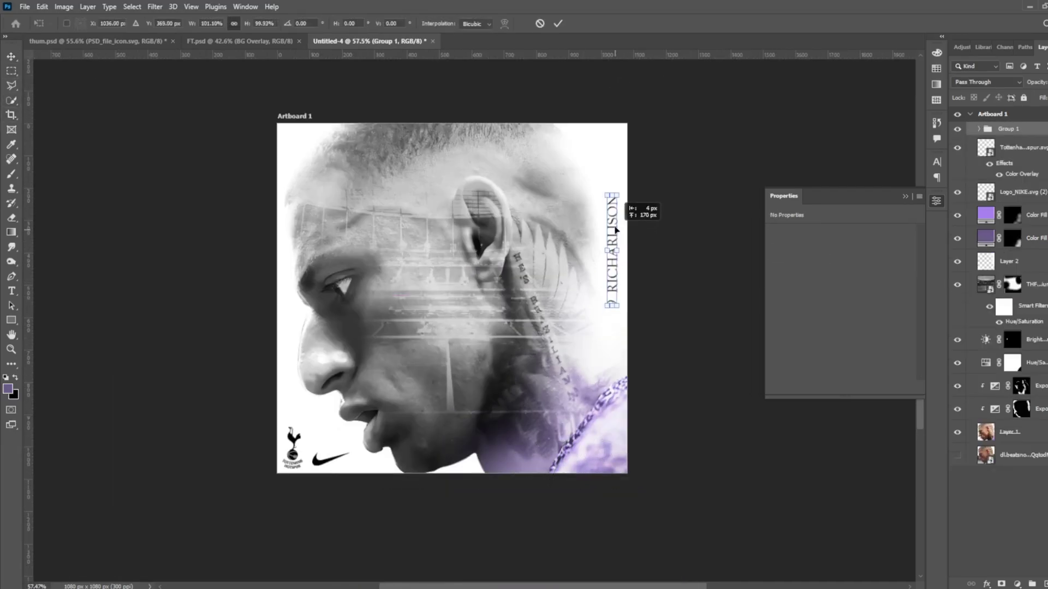
pyautogui.click(7, 57)
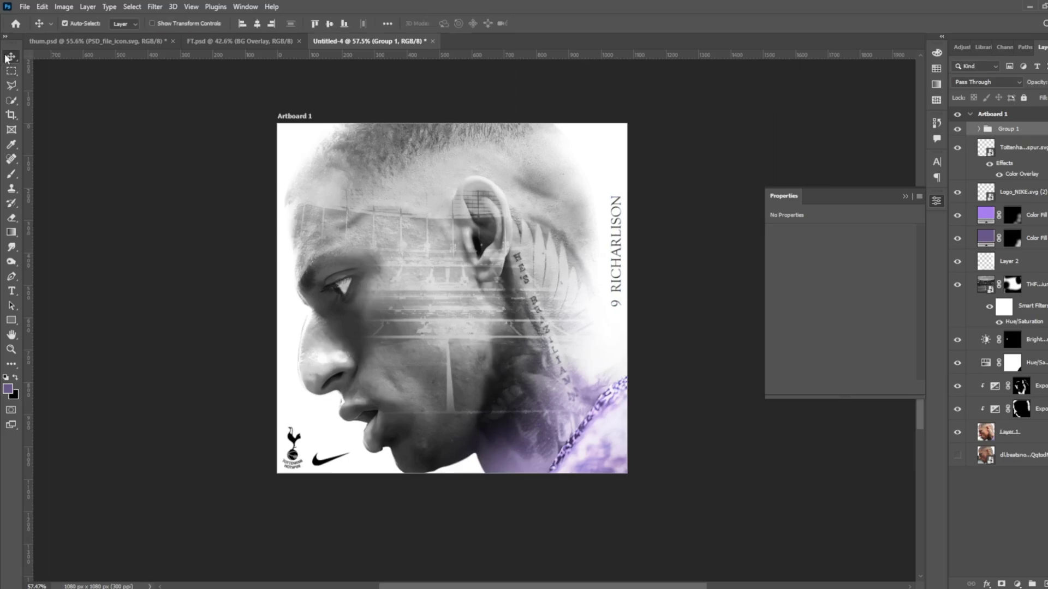
pyautogui.click(937, 162)
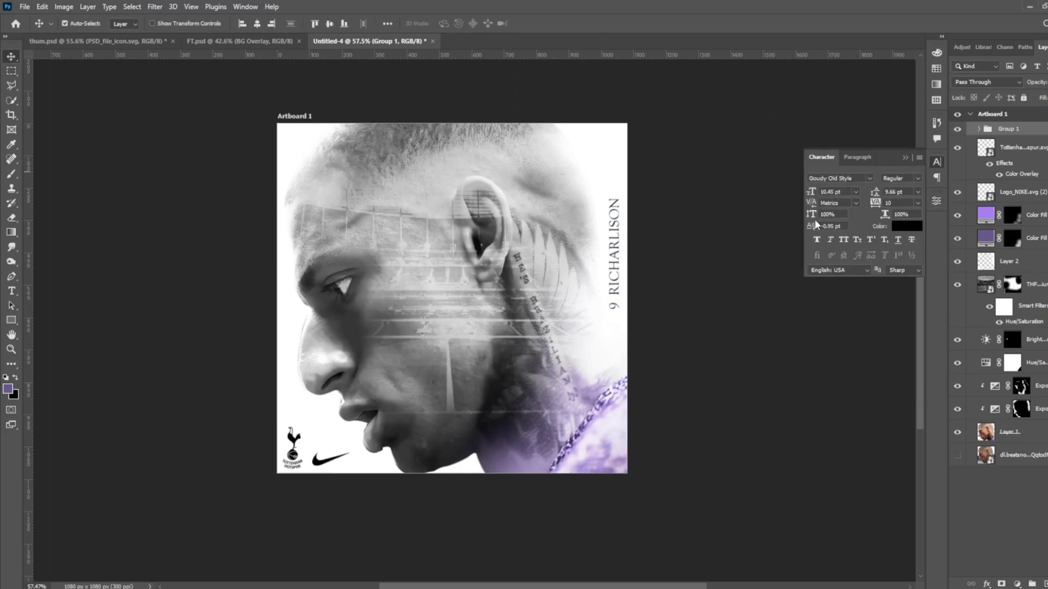
pyautogui.click(977, 129)
pyautogui.click(965, 171)
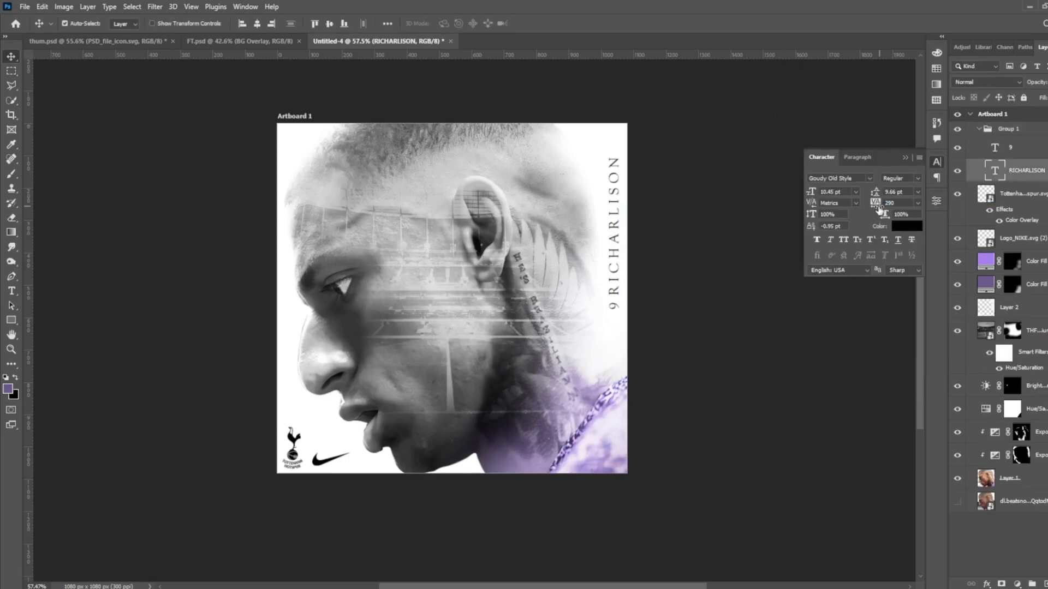
pyautogui.moveTo(614, 316); pyautogui.dragTo(615, 325)
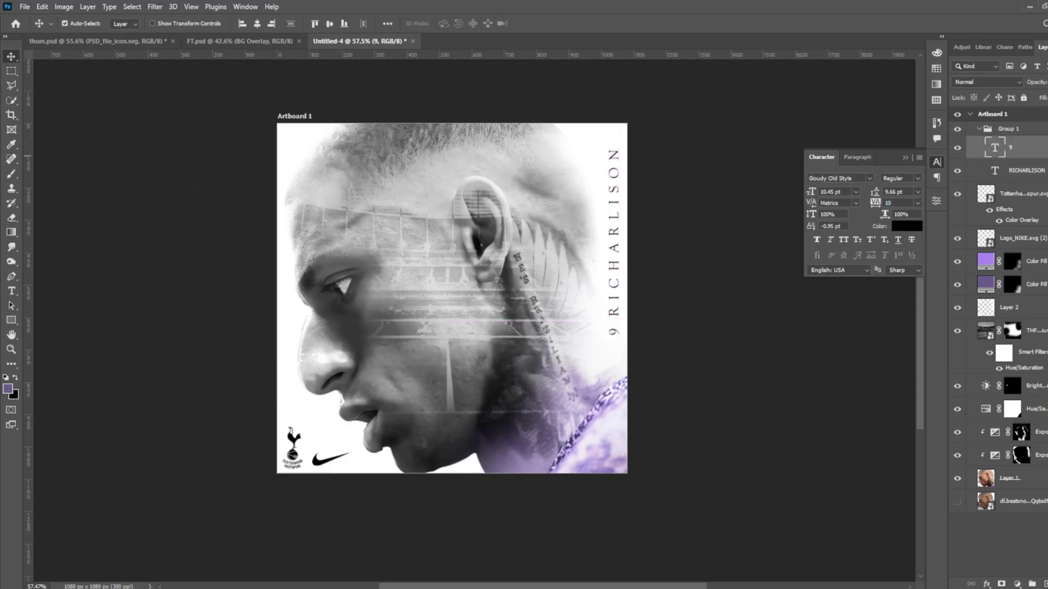
pyautogui.click(1007, 129)
pyautogui.scroll(1, 453, 319)
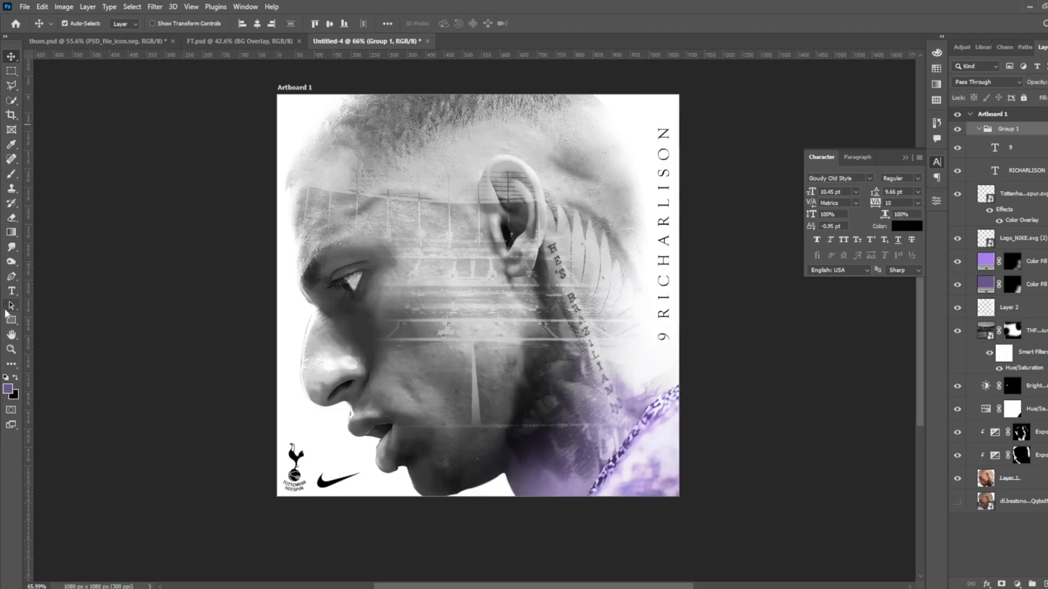
pyautogui.press('u')
pyautogui.click(1016, 173)
pyautogui.hotkey('ctrl', 'shift', 'alt', 'n')
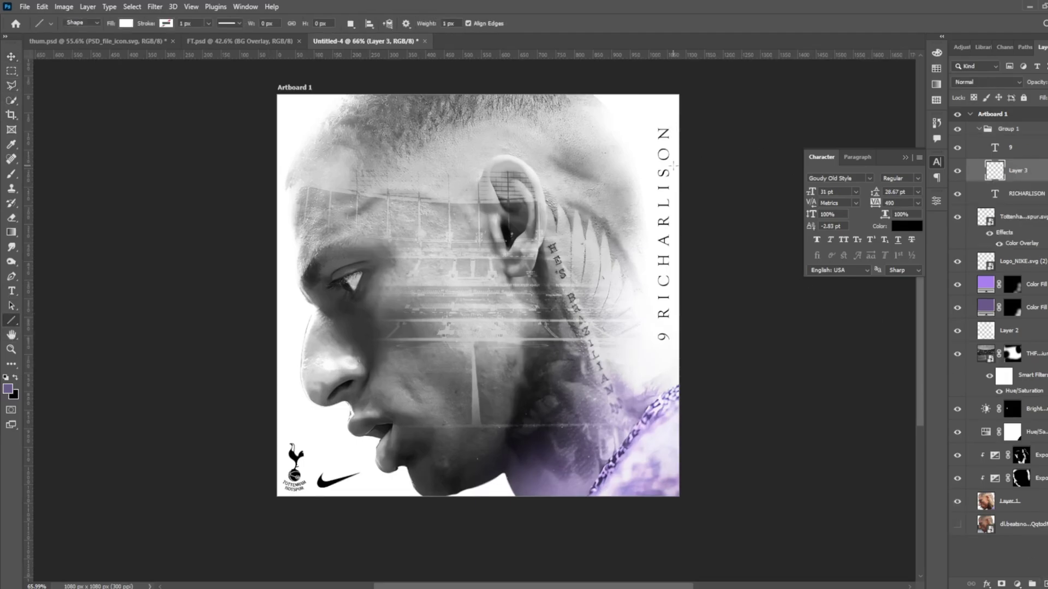
pyautogui.moveTo(681, 325); pyautogui.dragTo(680, 325)
pyautogui.press('v')
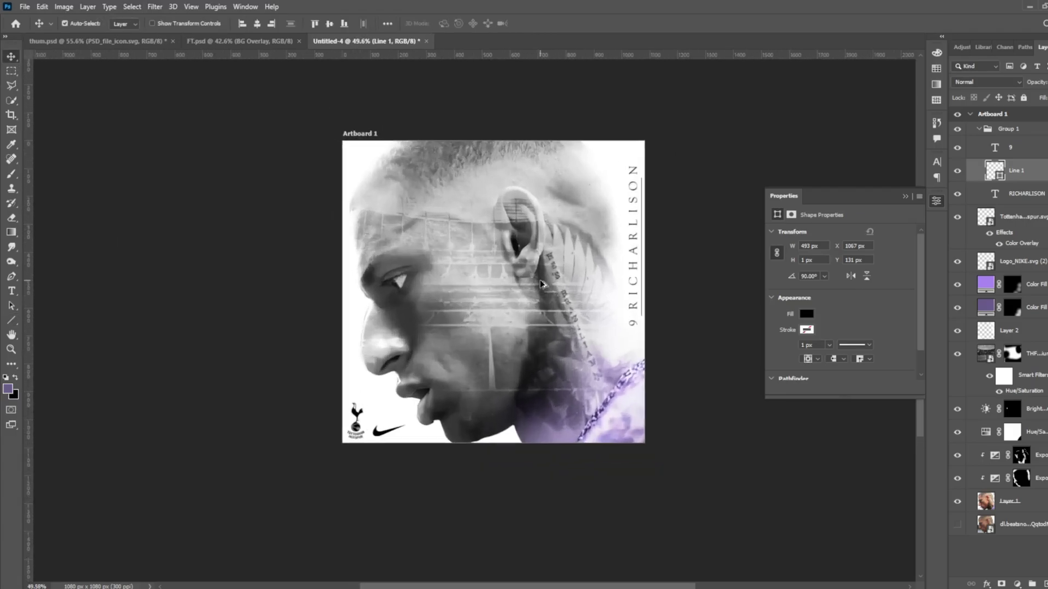
pyautogui.scroll(4, 543, 285)
pyautogui.scroll(-5, 543, 285)
pyautogui.hotkey('ctrl', 'j')
pyautogui.hotkey('ctrl', 't')
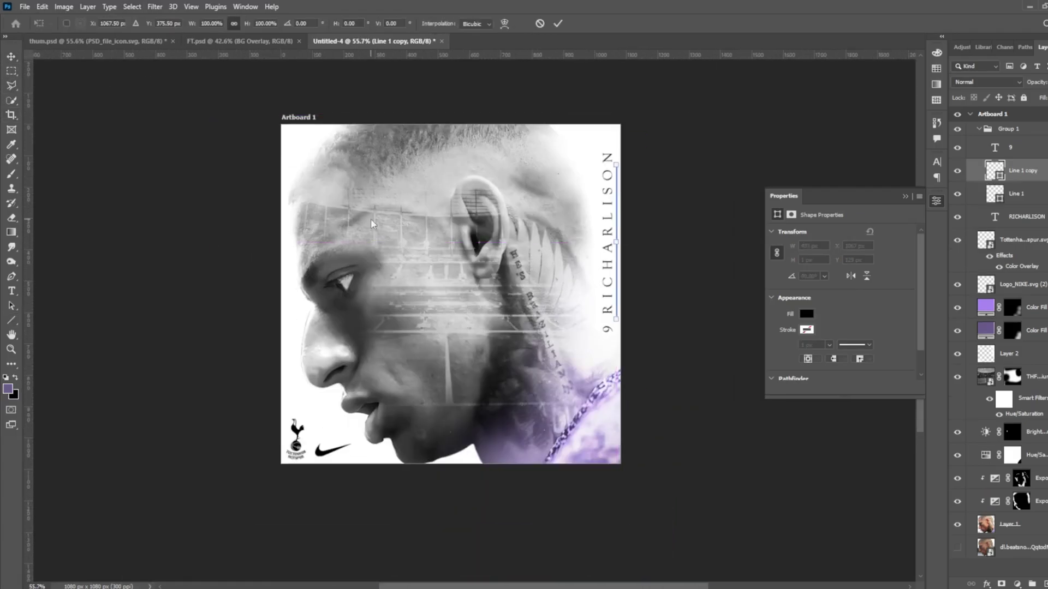
pyautogui.moveTo(615, 199); pyautogui.dragTo(289, 195)
pyautogui.press('Return')
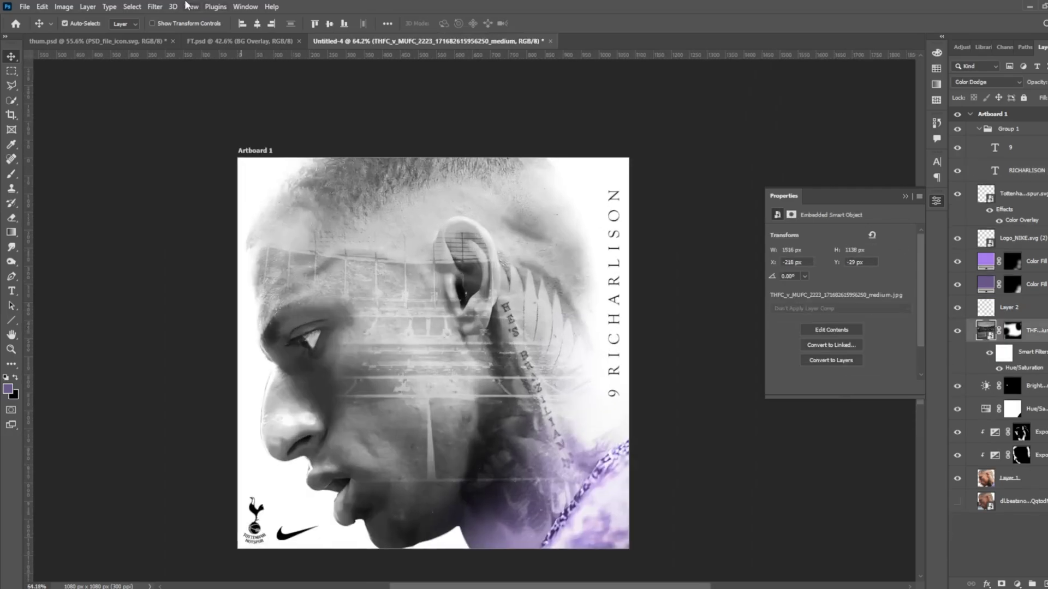
pyautogui.click(155, 6)
pyautogui.click(221, 88)
# - Set Camera Raw Highlights to +30 and apply the filter to the stadium photo
pyautogui.write('30')
pyautogui.click(562, 265)
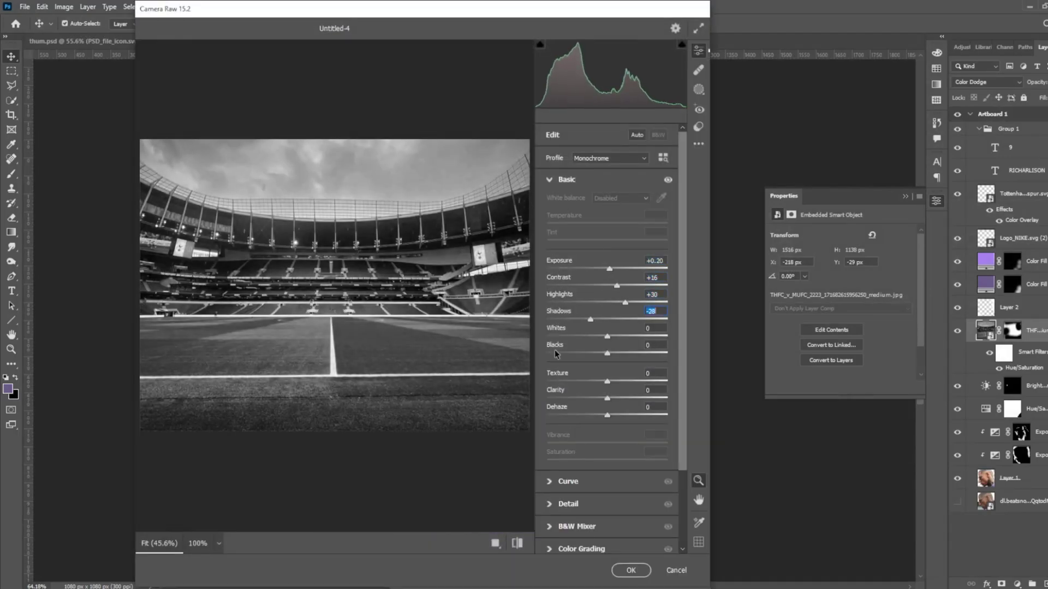
pyautogui.click(568, 504)
pyautogui.press('Return')
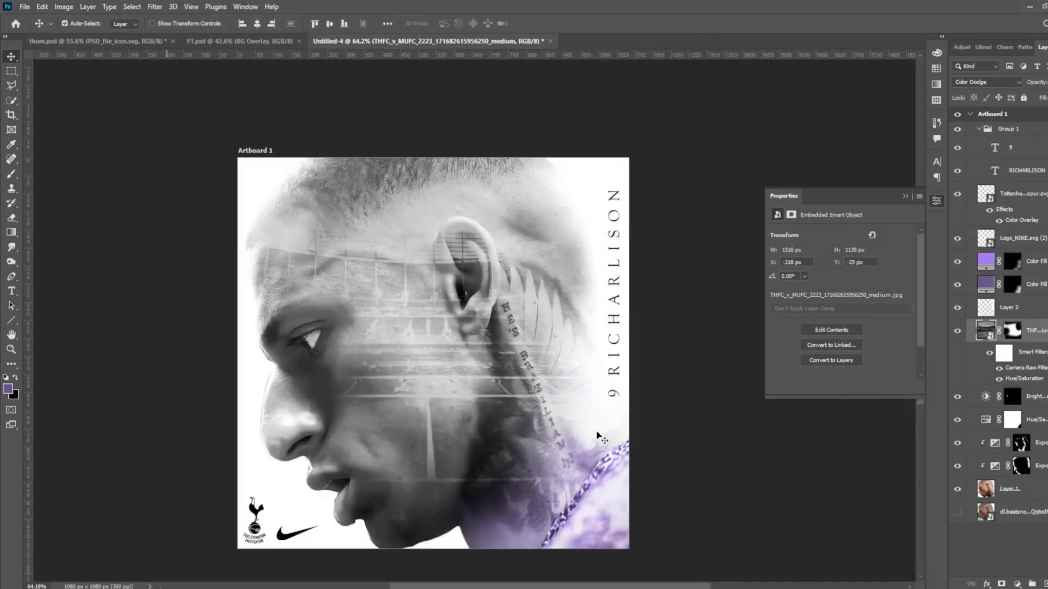
# - Paint the stadium layer mask to blend the stadium into the face and hide it from the face
pyautogui.press('b')
pyautogui.scroll(1, 493, 458)
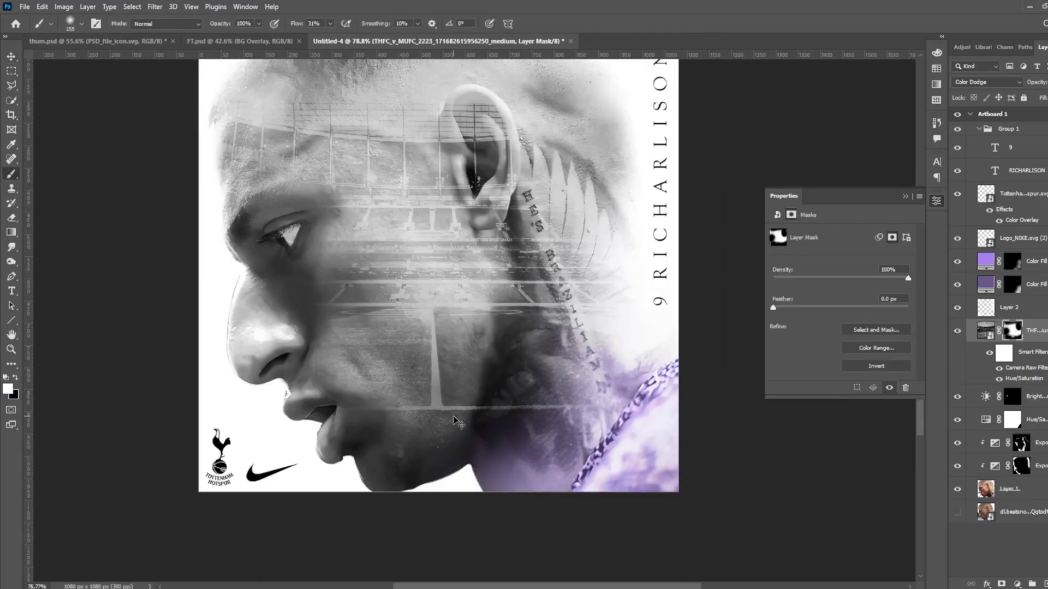
pyautogui.press('x')
pyautogui.moveTo(357, 416)
pyautogui.mouseDown()
pyautogui.moveTo(434, 336)
pyautogui.moveTo(478, 364)
pyautogui.moveTo(589, 324)
pyautogui.mouseUp()
pyautogui.scroll(1, 589, 324)
pyautogui.press('x')
pyautogui.press('x')
pyautogui.moveTo(415, 382); pyautogui.dragTo(425, 436)
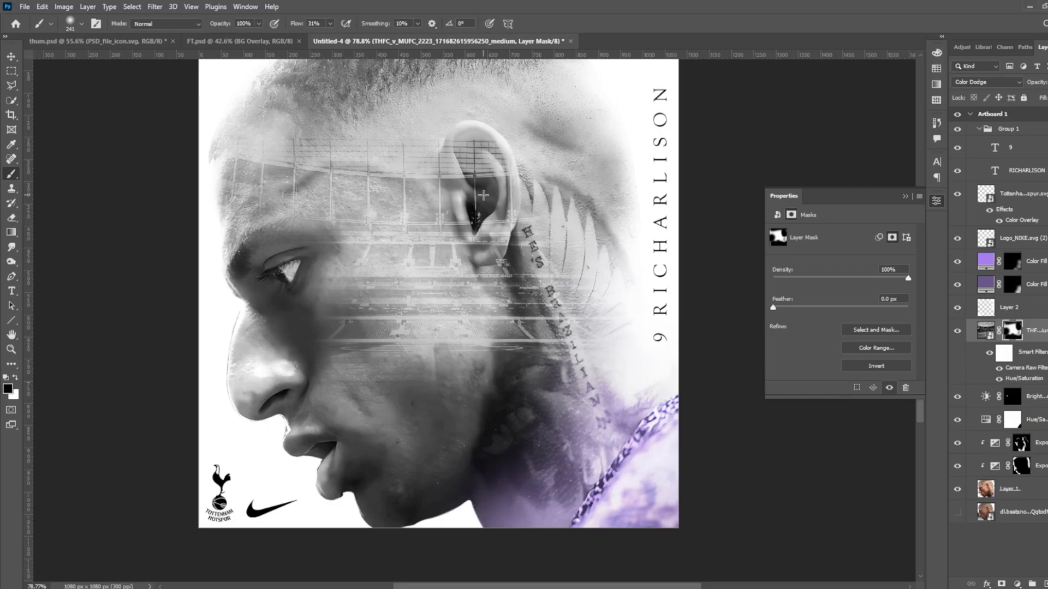
pyautogui.moveTo(469, 131); pyautogui.dragTo(492, 273)
pyautogui.scroll(-1, 529, 417)
pyautogui.press('v')
pyautogui.scroll(3, 530, 418)
# - Add a clipped, colorized Hue/Saturation layer tinting the stadium photo purple
pyautogui.scroll(-3, 529, 417)
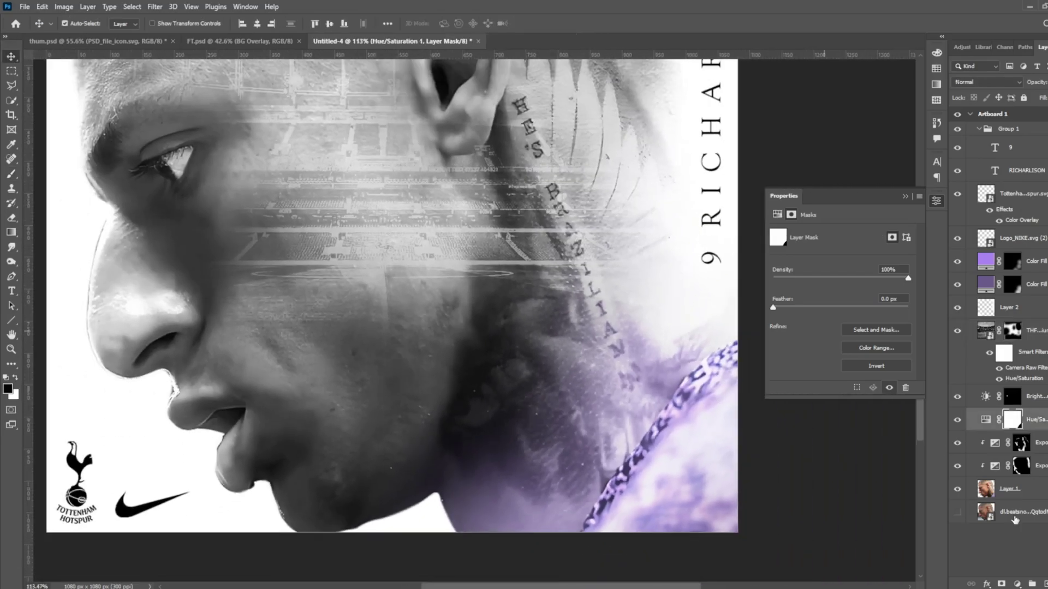
pyautogui.click(1016, 584)
pyautogui.click(1010, 441)
pyautogui.click(839, 387)
pyautogui.click(829, 335)
pyautogui.moveTo(774, 276); pyautogui.dragTo(870, 277)
pyautogui.moveTo(807, 297); pyautogui.dragTo(806, 298)
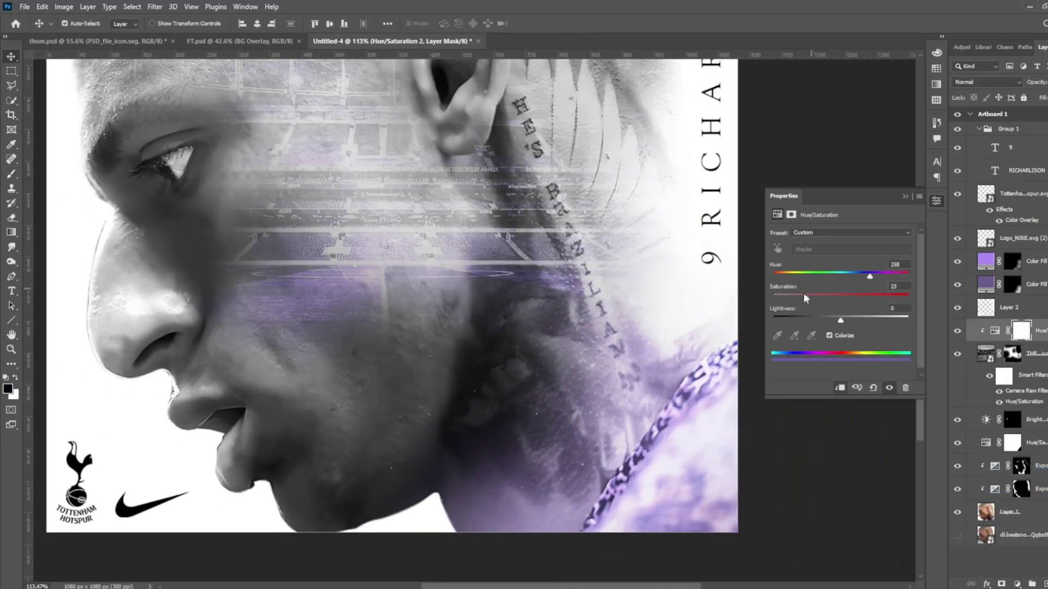
pyautogui.scroll(-2, 521, 267)
pyautogui.hotkey('ctrl', 'z')
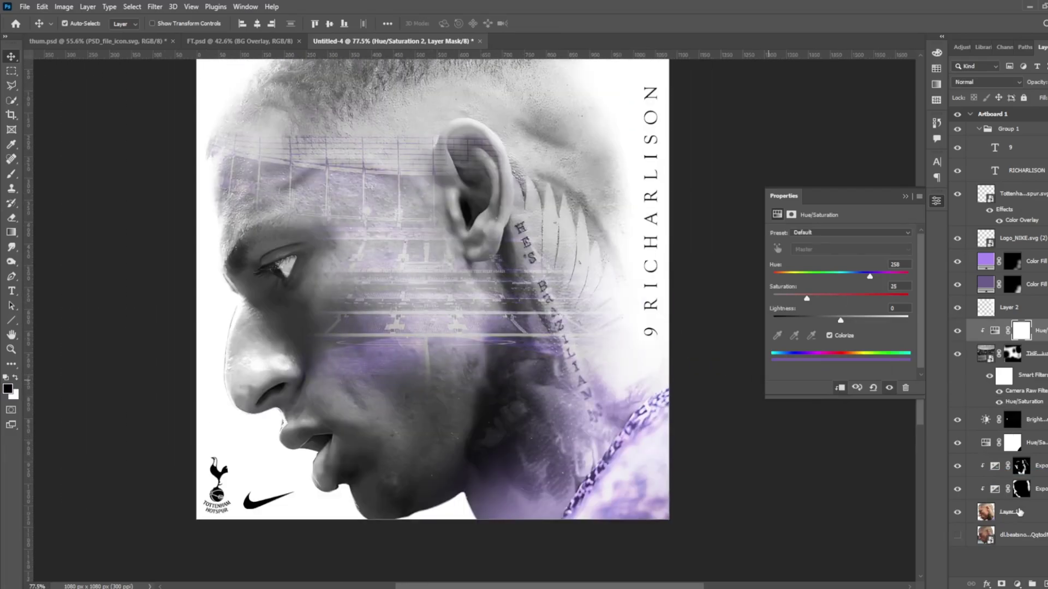
# - Add a second colorized purple Hue/Saturation layer on the player photo with an inverted, hidden mask
pyautogui.click(1020, 512)
pyautogui.click(1016, 584)
pyautogui.click(1009, 441)
pyautogui.click(839, 387)
pyautogui.click(829, 335)
pyautogui.moveTo(773, 276)
pyautogui.mouseDown()
pyautogui.moveTo(839, 276)
pyautogui.moveTo(844, 298)
pyautogui.moveTo(860, 299)
pyautogui.mouseUp()
pyautogui.hotkey('ctrl', 'i')
pyautogui.click(11, 173)
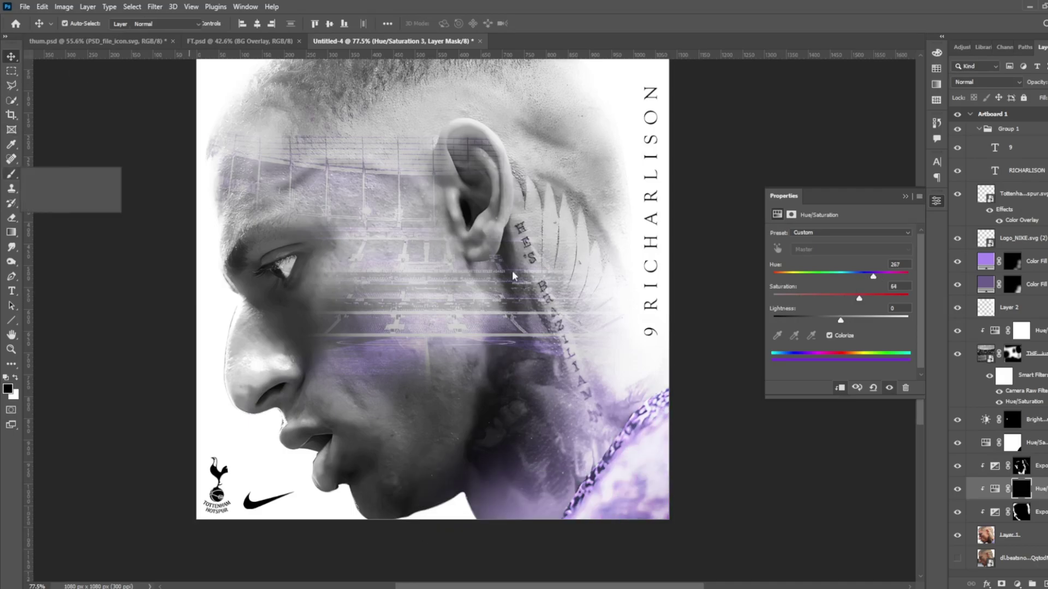
# - Move the tint layer above the brightness layer, clip it, and target its mask with white
pyautogui.scroll(5, 484, 364)
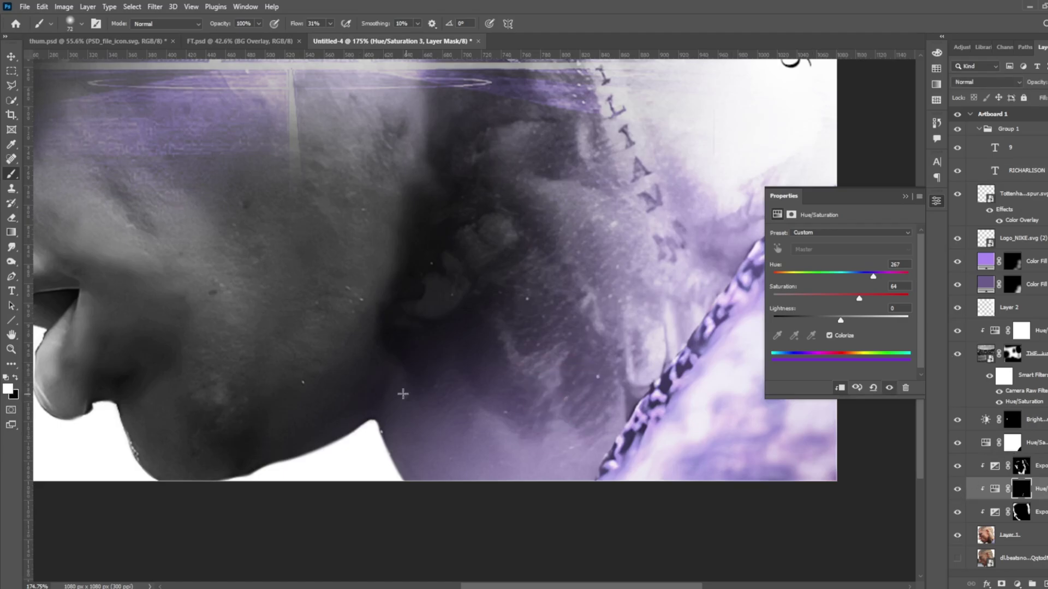
pyautogui.moveTo(1041, 494); pyautogui.dragTo(1026, 415)
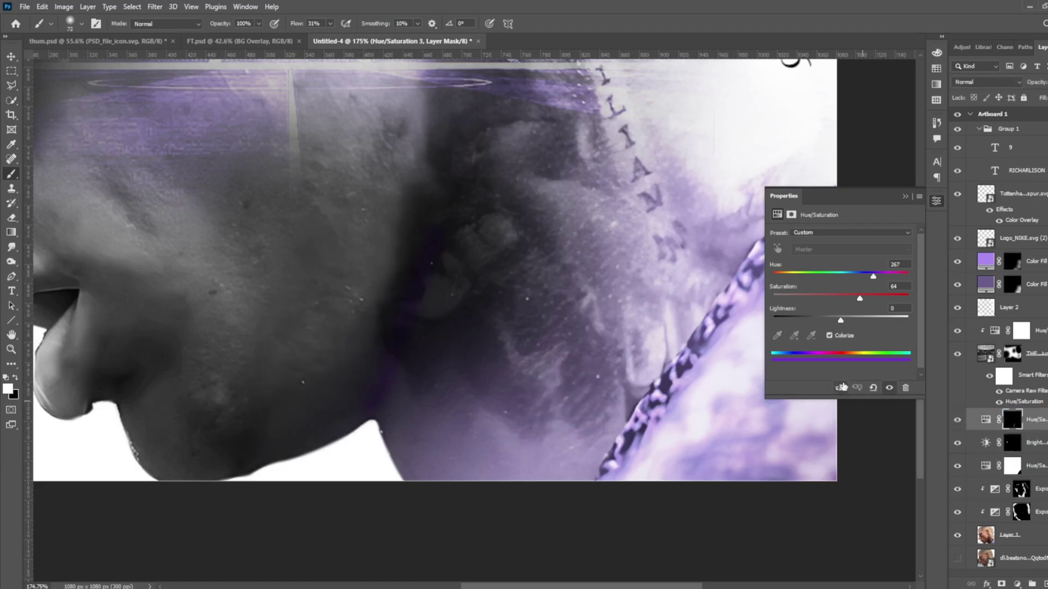
pyautogui.keyDown('alt'); pyautogui.click(983, 454); pyautogui.keyUp('alt')
pyautogui.keyDown('alt'); pyautogui.click(982, 477); pyautogui.keyUp('alt')
pyautogui.click(1021, 419)
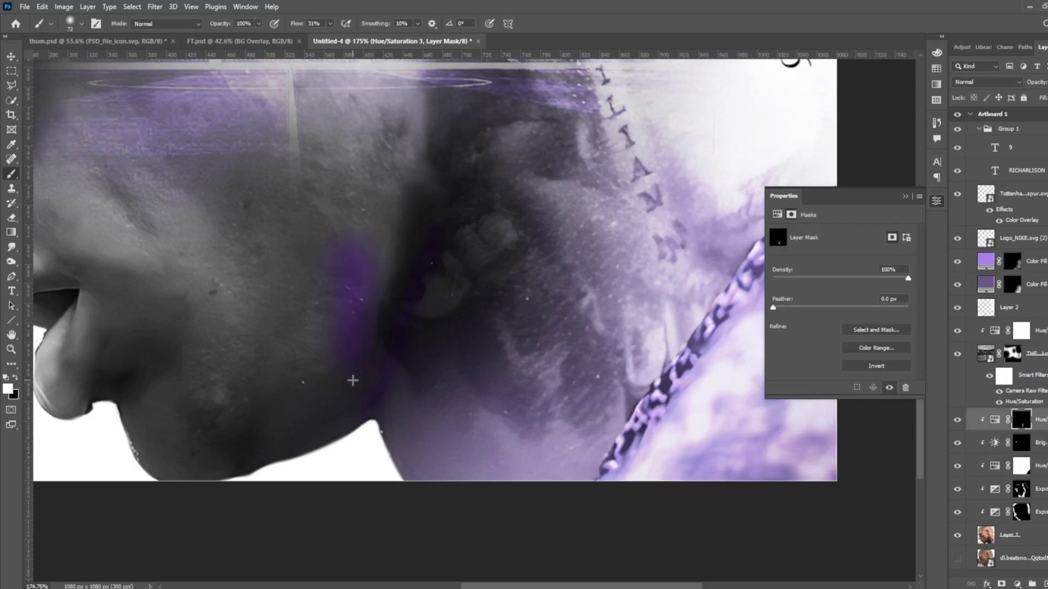
pyautogui.press('x')
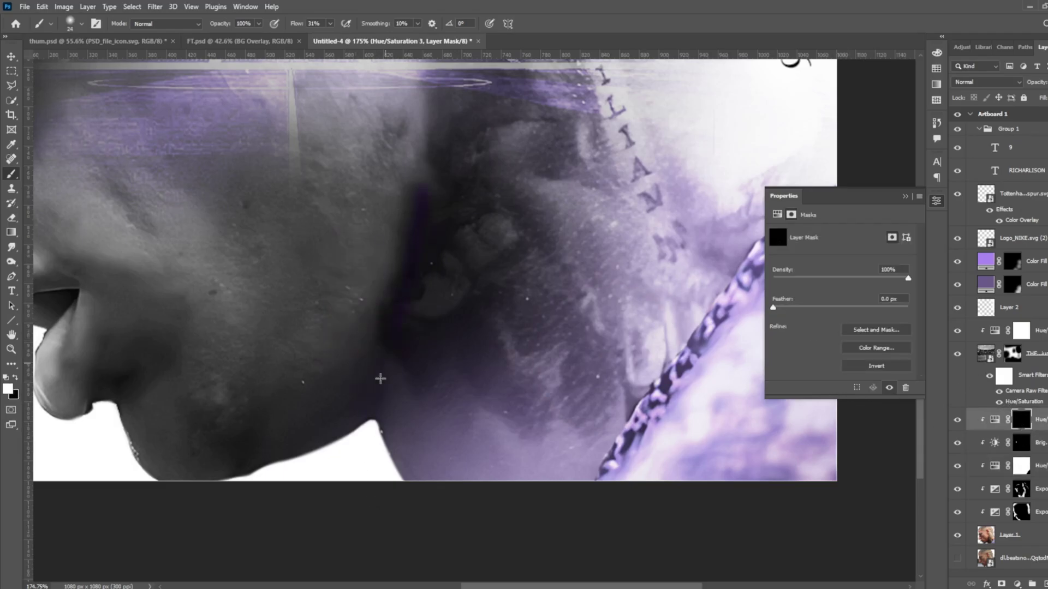
# - Set the tint to Hue 267, Lightness +17, then softly paint purple along the neck
pyautogui.click(994, 418)
pyautogui.moveTo(846, 316); pyautogui.dragTo(857, 319)
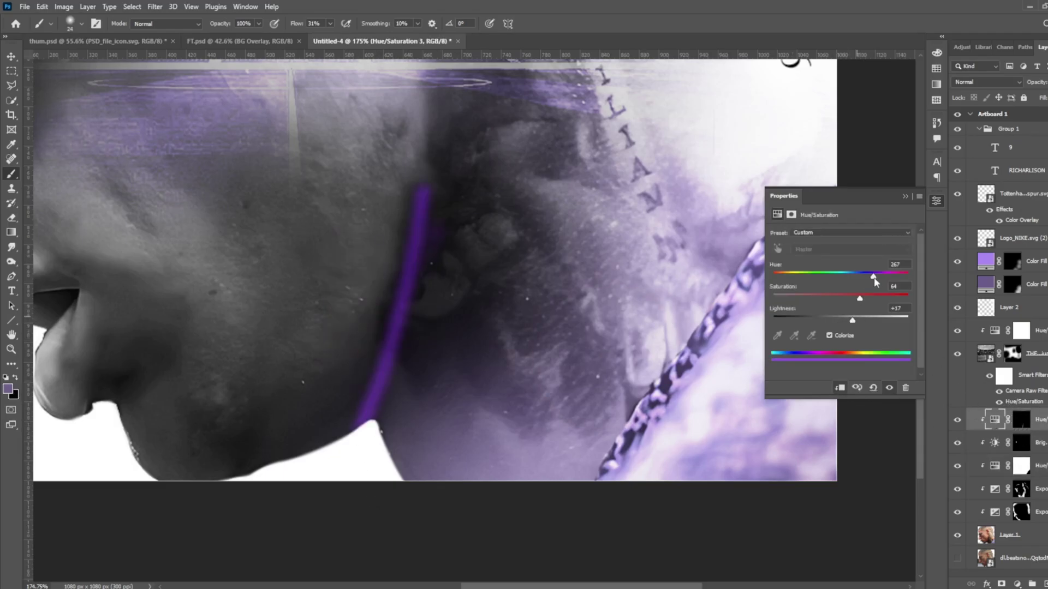
pyautogui.hotkey('ctrl', '\\')
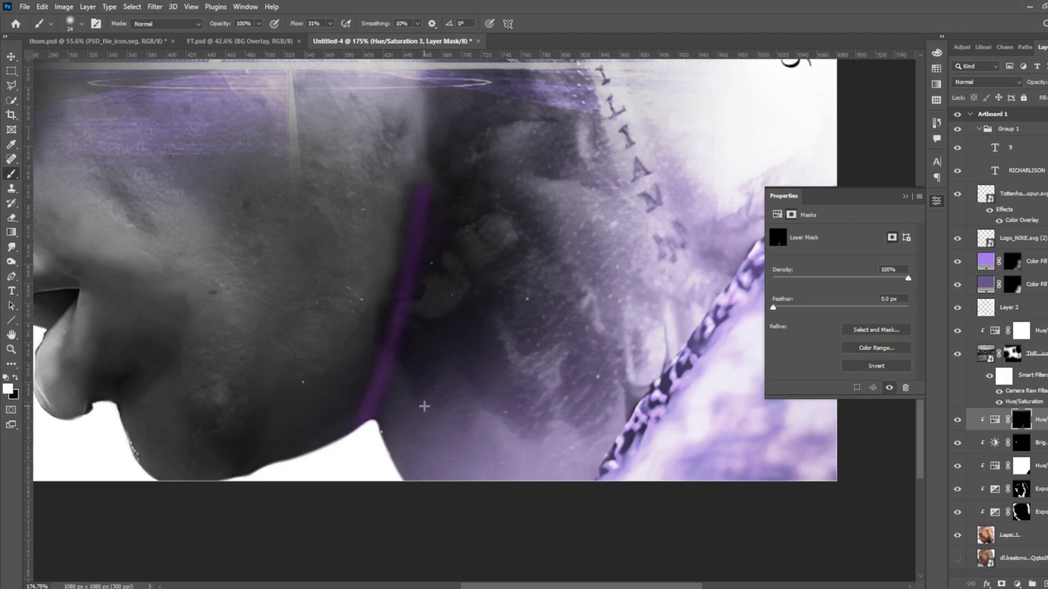
pyautogui.scroll(-2, 465, 350)
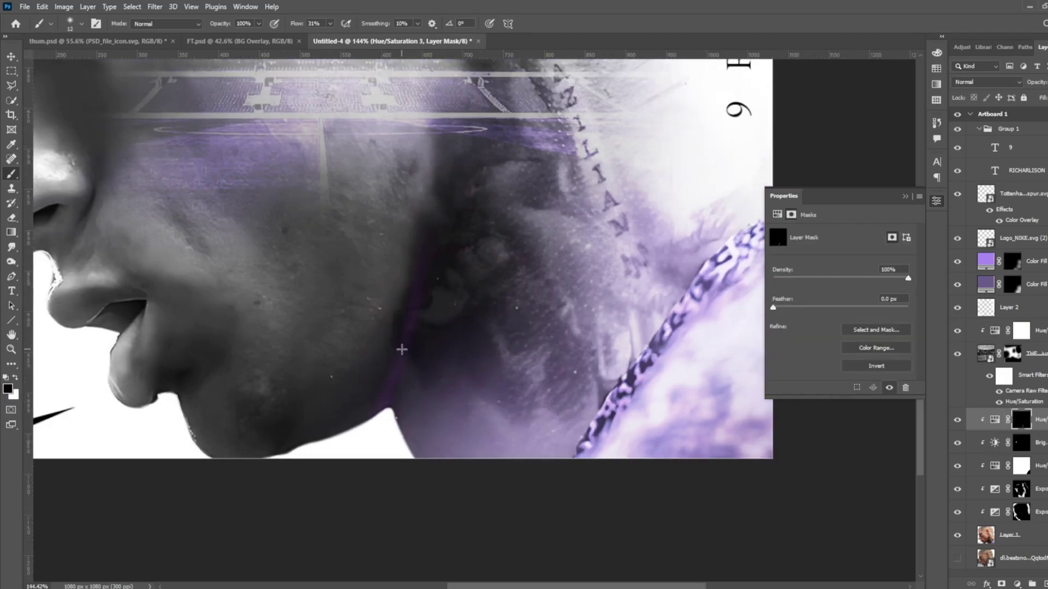
pyautogui.hotkey('shift', '0')
pyautogui.hotkey('shift', '9')
pyautogui.hscroll(1, 371, 349)
pyautogui.moveTo(403, 297); pyautogui.dragTo(413, 265)
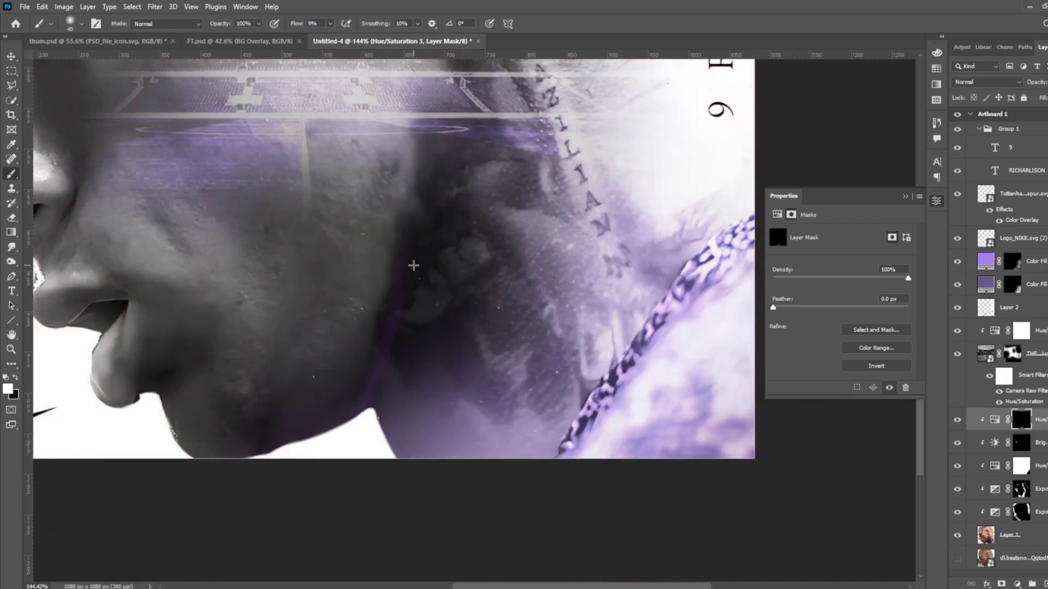
pyautogui.hotkey('ctrl', '0')
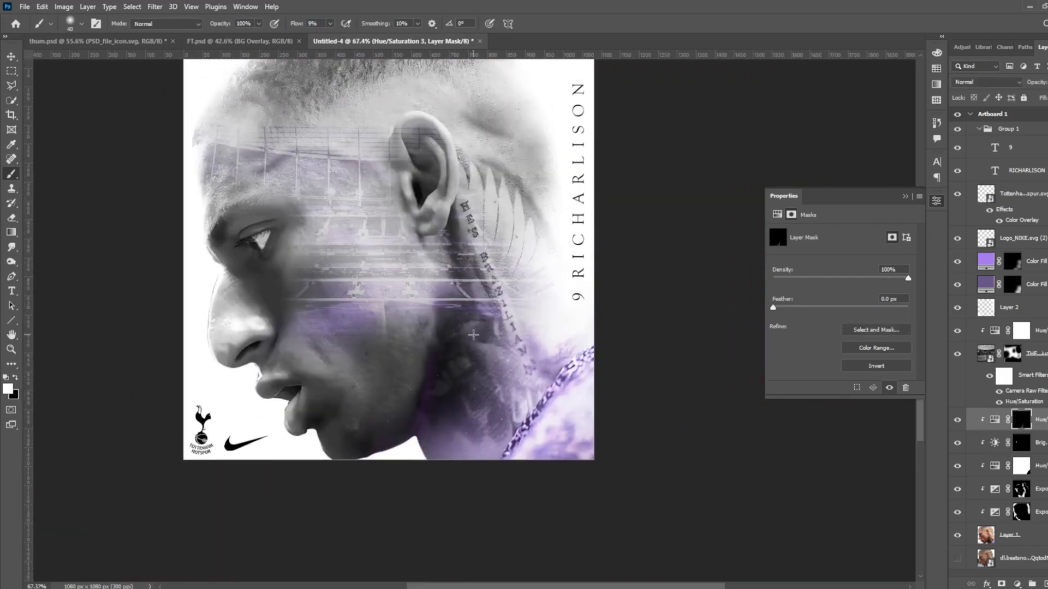
pyautogui.scroll(5, 473, 335)
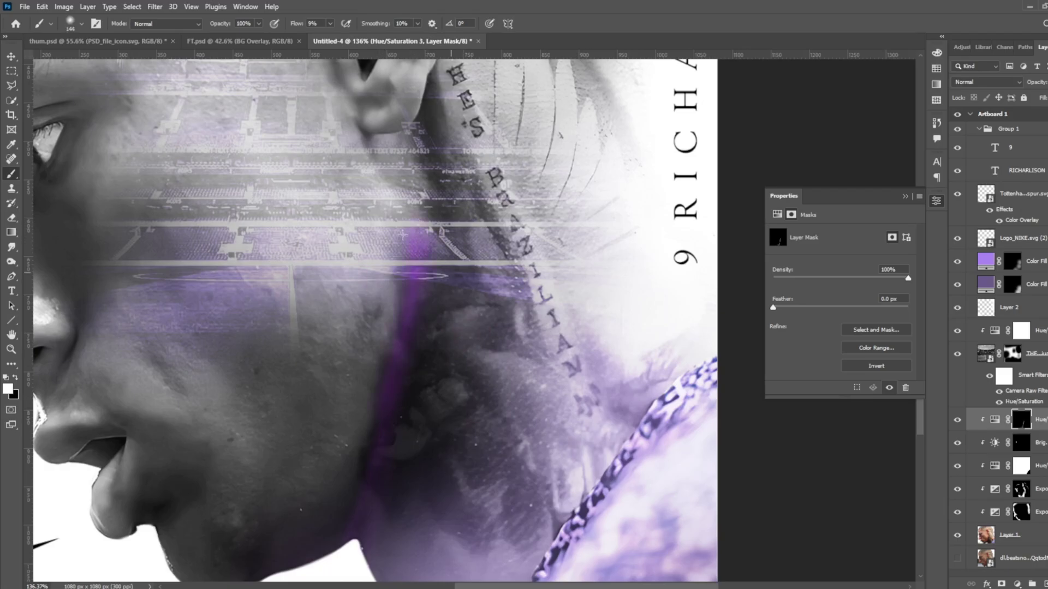
pyautogui.hotkey('ctrl', '0')
# - Wrap Group 1 into a new Group 2 and merge it into one pixel layer
pyautogui.press('v')
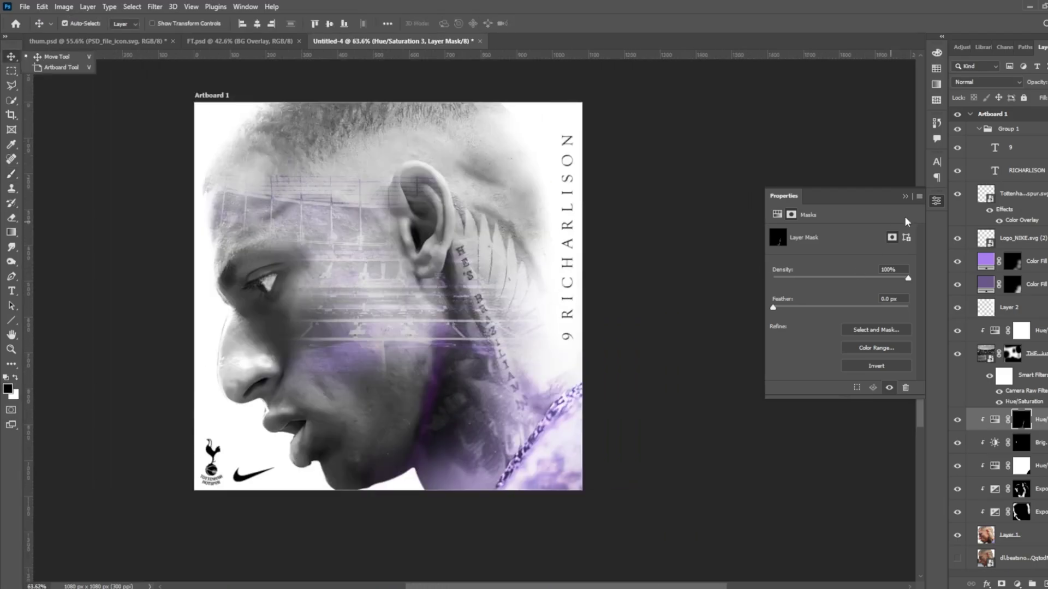
pyautogui.click(1044, 130)
pyautogui.hotkey('ctrl', 'g')
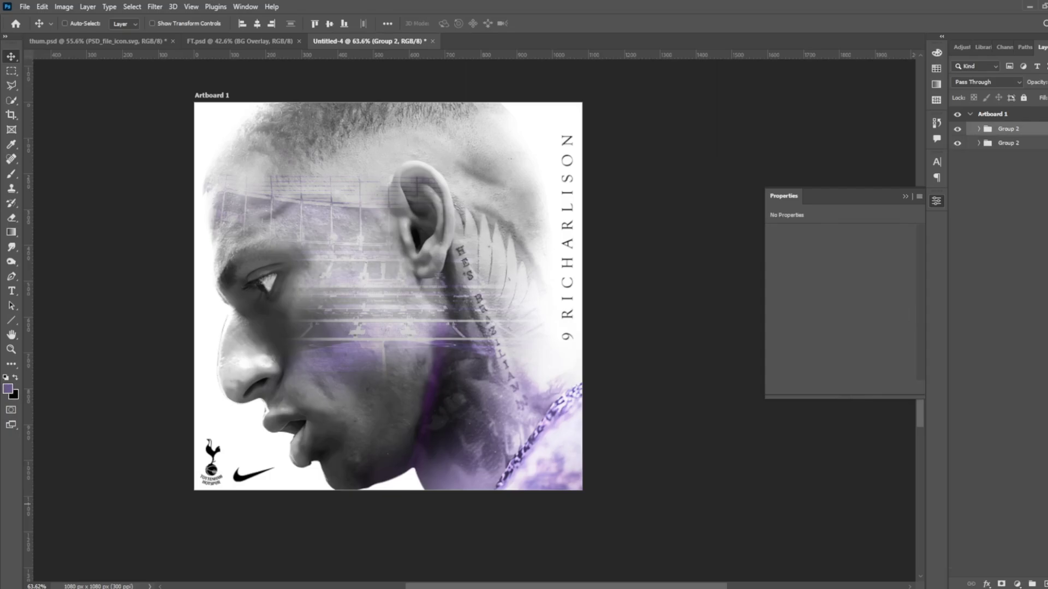
pyautogui.press('ctrl')
pyautogui.hotkey('ctrl', 'e')
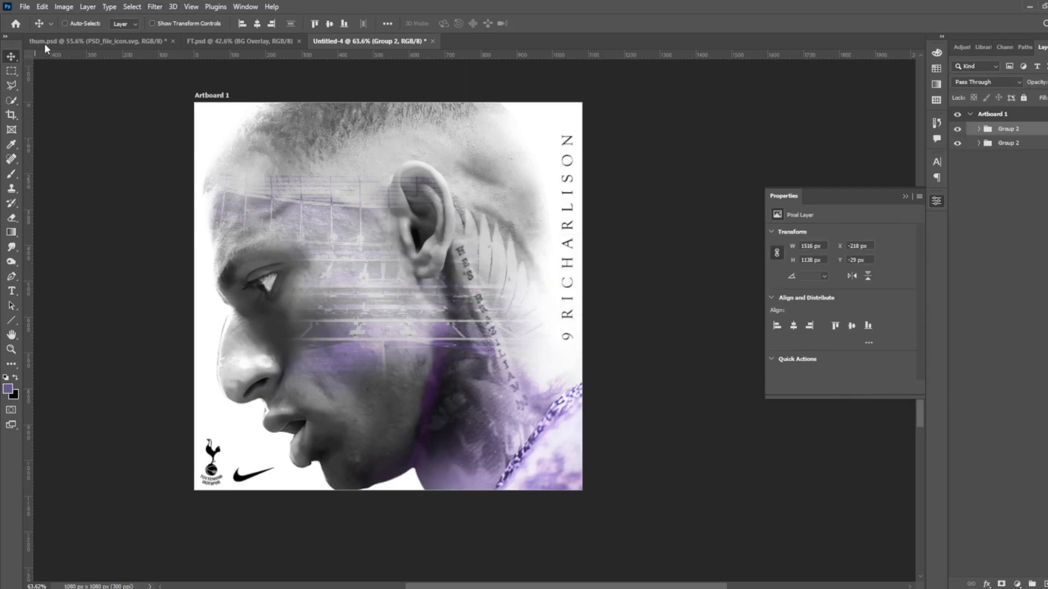
# - In Camera Raw, raise contrast to +24 and adjust highlights, shadows and texture
pyautogui.click(154, 6)
pyautogui.press('Escape')
pyautogui.hotkey('ctrl', 'shift', 'a')
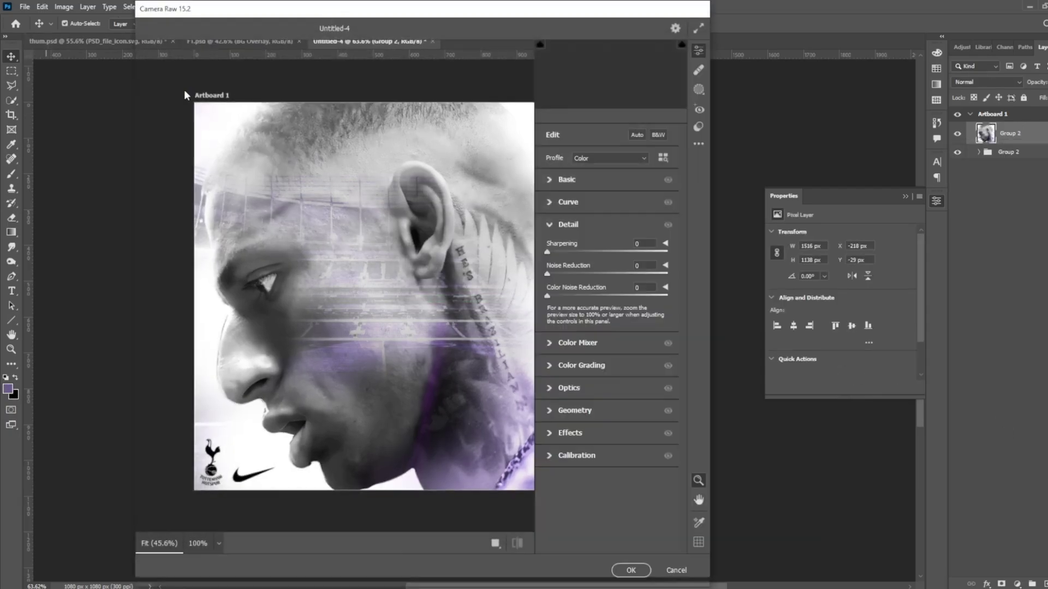
pyautogui.click(562, 179)
pyautogui.moveTo(552, 233); pyautogui.dragTo(566, 233)
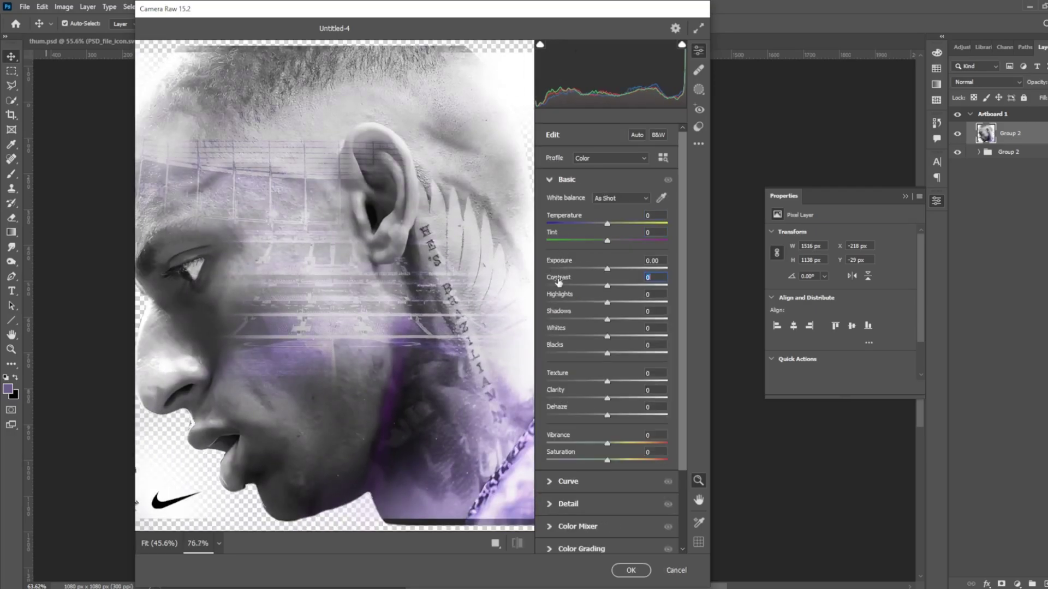
pyautogui.moveTo(565, 301); pyautogui.dragTo(554, 311)
pyautogui.moveTo(607, 381)
pyautogui.mouseDown()
pyautogui.moveTo(557, 382)
pyautogui.moveTo(571, 376)
pyautogui.moveTo(559, 393)
pyautogui.mouseUp()
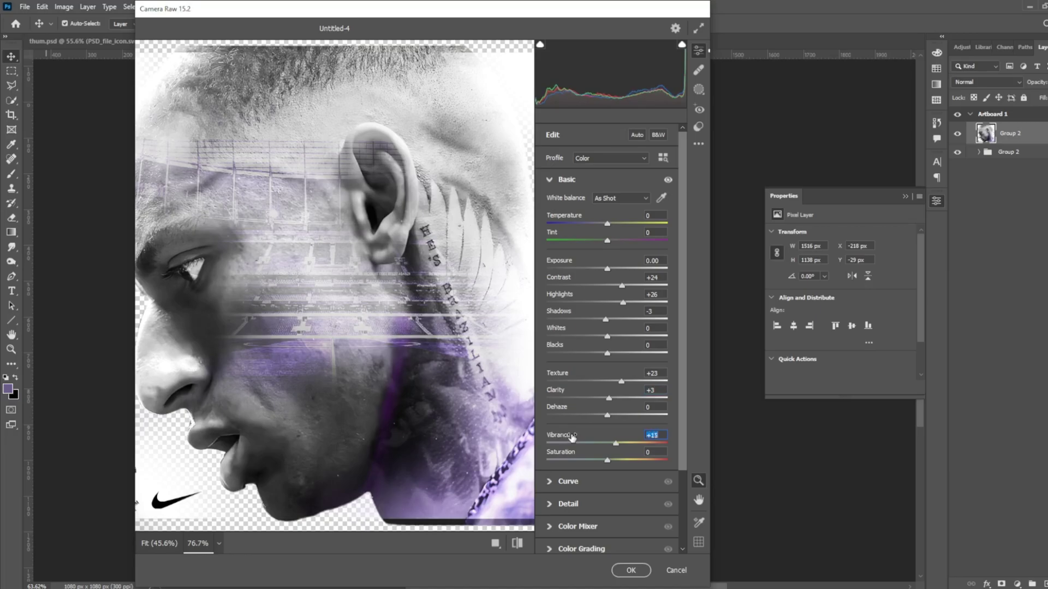
# - Reset blue primary saturation to 0, add grain 20, and apply Camera Raw
pyautogui.scroll(-5, 570, 458)
pyautogui.click(565, 478)
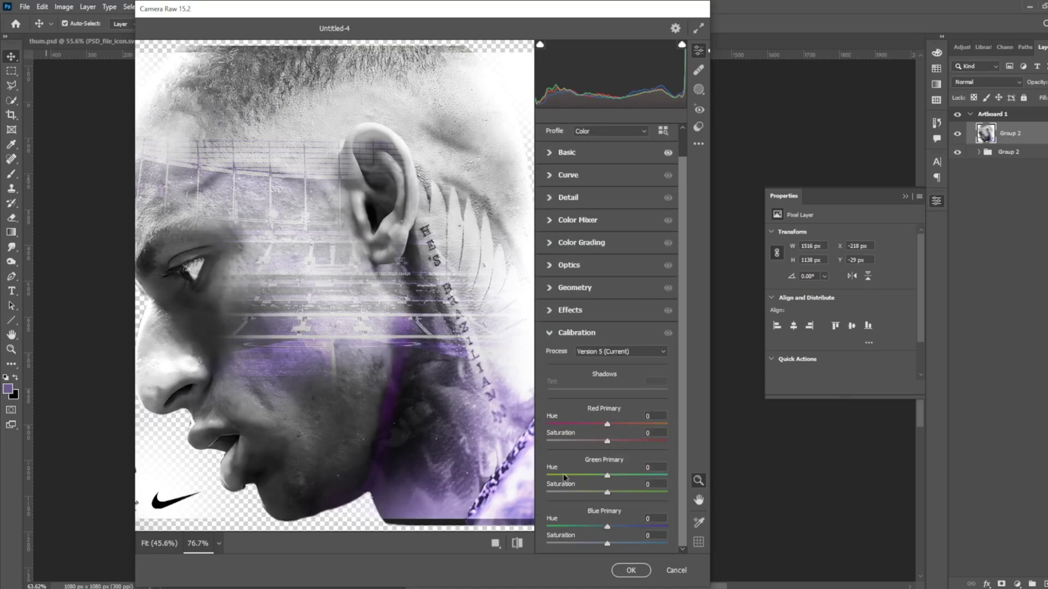
pyautogui.doubleClick(577, 538)
pyautogui.click(578, 311)
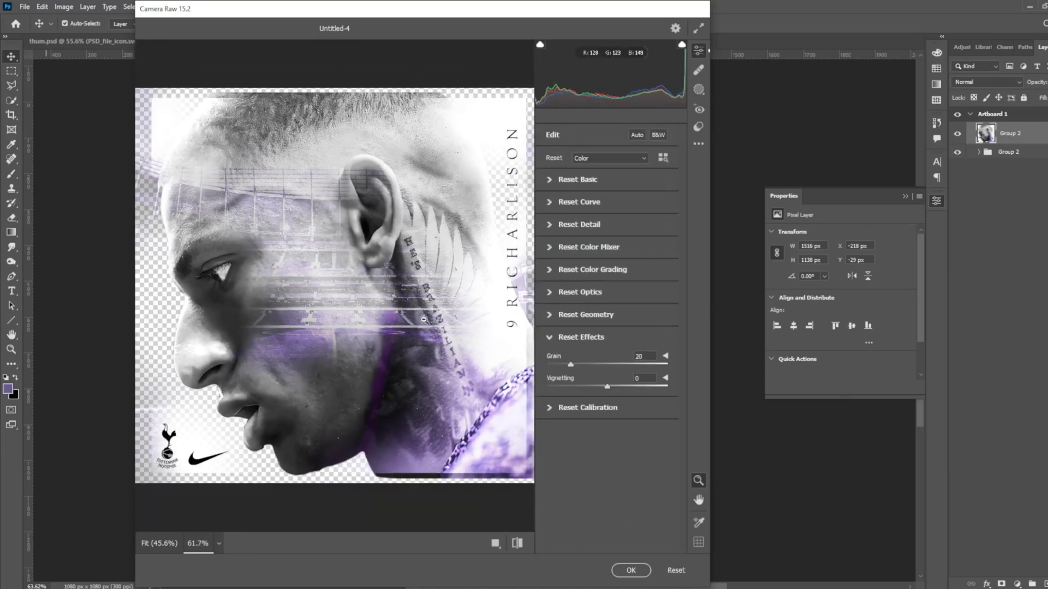
pyautogui.click(620, 570)
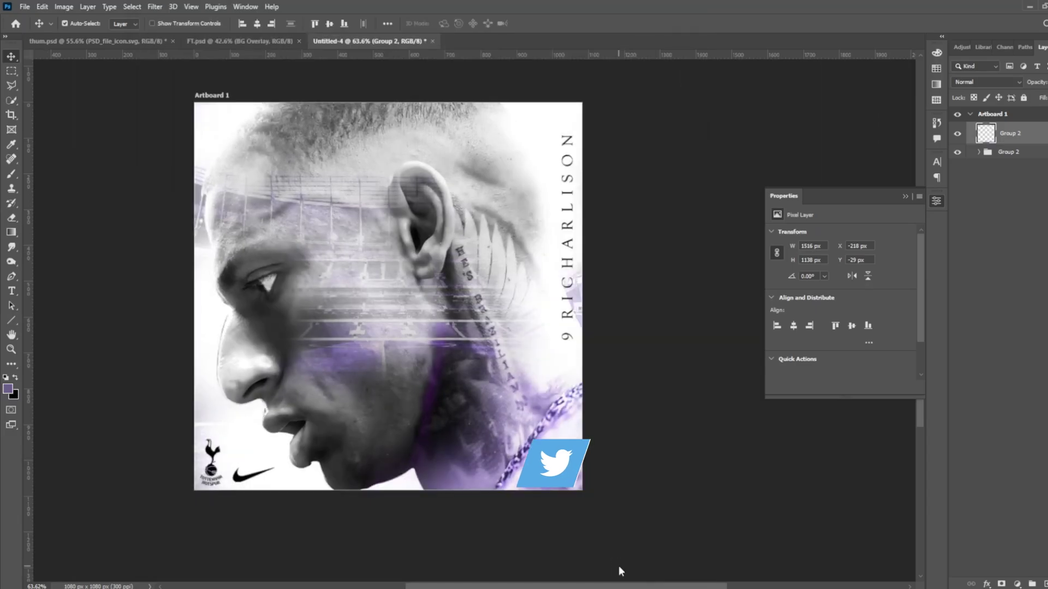
# - Add a white Solid Color fill layer beneath the bottom portrait layer
pyautogui.click(978, 151)
pyautogui.click(1009, 567)
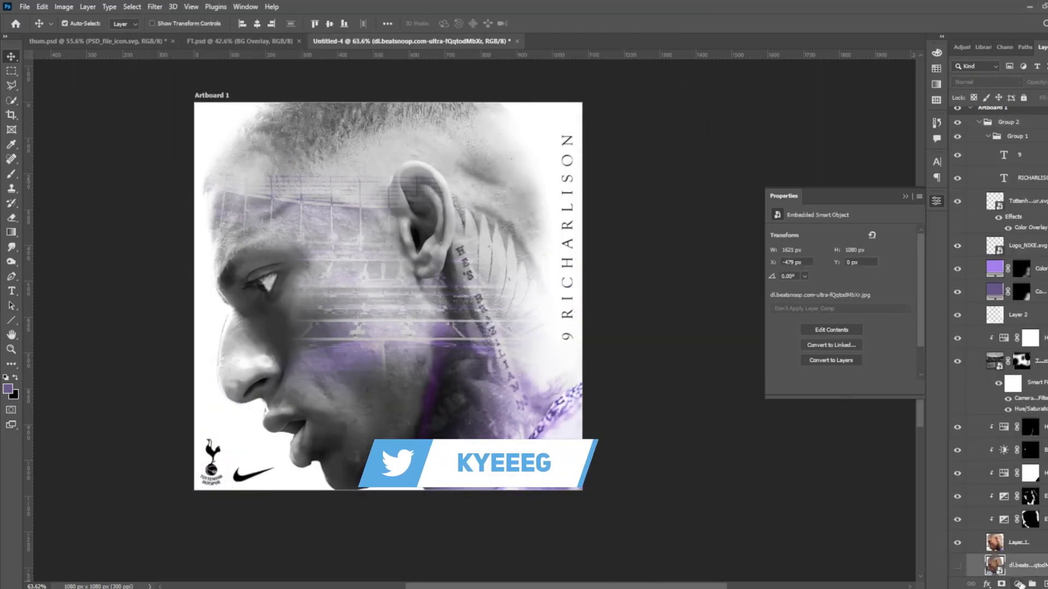
pyautogui.click(1020, 584)
pyautogui.click(1014, 367)
pyautogui.press('Return')
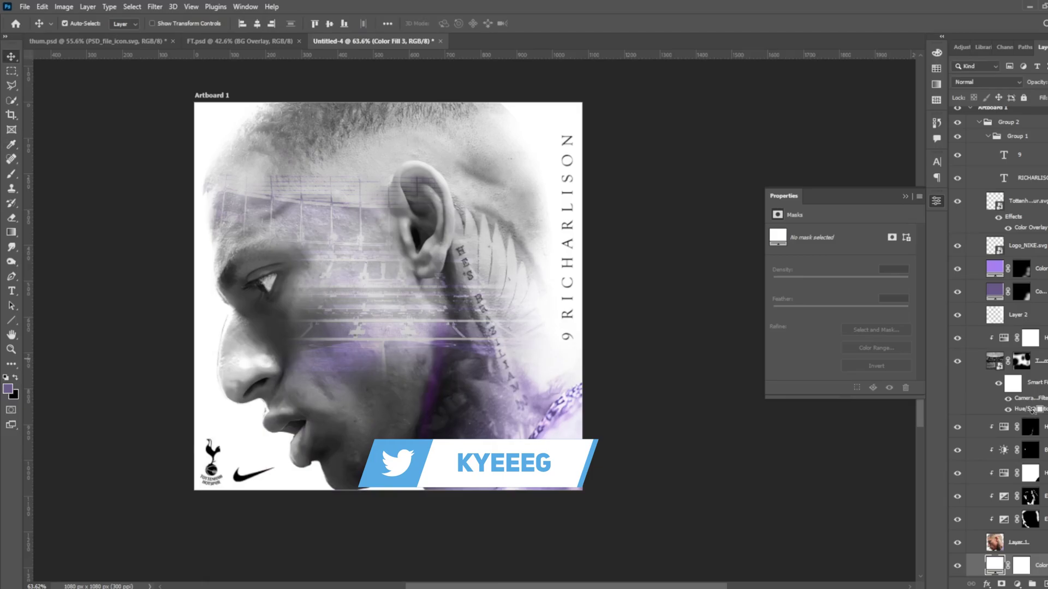
# - Clip the Hue/Saturation adjustment to the stadium photo layer
pyautogui.click(1004, 338)
pyautogui.click(996, 362)
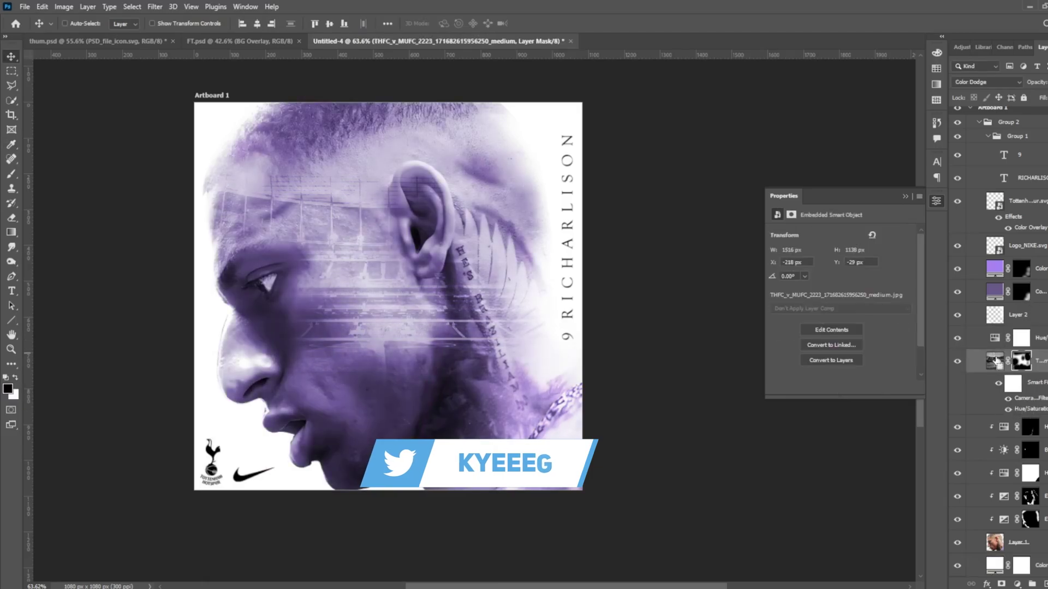
pyautogui.keyDown('ctrl'); pyautogui.click(1020, 361); pyautogui.keyUp('ctrl')
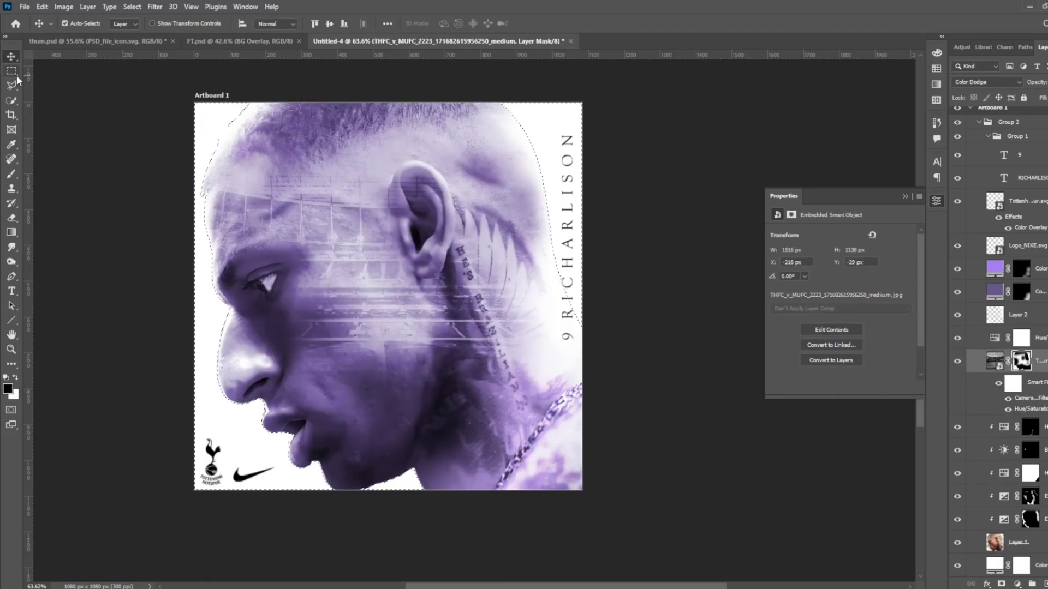
pyautogui.keyDown('alt'); pyautogui.click(1034, 350); pyautogui.keyUp('alt')
pyautogui.hotkey('ctrl', 'd')
# - At 100% zoom, touch up Layer 1's cutout edges around the nose and chin with the Eraser
pyautogui.hotkey('ctrl', '1')
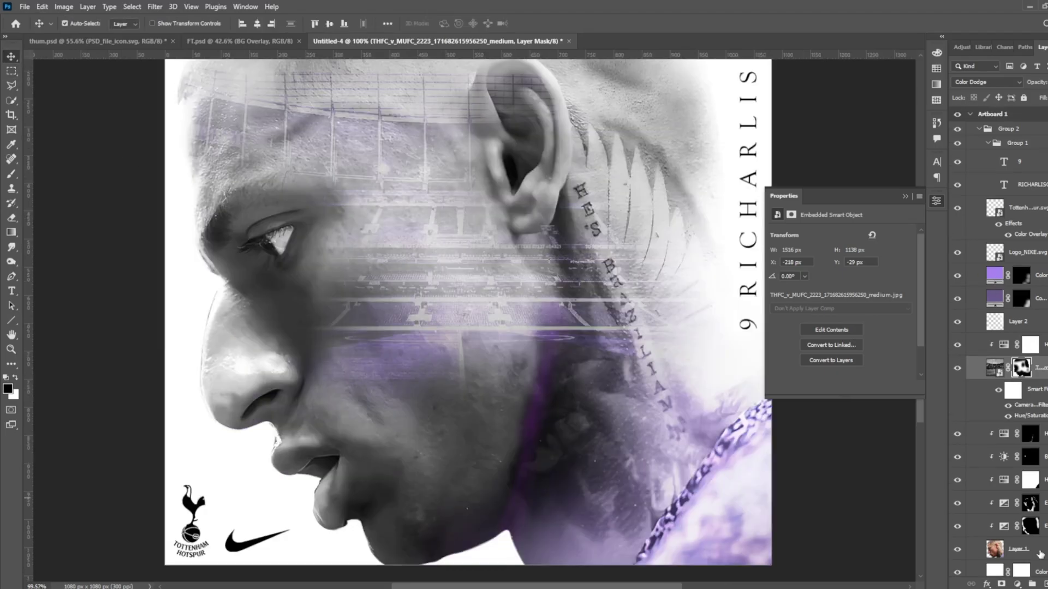
pyautogui.click(1036, 550)
pyautogui.press('e')
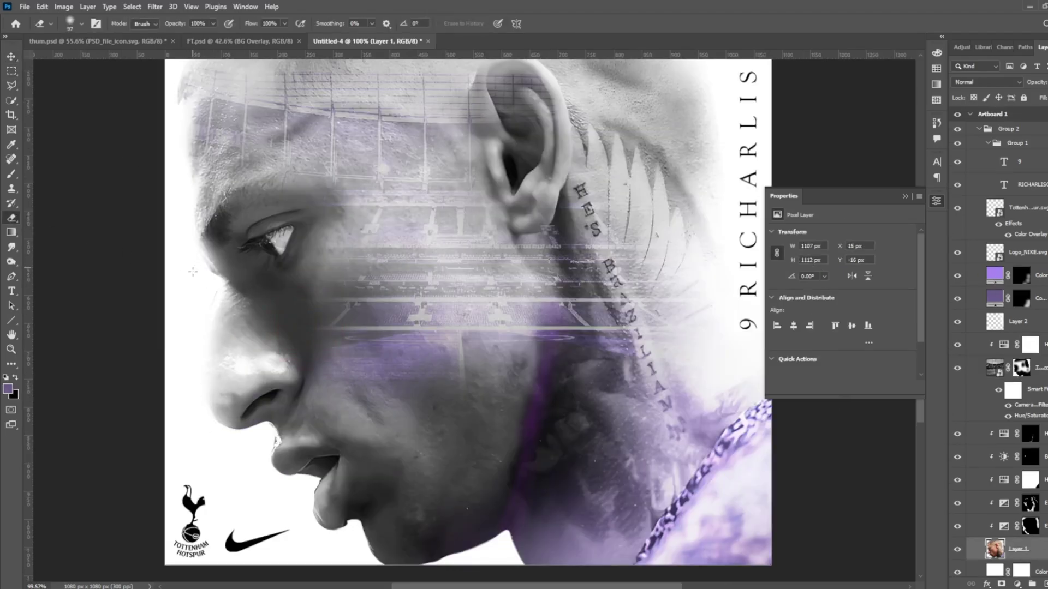
pyautogui.scroll(-3, 379, 484)
pyautogui.scroll(3, 281, 437)
pyautogui.scroll(2, 431, 432)
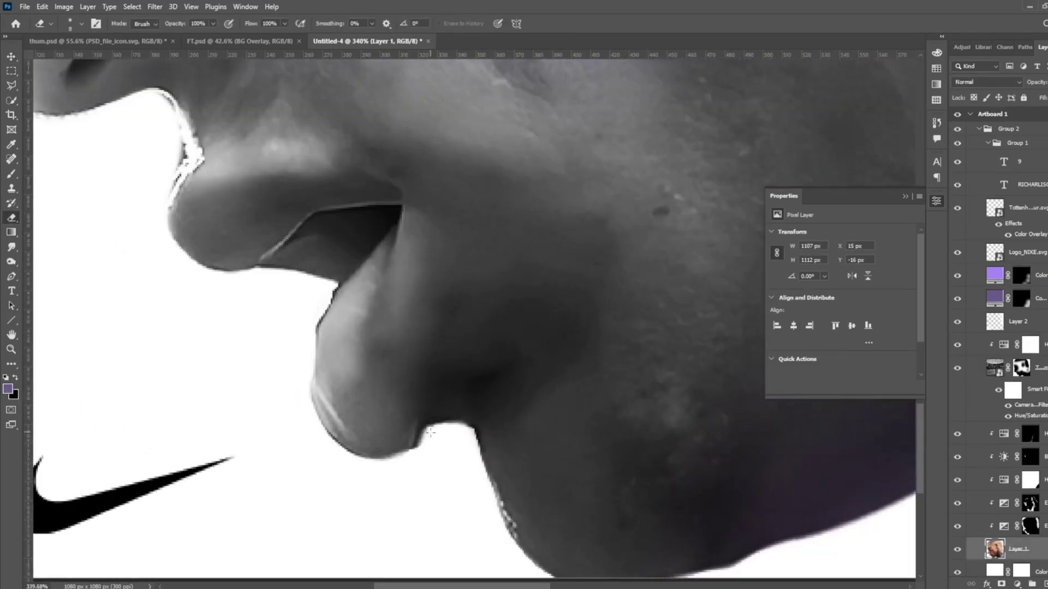
pyautogui.scroll(-1, 405, 508)
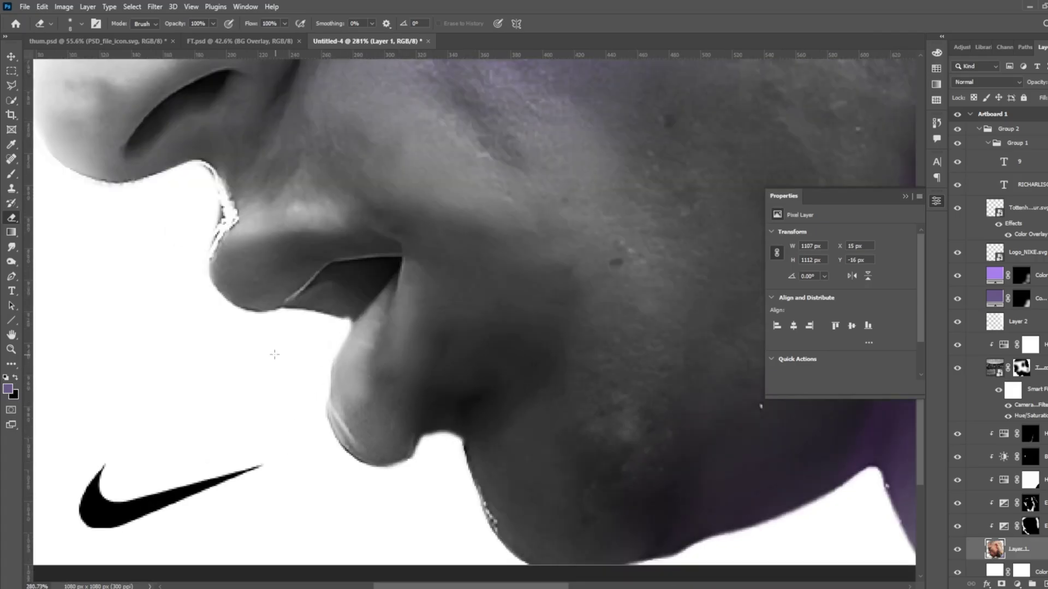
pyautogui.scroll(-2, 295, 338)
pyautogui.scroll(5, 315, 322)
pyautogui.scroll(-1, 322, 311)
pyautogui.scroll(-4, 302, 406)
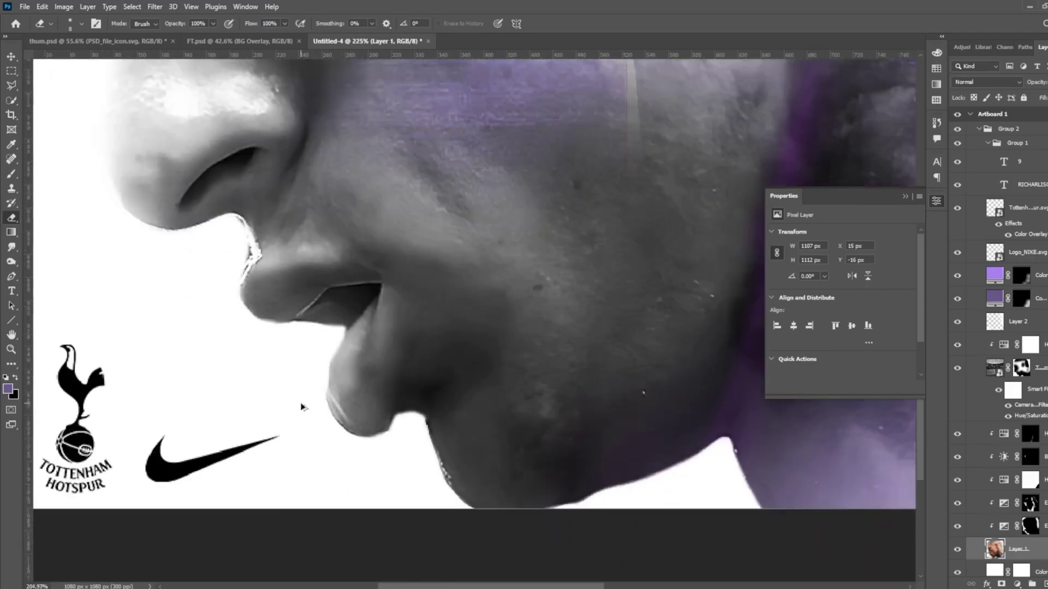
pyautogui.scroll(-5, 301, 406)
pyautogui.click(1008, 129)
# - Stamp Group 2 into a merged layer and raise its Camera Raw contrast to +36
pyautogui.click(979, 129)
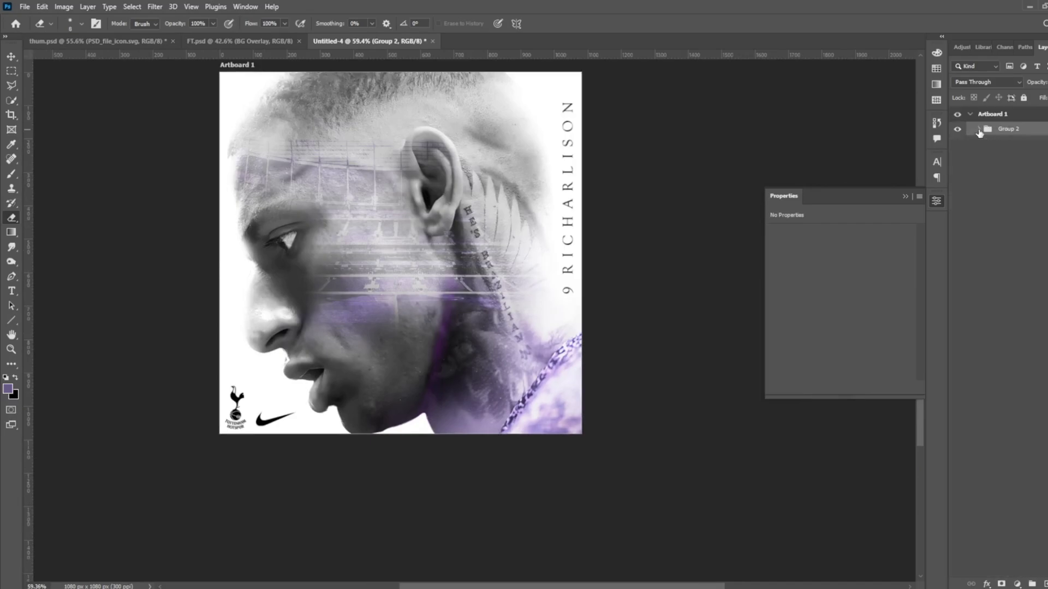
pyautogui.hotkey('ctrl', 'alt', 'e')
pyautogui.click(154, 7)
pyautogui.click(204, 93)
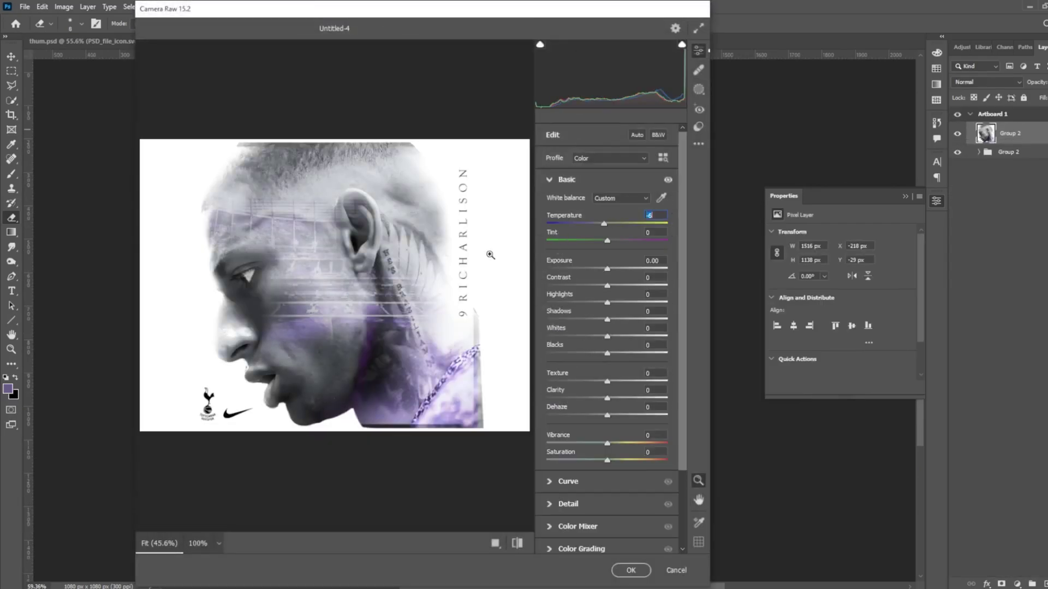
pyautogui.scroll(3, 490, 255)
pyautogui.moveTo(559, 277); pyautogui.dragTo(574, 280)
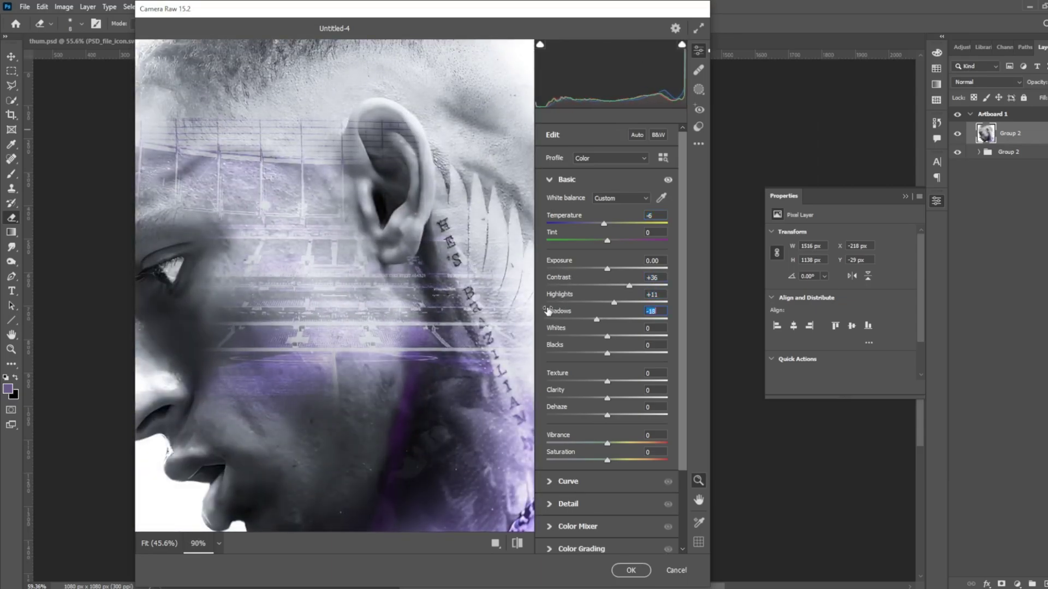
# - Bend the tone curve with a new point and set sharpening to 47
pyautogui.scroll(-5, 556, 398)
pyautogui.click(568, 382)
pyautogui.moveTo(617, 287); pyautogui.dragTo(639, 271)
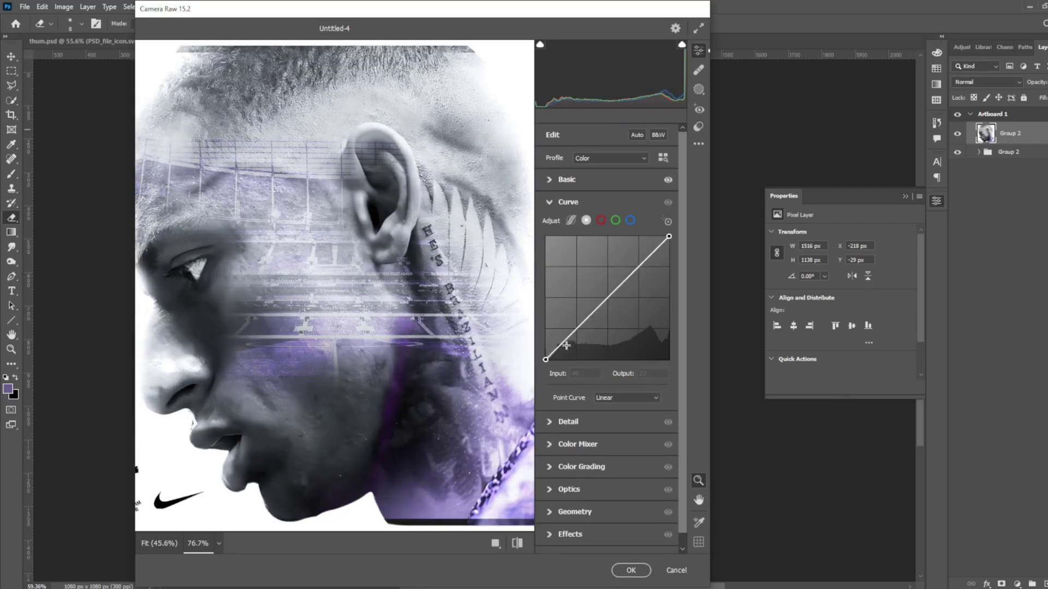
pyautogui.scroll(-2, 613, 428)
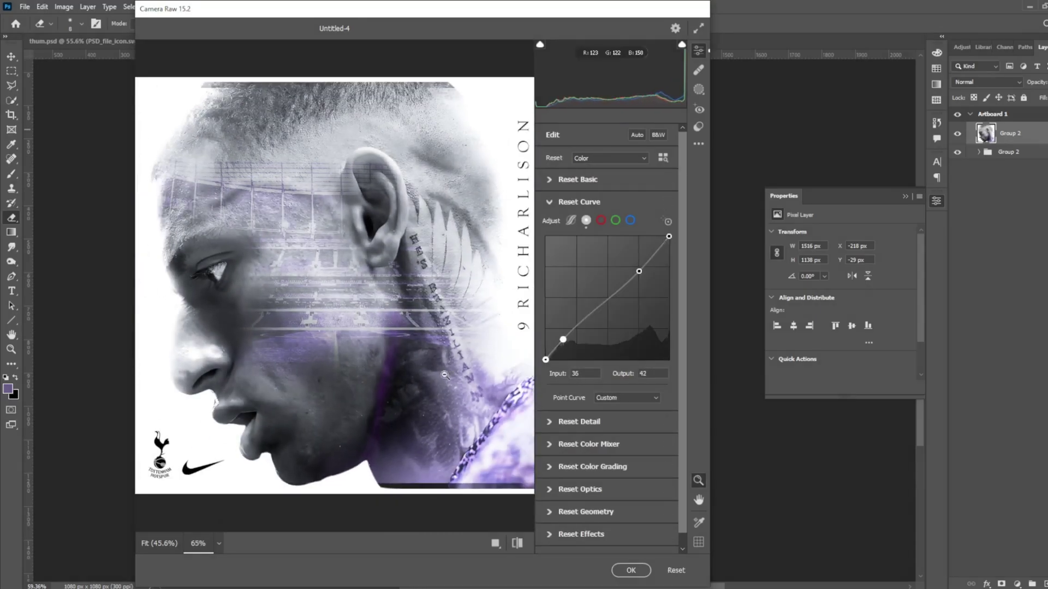
pyautogui.click(567, 407)
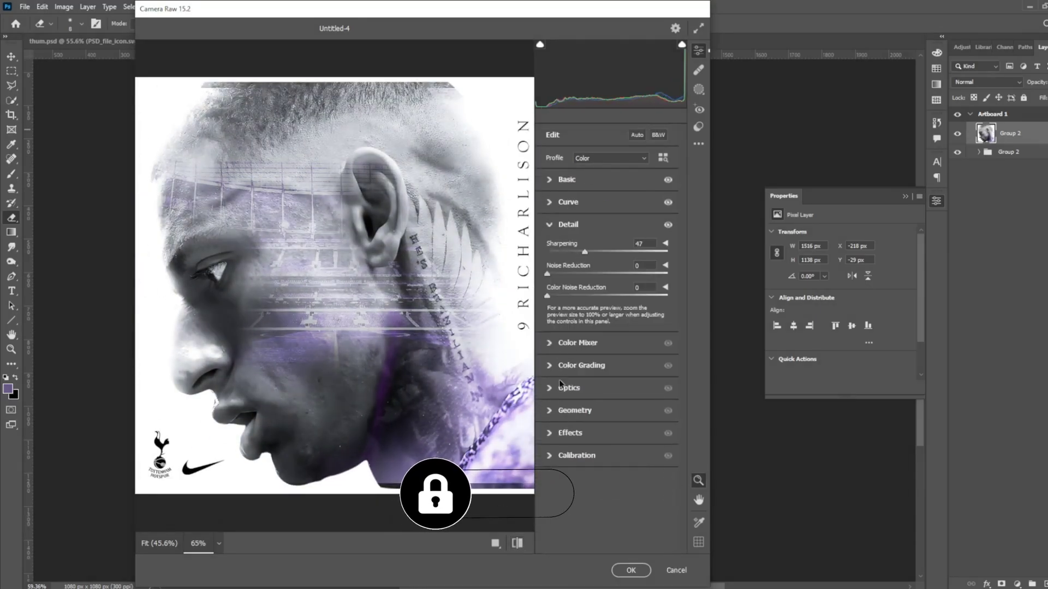
# - Grade the midtones purple and darker in Color Grading
pyautogui.click(584, 368)
pyautogui.moveTo(607, 352); pyautogui.dragTo(606, 348)
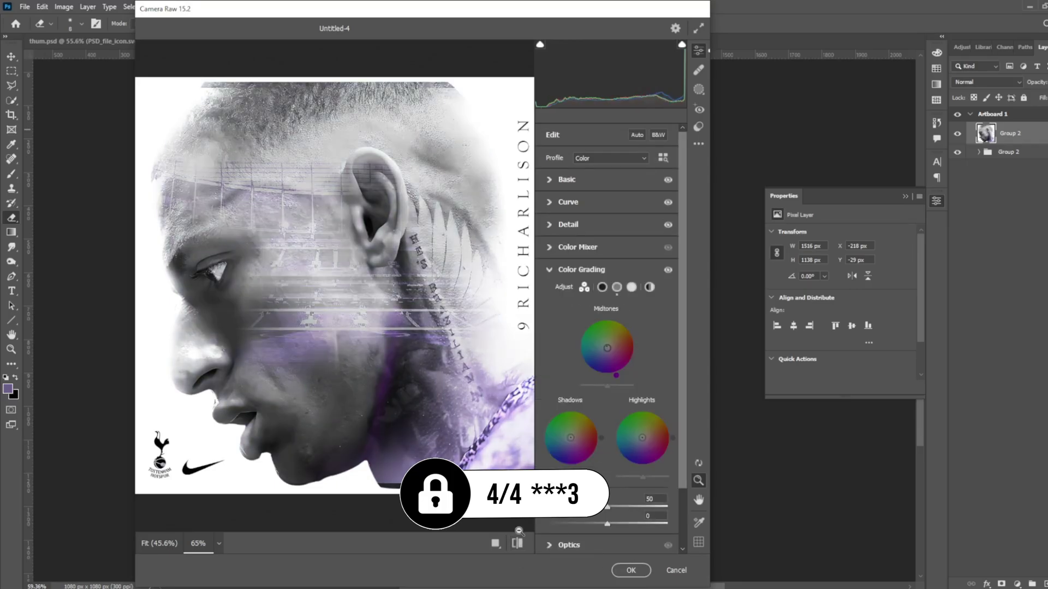
pyautogui.moveTo(607, 386); pyautogui.dragTo(613, 386)
pyautogui.moveTo(607, 348); pyautogui.dragTo(608, 351)
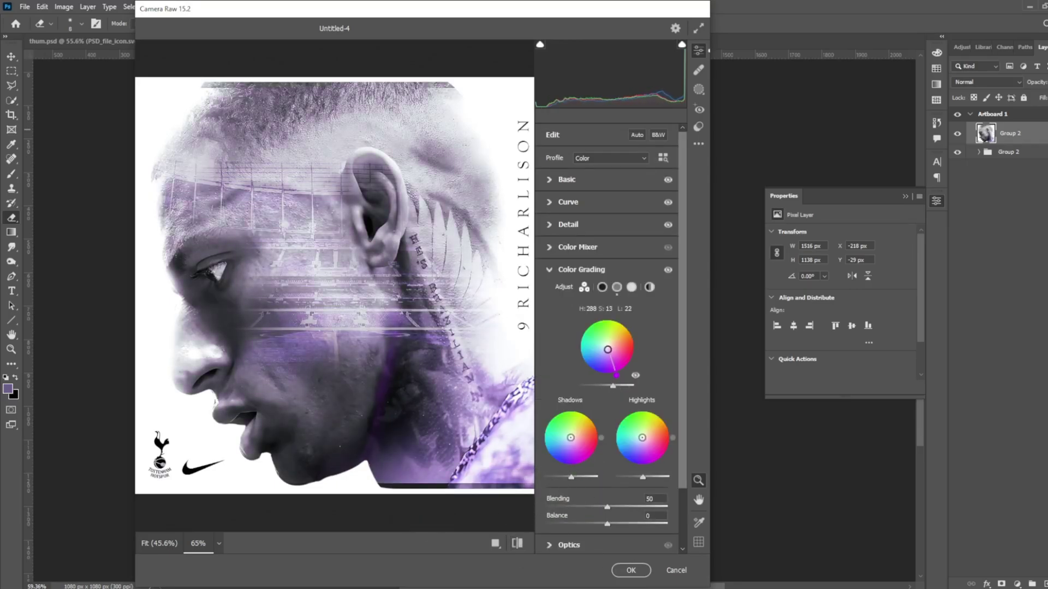
pyautogui.scroll(-2, 605, 349)
pyautogui.click(579, 242)
pyautogui.click(571, 452)
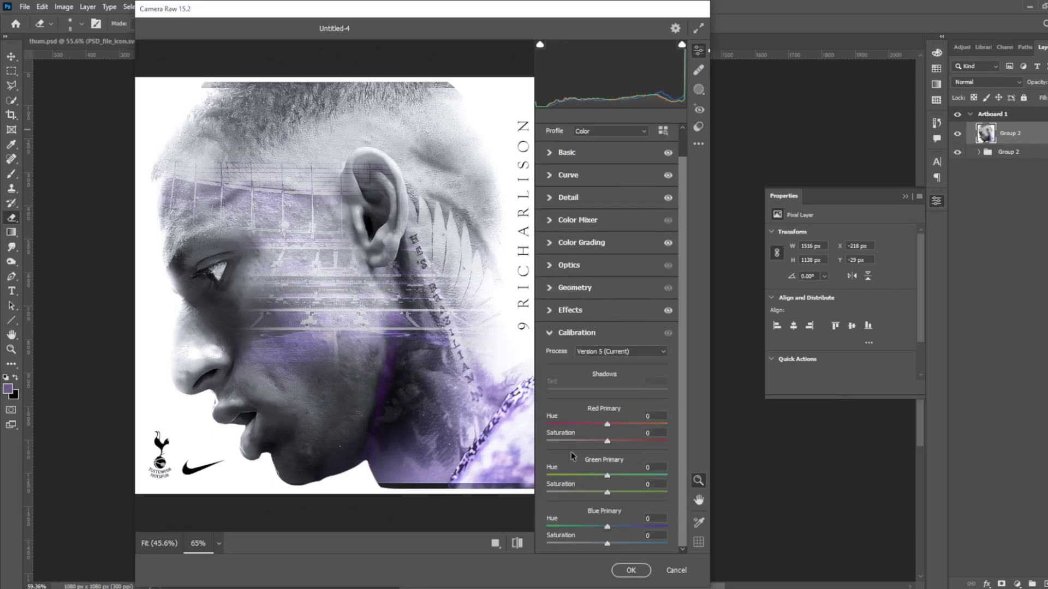